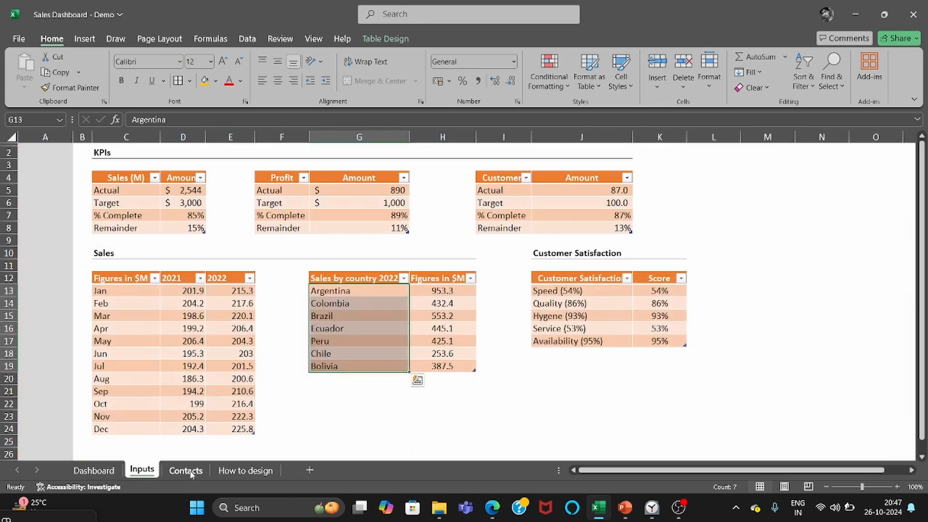
# Review the KPI tables for sales, profit and customers and the monthly sales table on the Inputs sheet.
pyautogui.moveTo(116, 178); pyautogui.dragTo(193, 228)
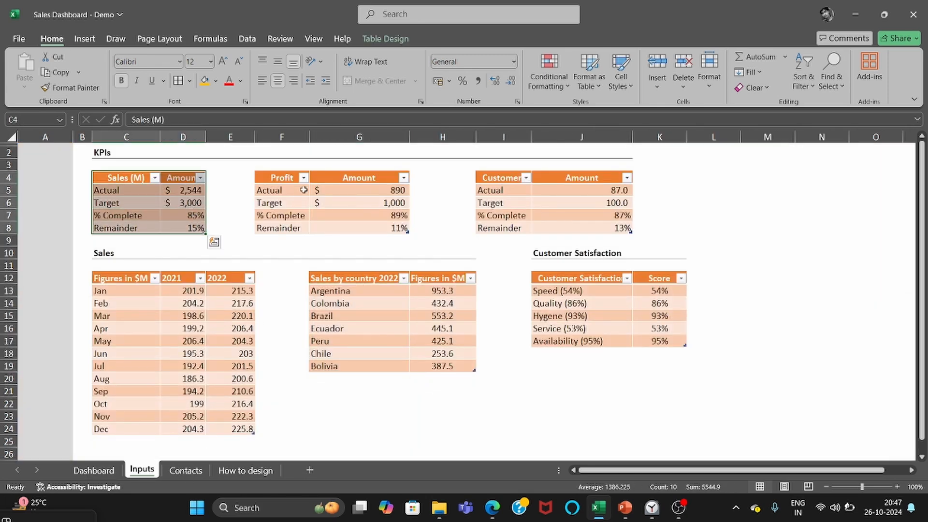
pyautogui.moveTo(304, 180); pyautogui.dragTo(404, 231)
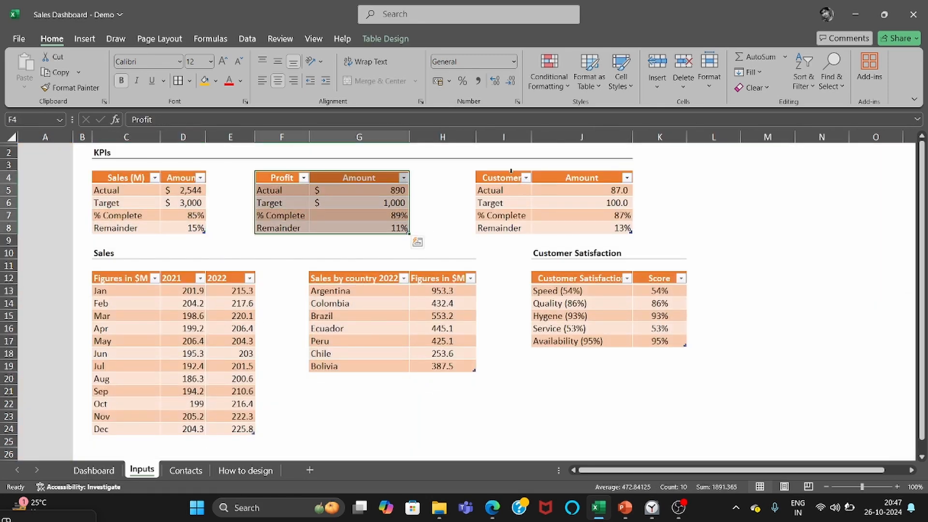
pyautogui.moveTo(510, 173); pyautogui.dragTo(516, 209)
pyautogui.moveTo(510, 177); pyautogui.dragTo(600, 222)
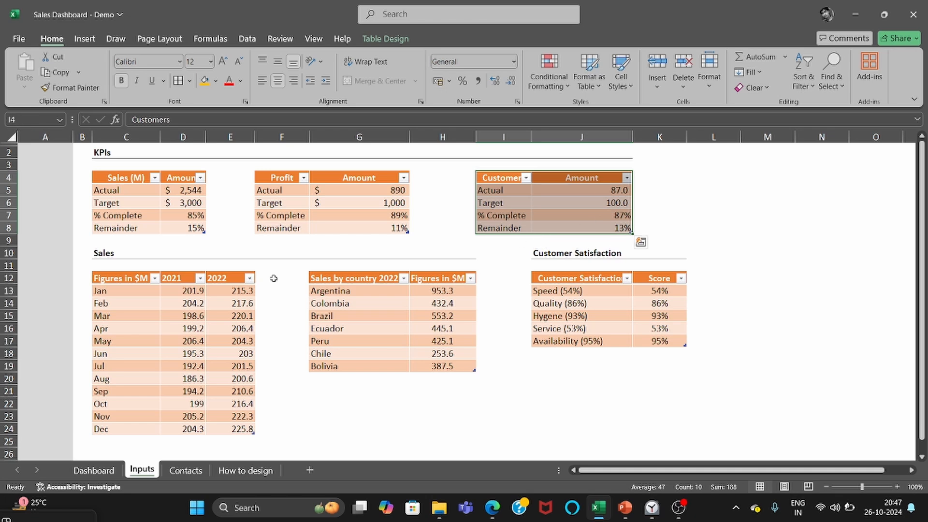
pyautogui.moveTo(116, 277); pyautogui.dragTo(237, 429)
pyautogui.click(340, 429)
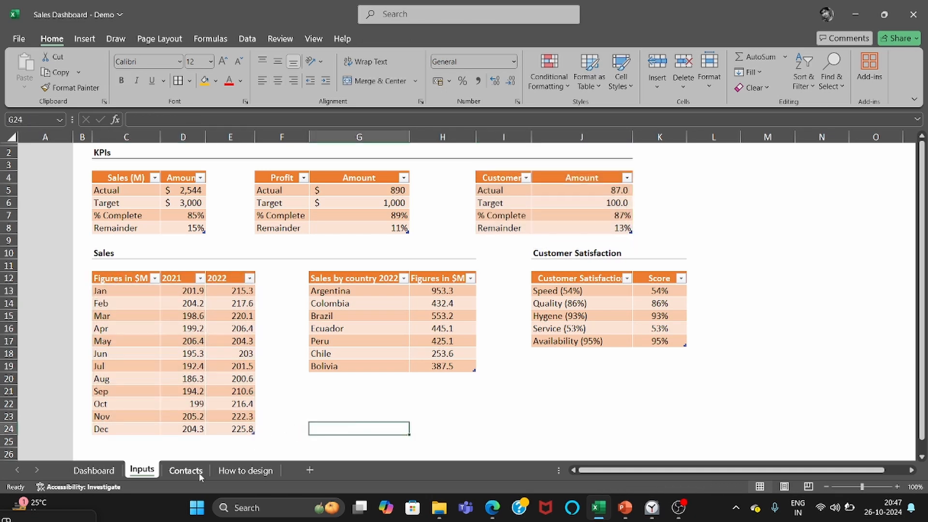
# Look over the country contacts table on the Contacts sheet and the design stages on the How to design sheet.
pyautogui.click(185, 470)
pyautogui.moveTo(125, 162); pyautogui.dragTo(406, 250)
pyautogui.click(245, 470)
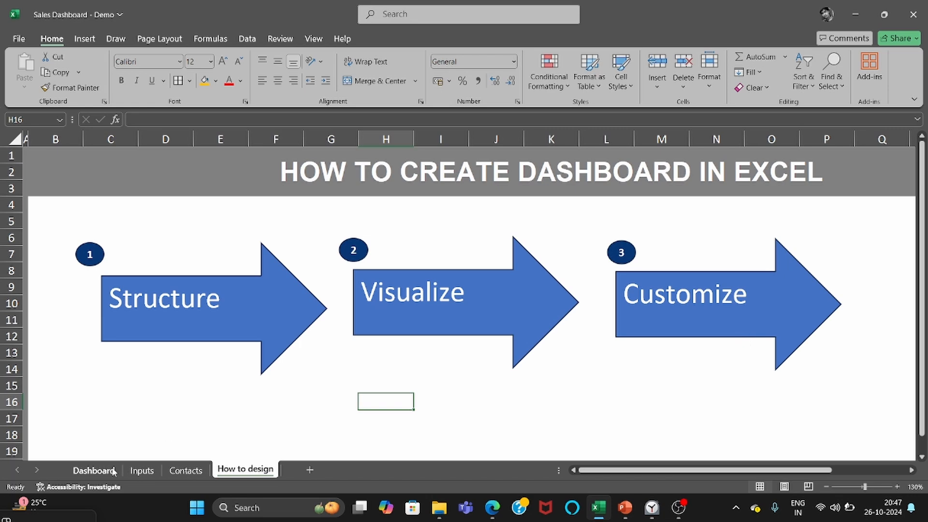
# Return to the Dashboard sheet and examine the logo and navigation icons in the yellow sidebar.
pyautogui.click(93, 470)
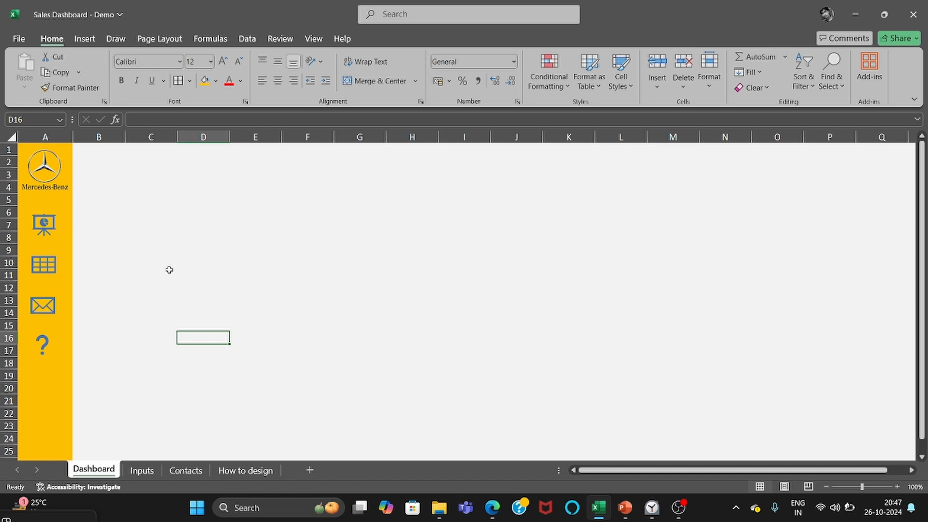
pyautogui.click(53, 176)
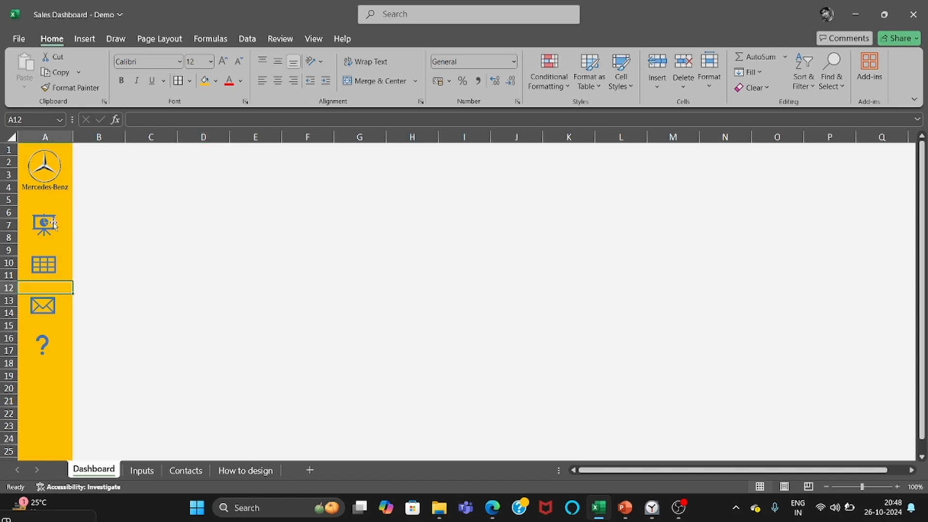
pyautogui.click(49, 265)
pyautogui.click(49, 305)
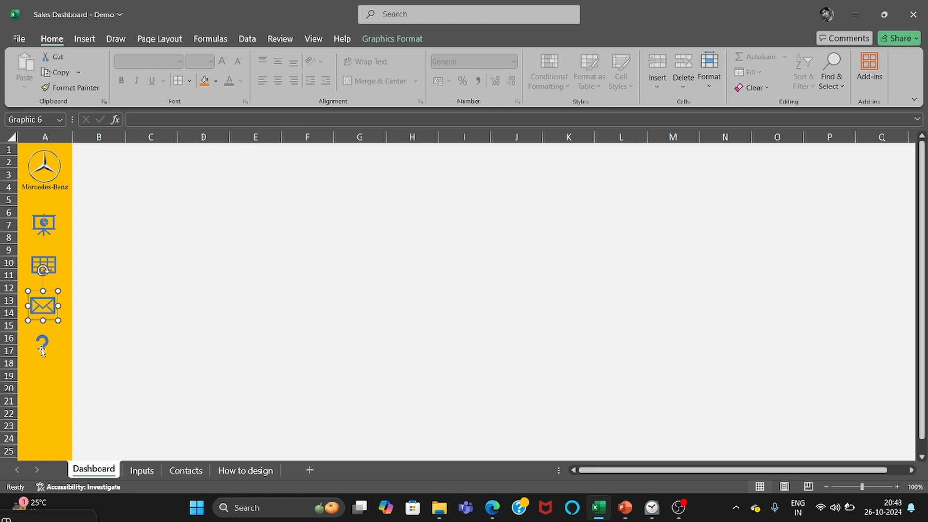
pyautogui.click(42, 350)
pyautogui.click(151, 262)
# Hyperlink the presentation chart icon to cell A1 of the Dashboard sheet in this document.
pyautogui.click(50, 225)
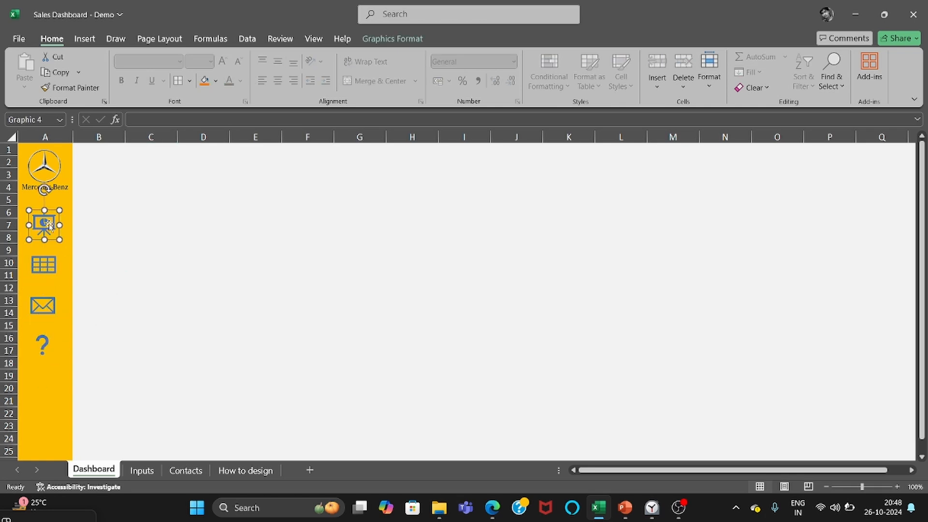
pyautogui.rightClick(49, 224)
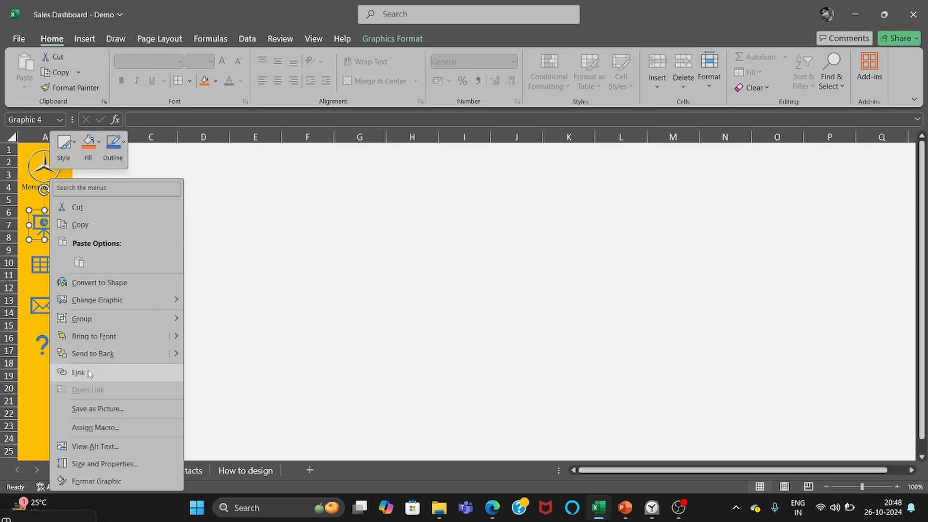
pyautogui.press('Escape')
pyautogui.rightClick(39, 226)
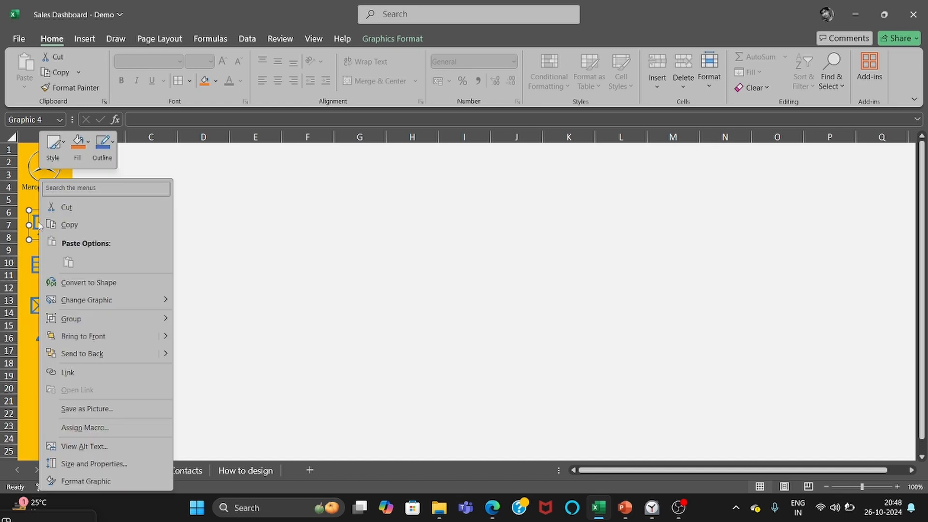
pyautogui.click(96, 372)
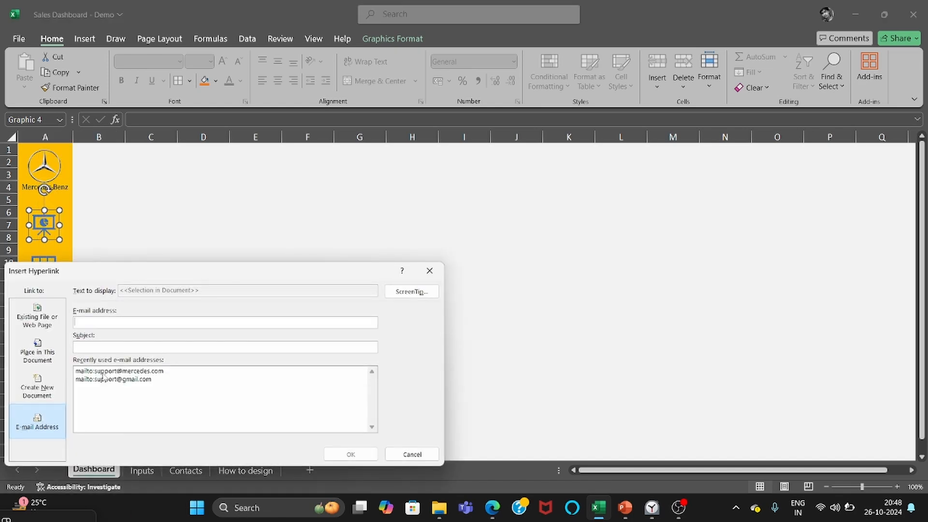
pyautogui.click(47, 358)
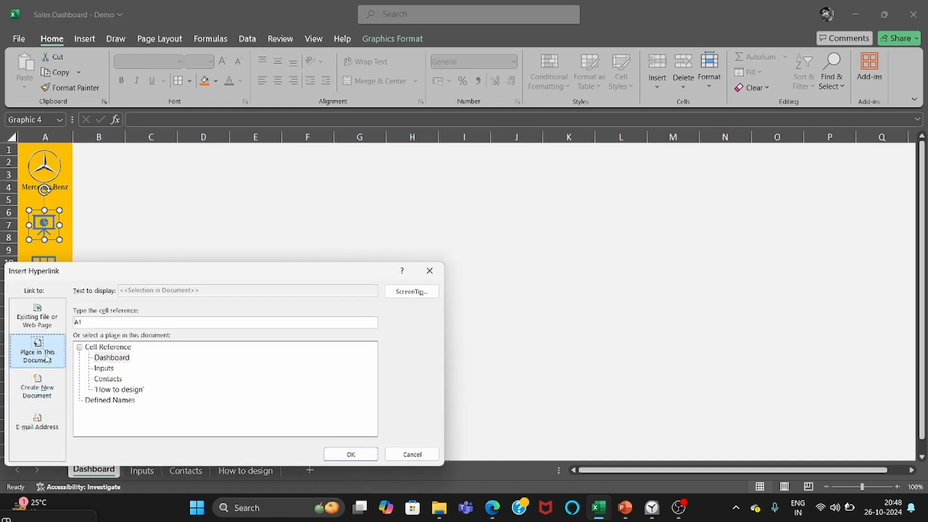
pyautogui.click(112, 357)
pyautogui.click(351, 453)
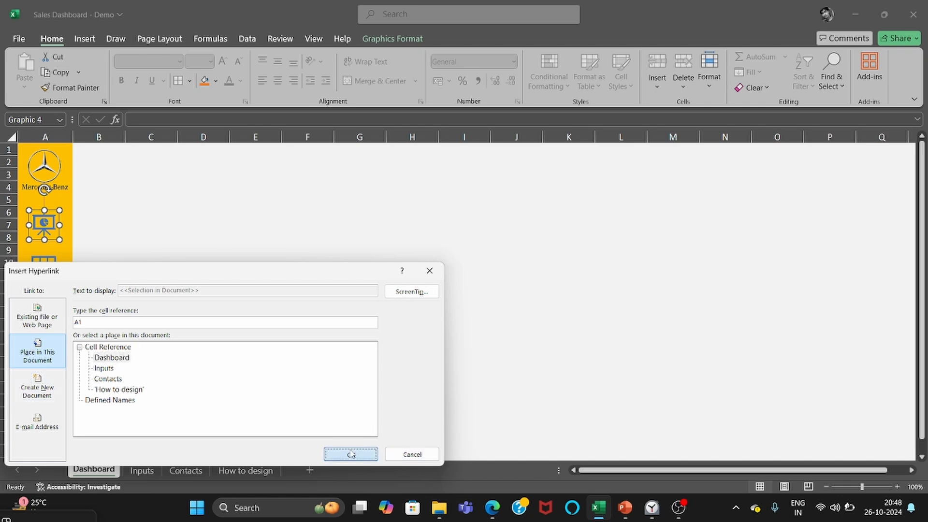
pyautogui.click(260, 352)
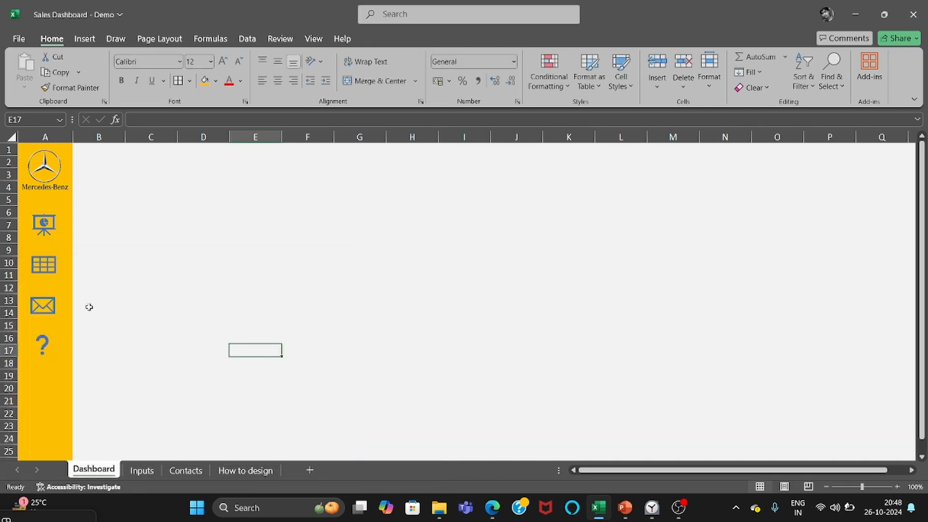
# Hyperlink the table grid icon to cell A1 of the Inputs sheet in this document.
pyautogui.click(52, 271)
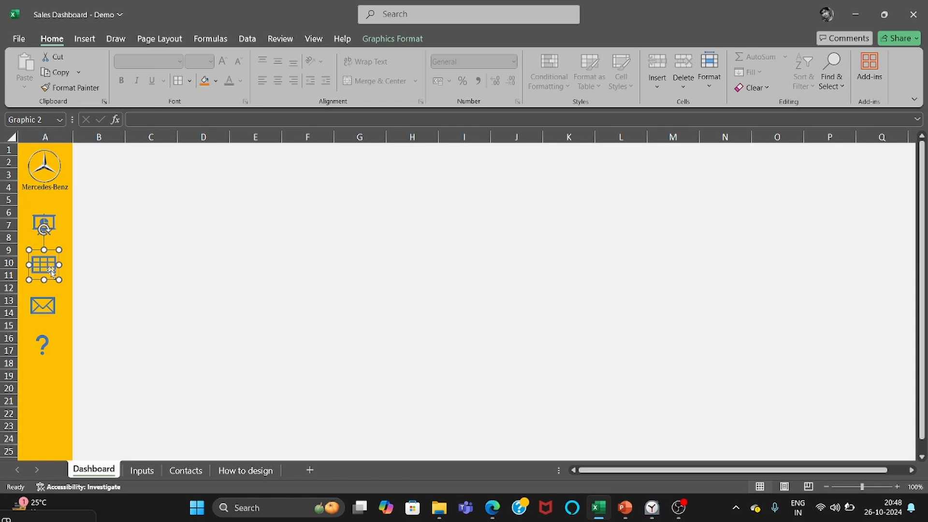
pyautogui.rightClick(51, 269)
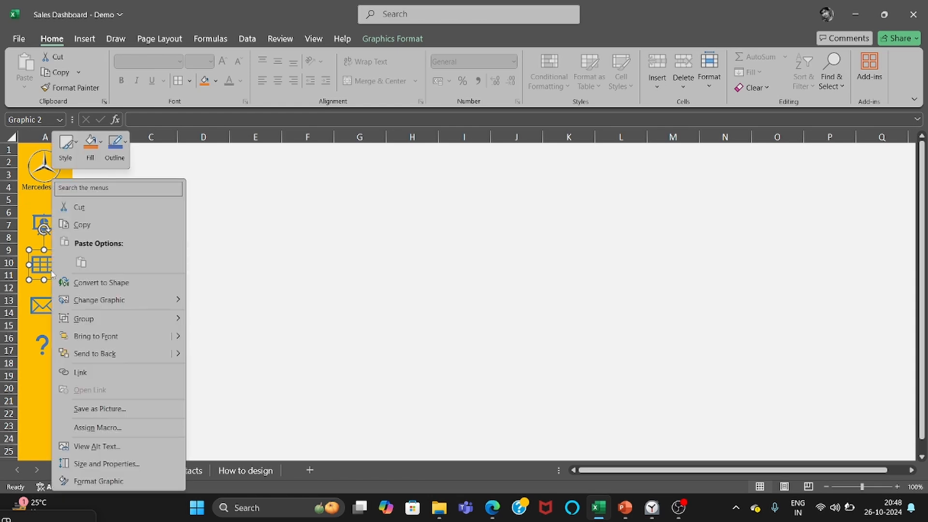
pyautogui.click(81, 373)
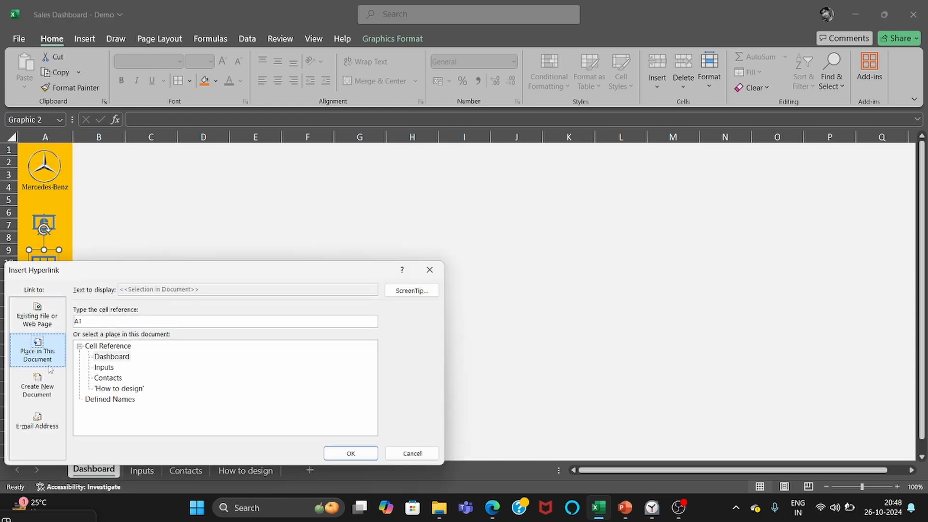
pyautogui.click(103, 368)
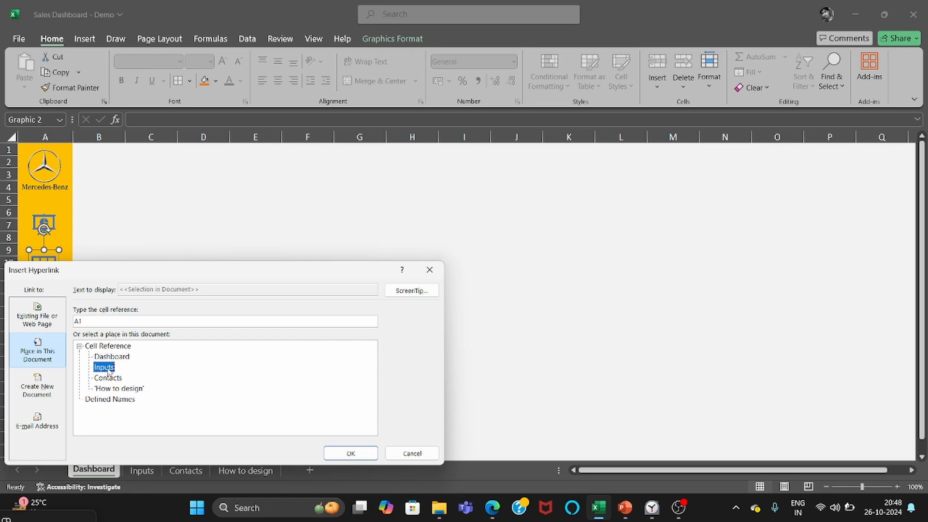
pyautogui.click(341, 454)
pyautogui.click(166, 303)
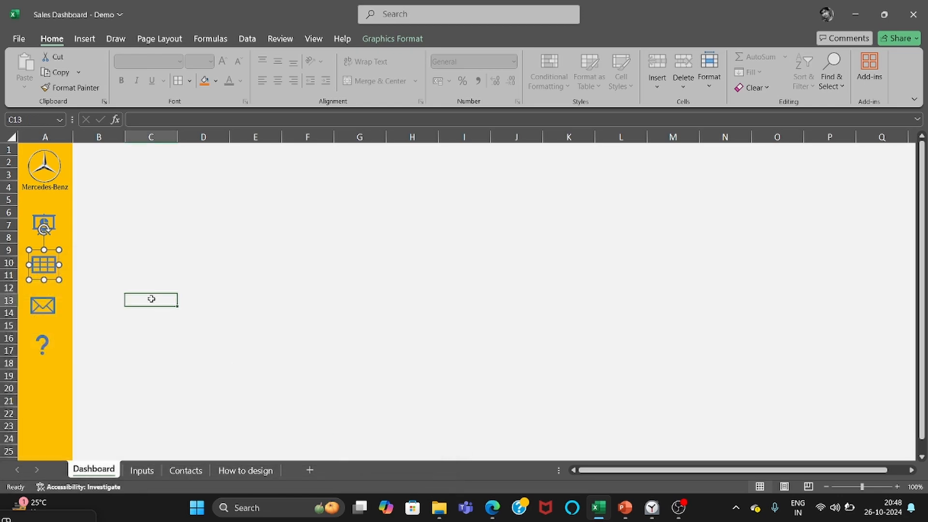
# Hyperlink the envelope icon to cell A1 of the Contacts sheet in this document.
pyautogui.click(50, 308)
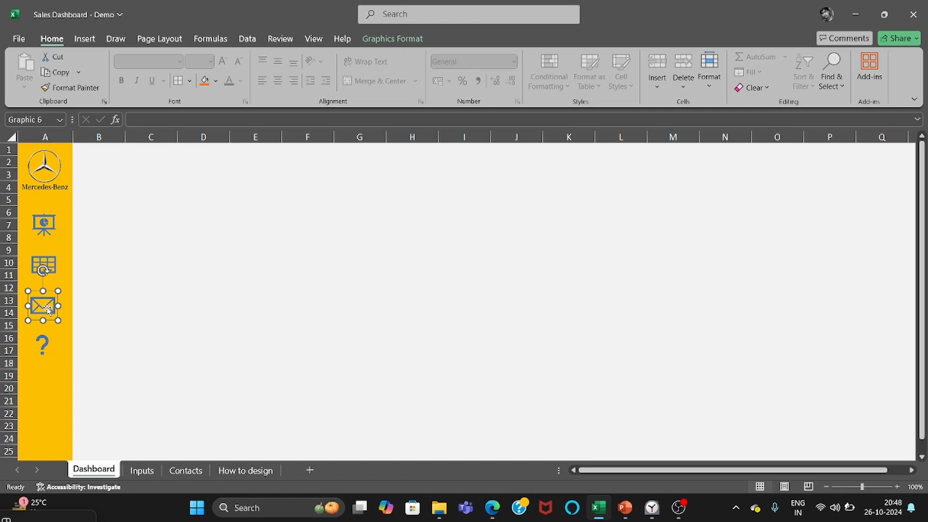
pyautogui.rightClick(47, 307)
pyautogui.click(95, 373)
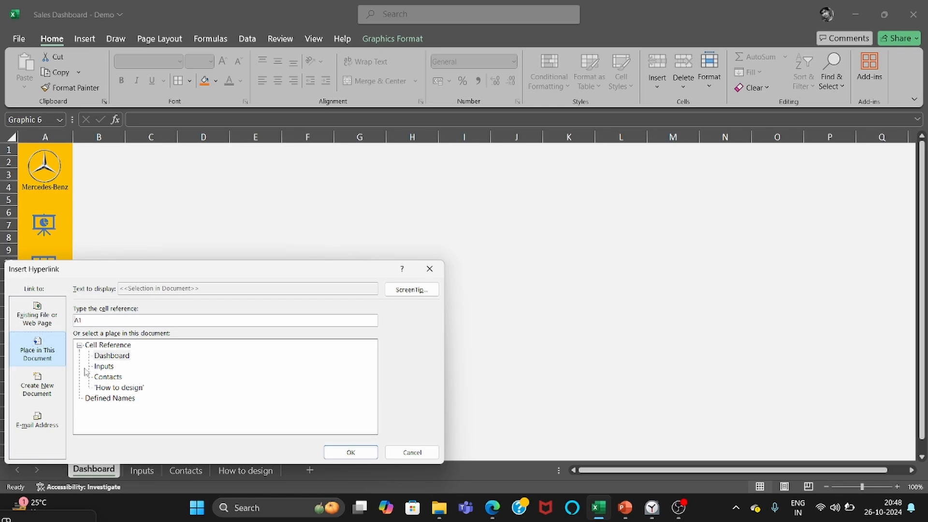
pyautogui.click(105, 376)
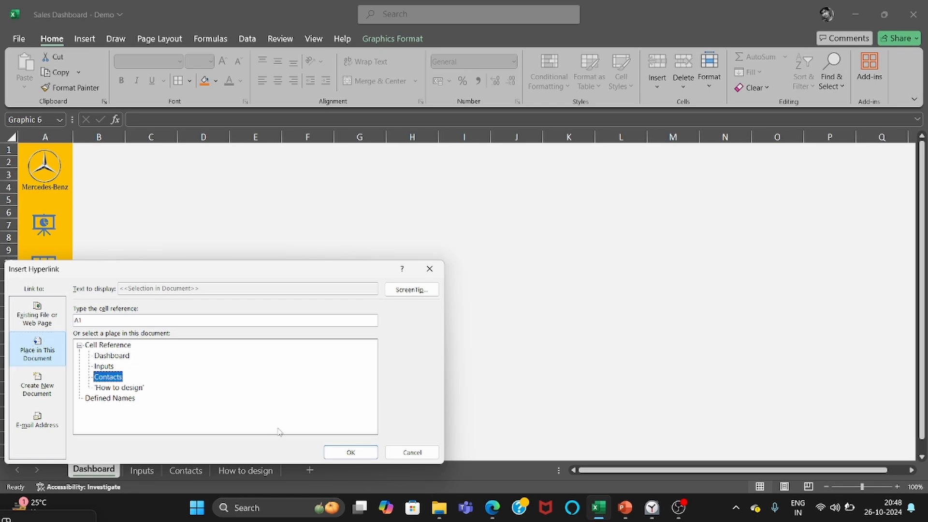
pyautogui.click(346, 453)
# Hyperlink the question mark icon to an e-mail link, entering the Mercedes support e-mail address.
pyautogui.click(49, 347)
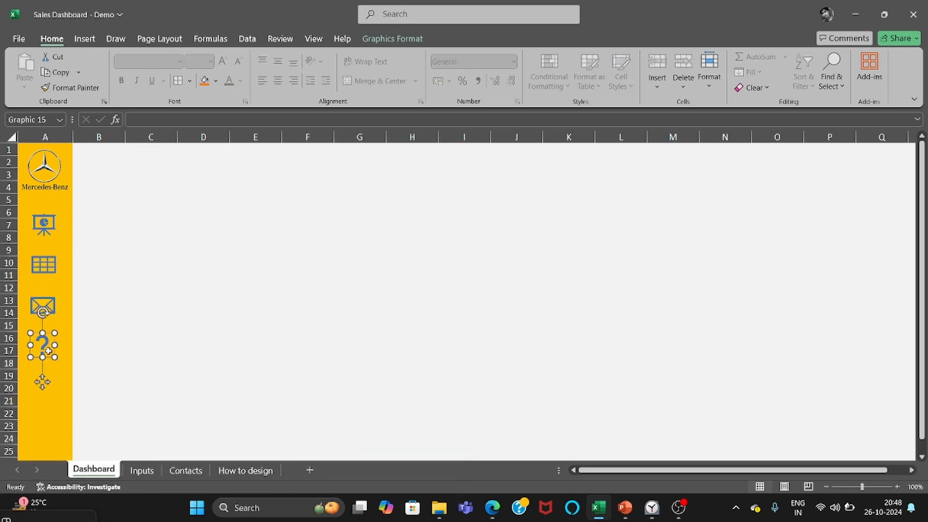
pyautogui.rightClick(46, 346)
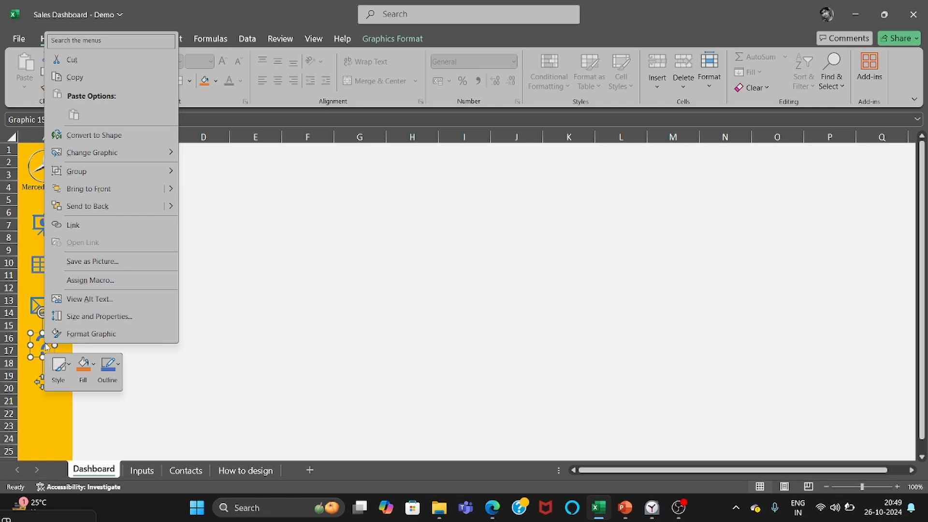
pyautogui.click(123, 227)
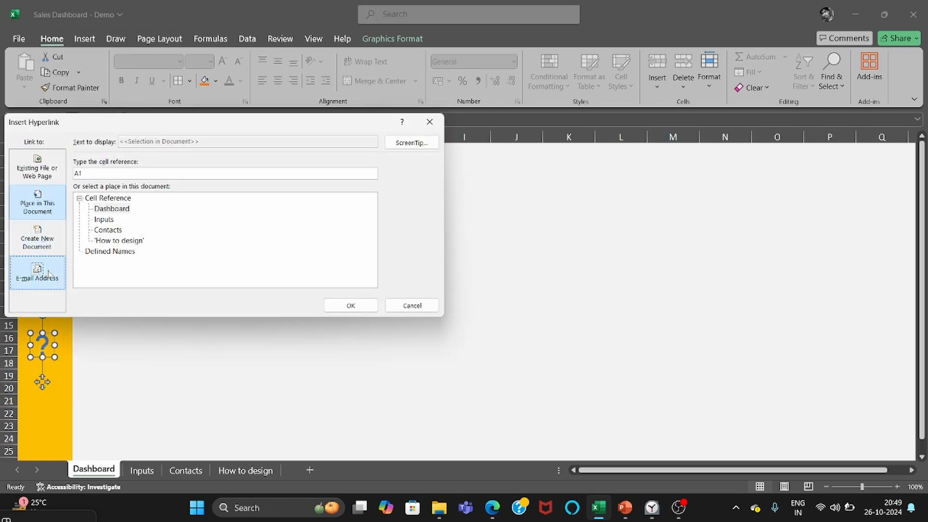
pyautogui.click(49, 274)
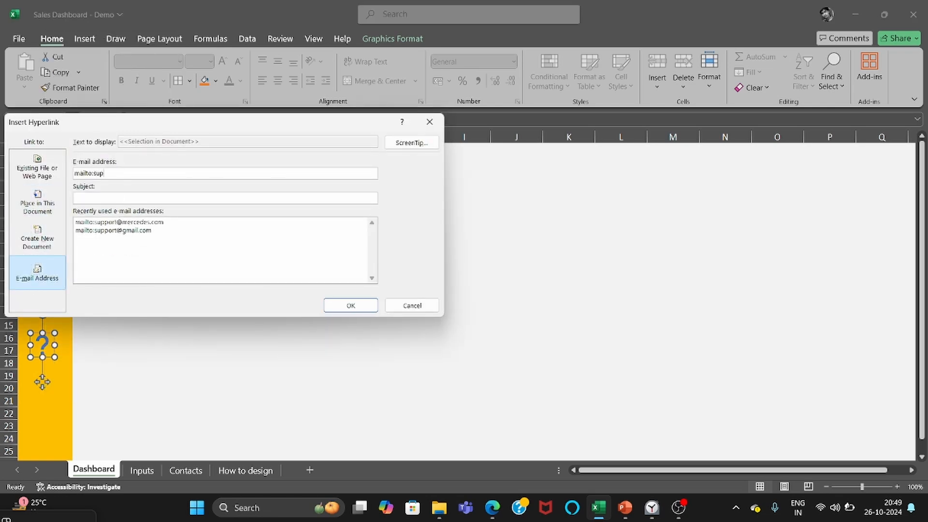
pyautogui.press('Return')
pyautogui.click(232, 323)
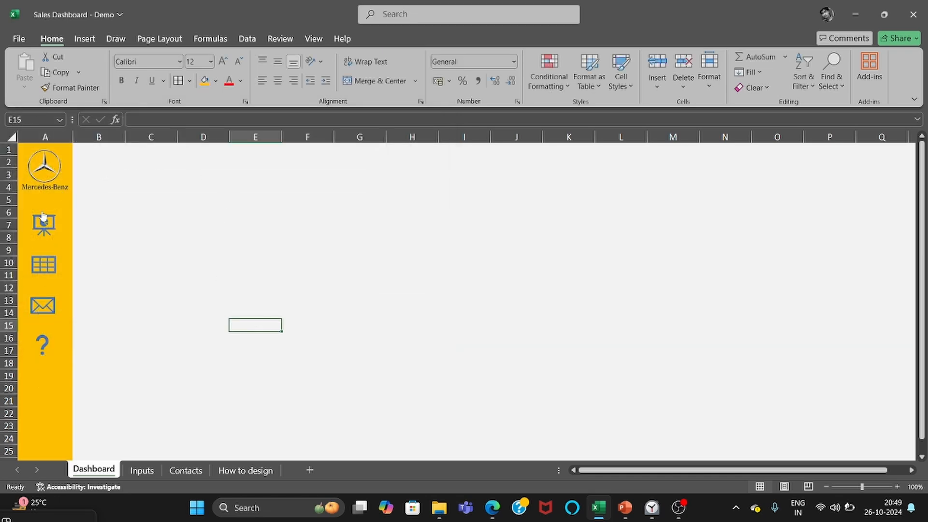
# Copy the Dashboard's sidebar column A with its logo and linked icons into column A of the Inputs sheet.
pyautogui.click(55, 135)
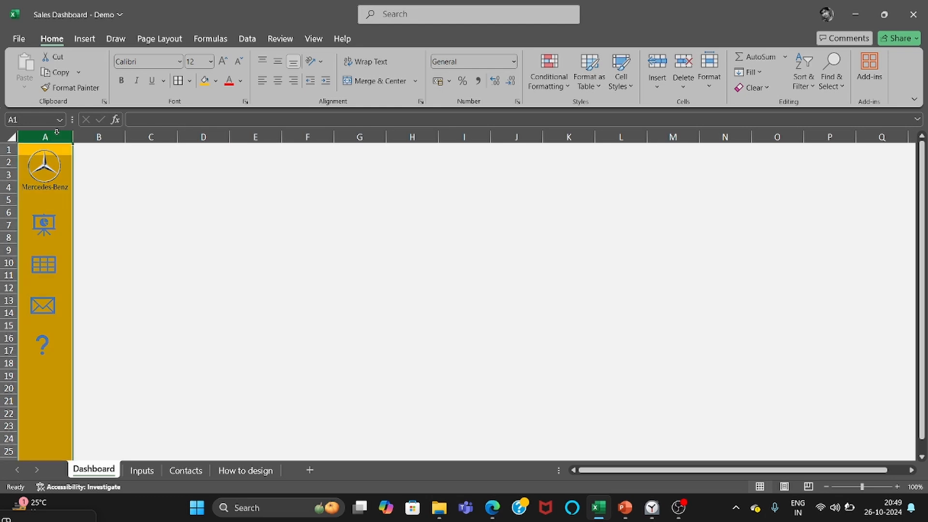
pyautogui.hotkey('ctrl', 'c')
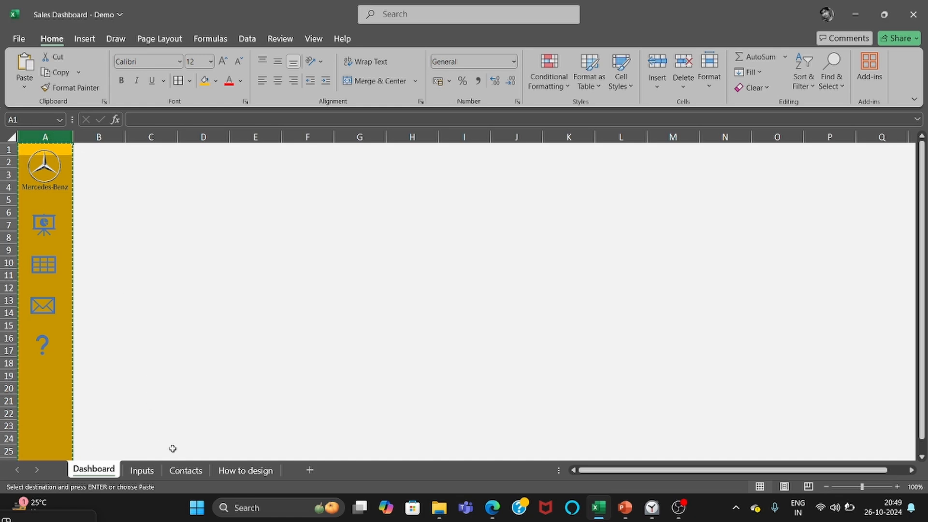
pyautogui.click(152, 459)
pyautogui.click(143, 472)
pyautogui.click(57, 135)
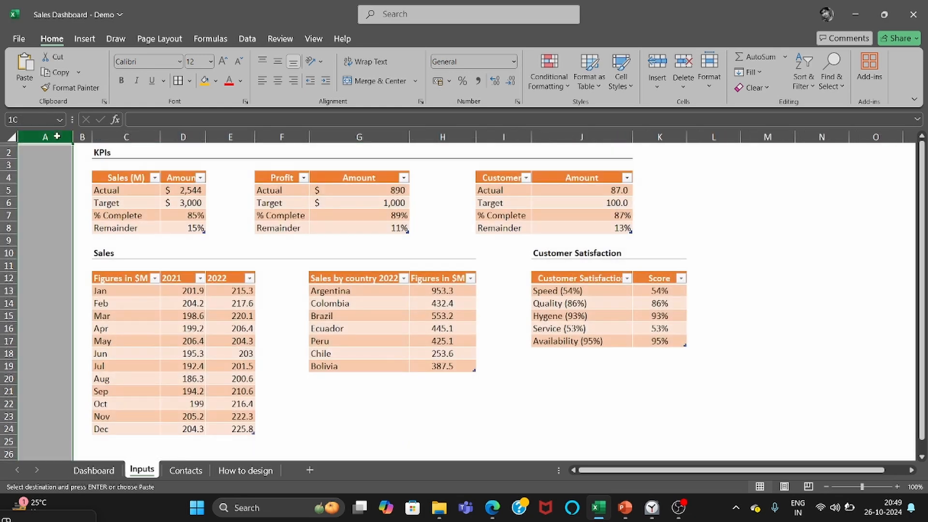
pyautogui.hotkey('ctrl', 'v')
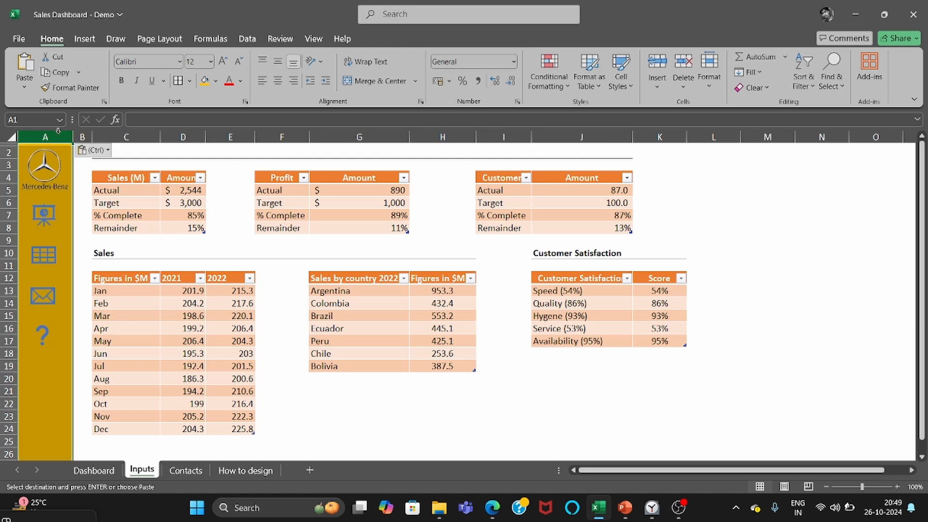
pyautogui.click(291, 390)
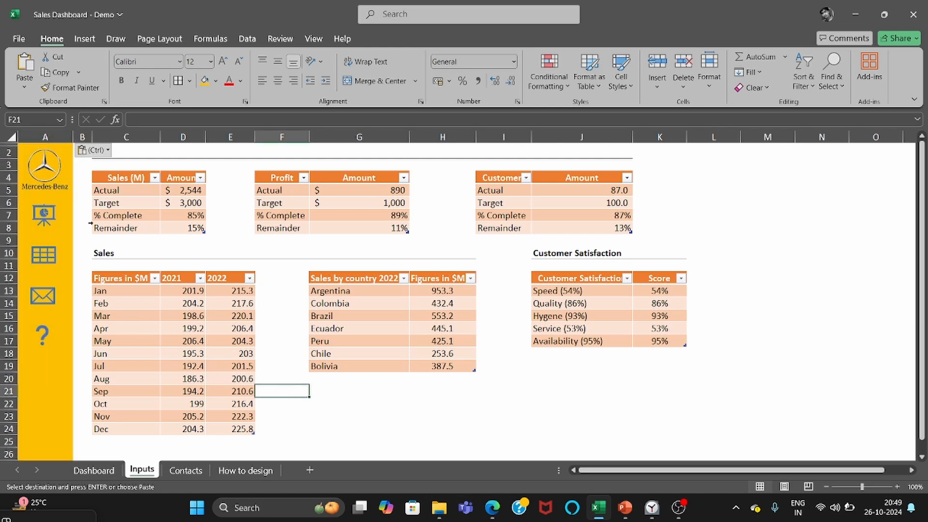
# Paste the copied sidebar with its logo and linked icons into column A of the Contacts sheet.
pyautogui.click(188, 476)
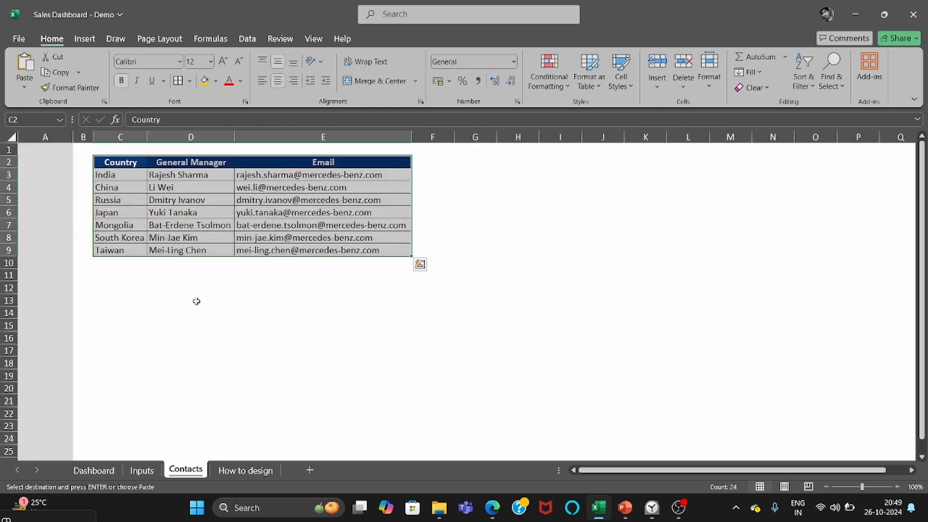
pyautogui.click(59, 134)
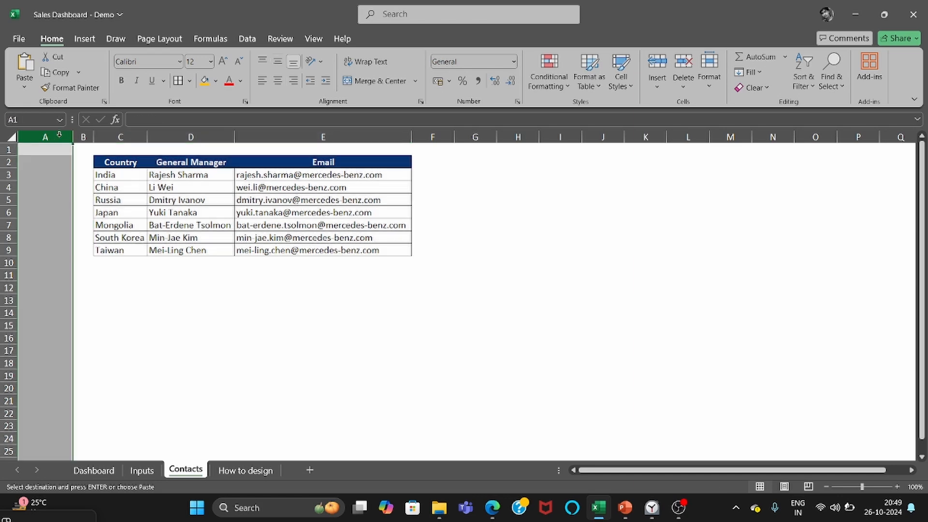
pyautogui.hotkey('ctrl', 'v')
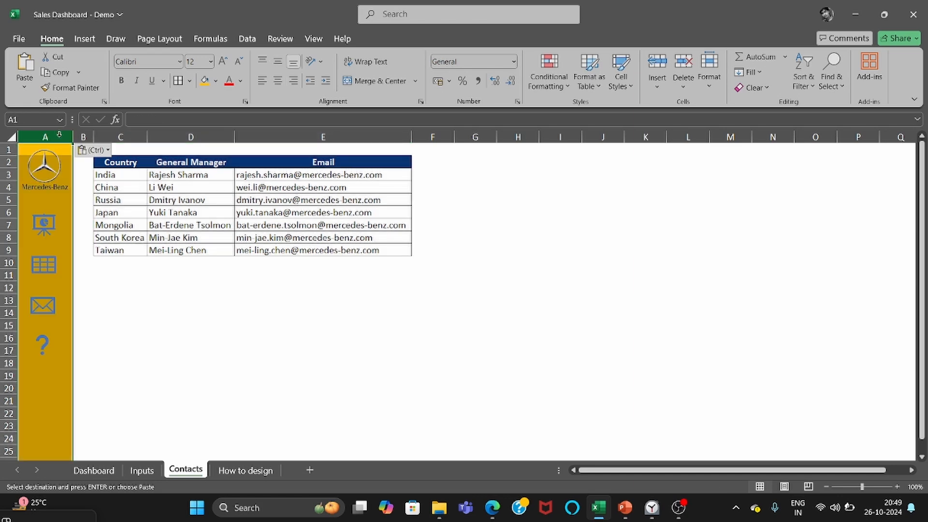
pyautogui.click(121, 287)
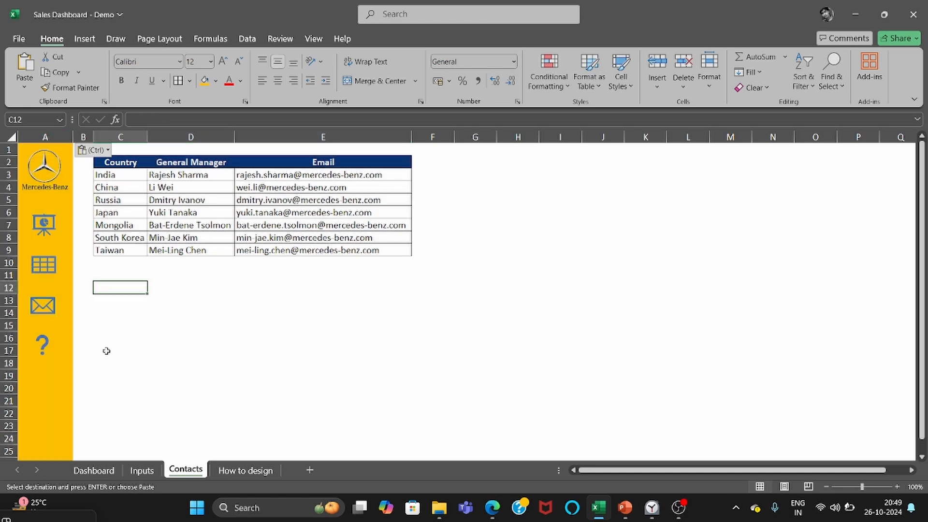
# Test the sidebar's navigation links between the sheets, following the table grid icon to the Inputs sheet.
pyautogui.click(43, 271)
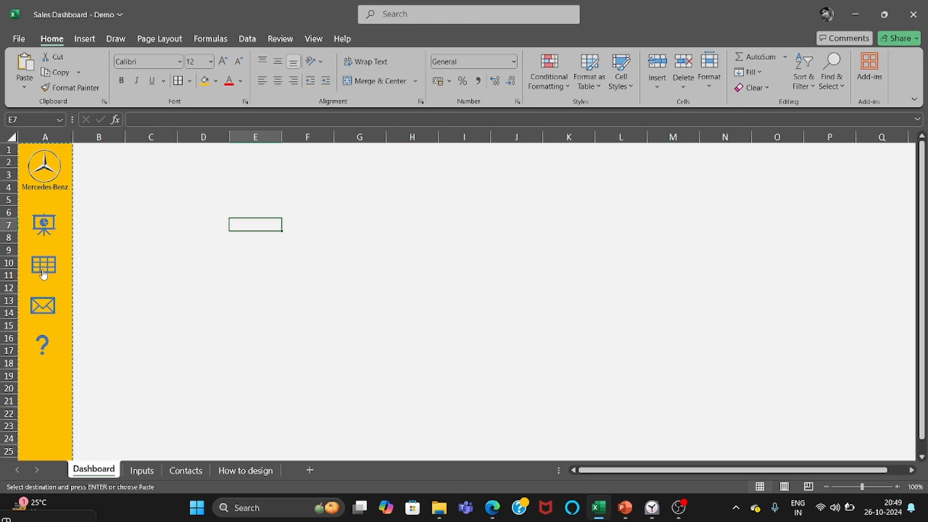
pyautogui.click(43, 267)
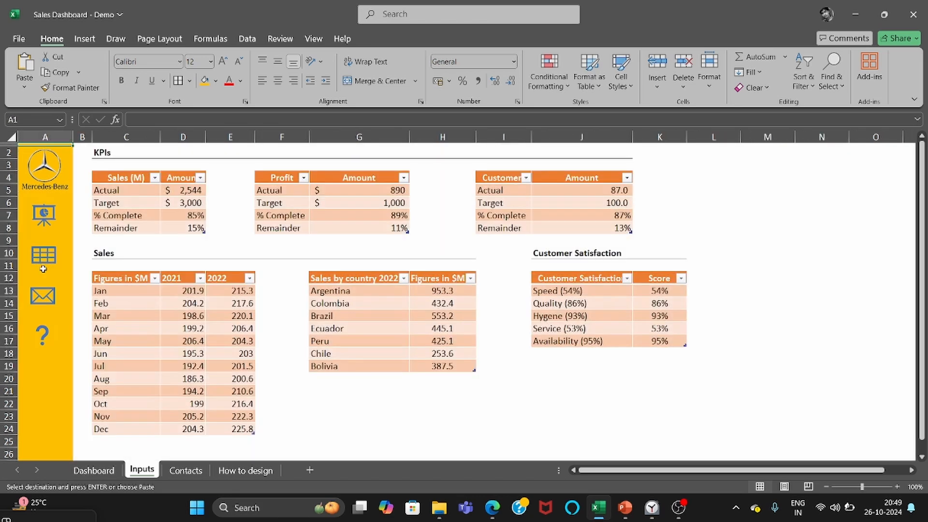
pyautogui.click(401, 416)
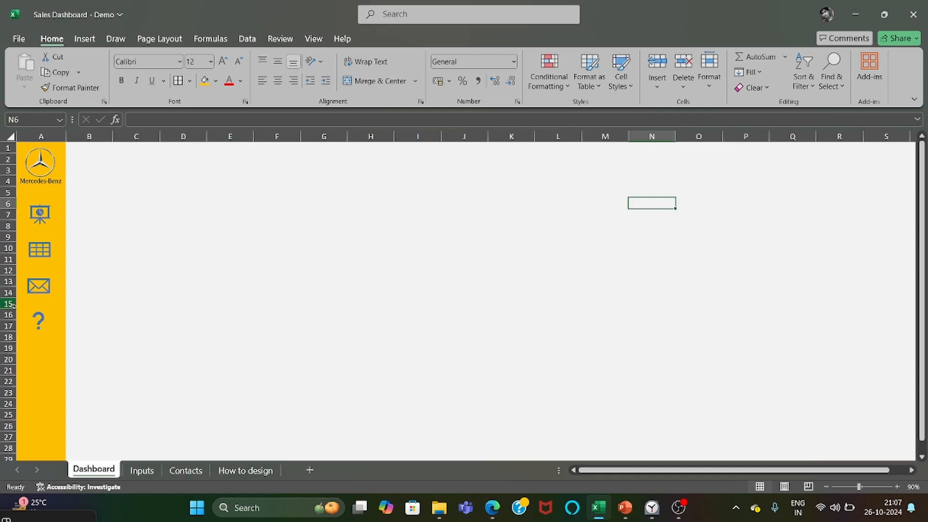
pyautogui.click(46, 131)
pyautogui.moveTo(87, 181); pyautogui.dragTo(116, 182)
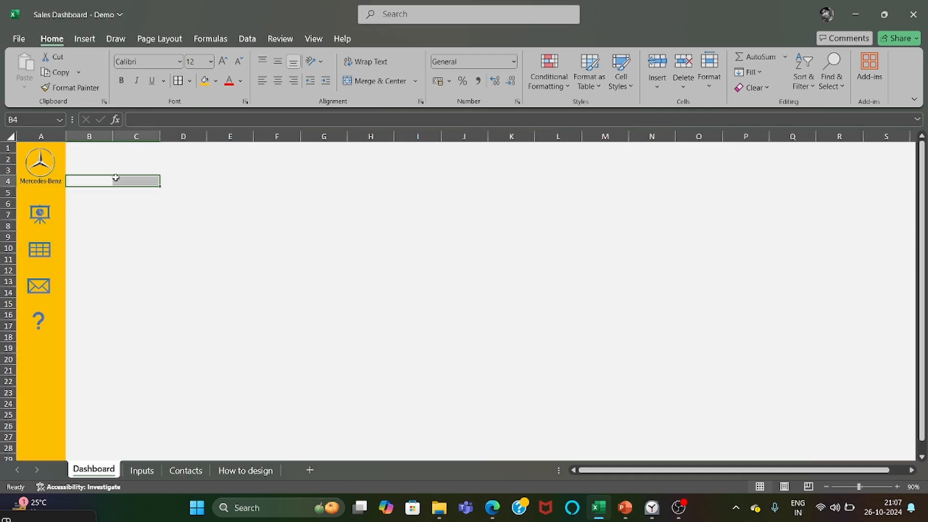
pyautogui.click(137, 238)
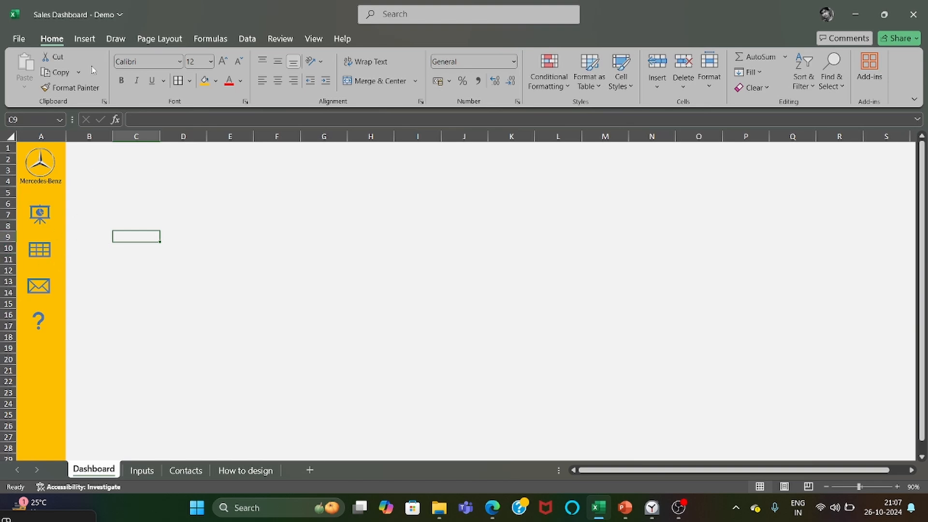
# Draw a rounded-corner rectangle across columns B to S above the Dashboard's content area, about 2.33 cm high and 41.06 cm wide.
pyautogui.click(85, 42)
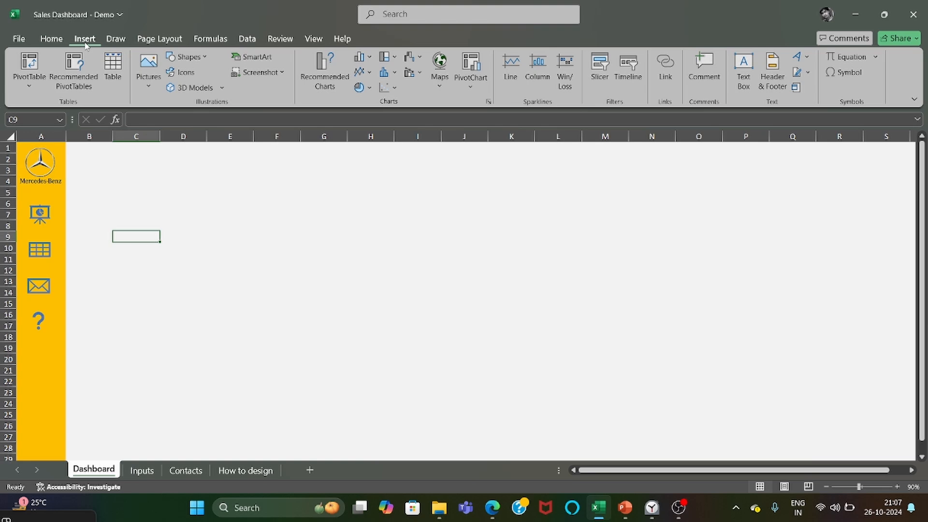
pyautogui.click(184, 57)
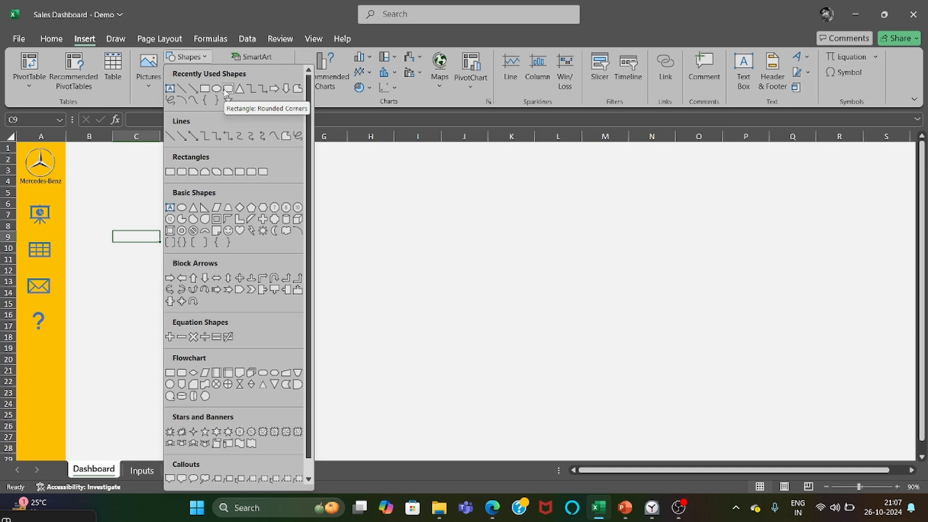
pyautogui.click(227, 89)
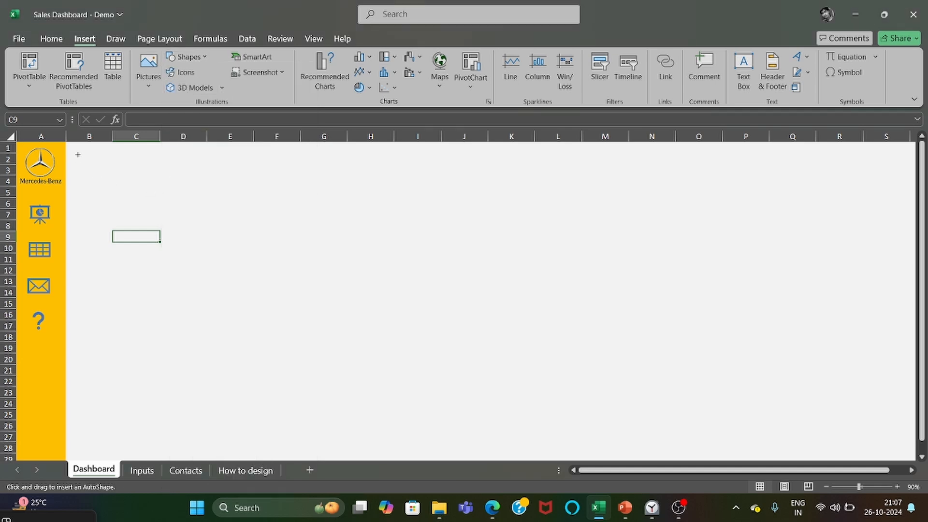
pyautogui.moveTo(68, 144); pyautogui.dragTo(815, 200)
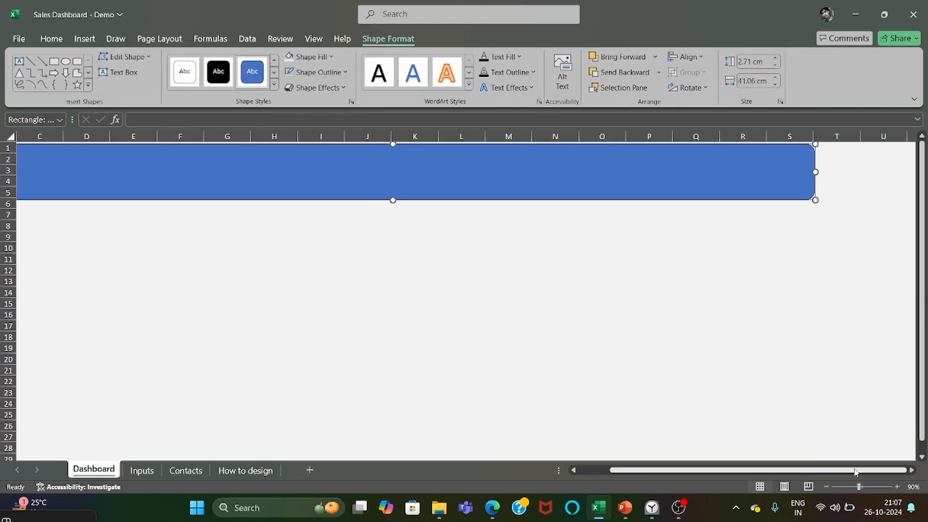
pyautogui.moveTo(854, 472); pyautogui.dragTo(823, 471)
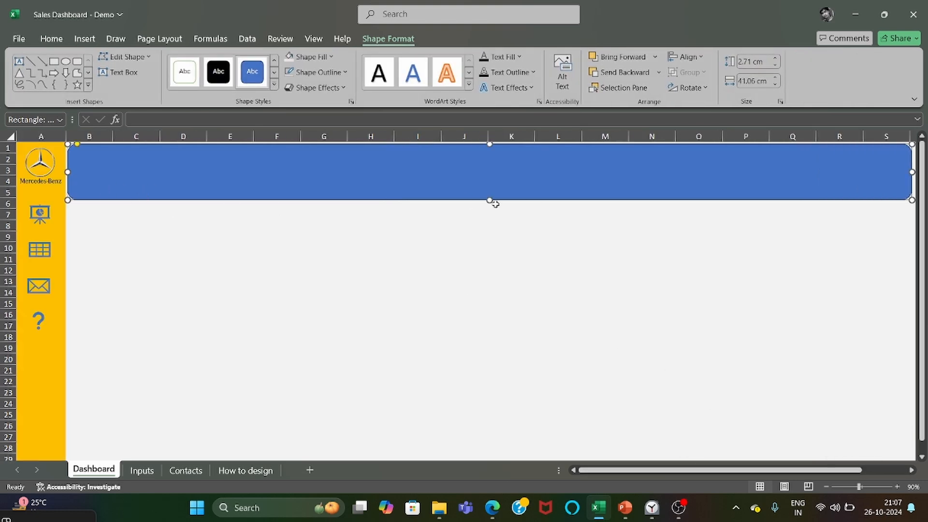
pyautogui.moveTo(495, 203); pyautogui.dragTo(488, 190)
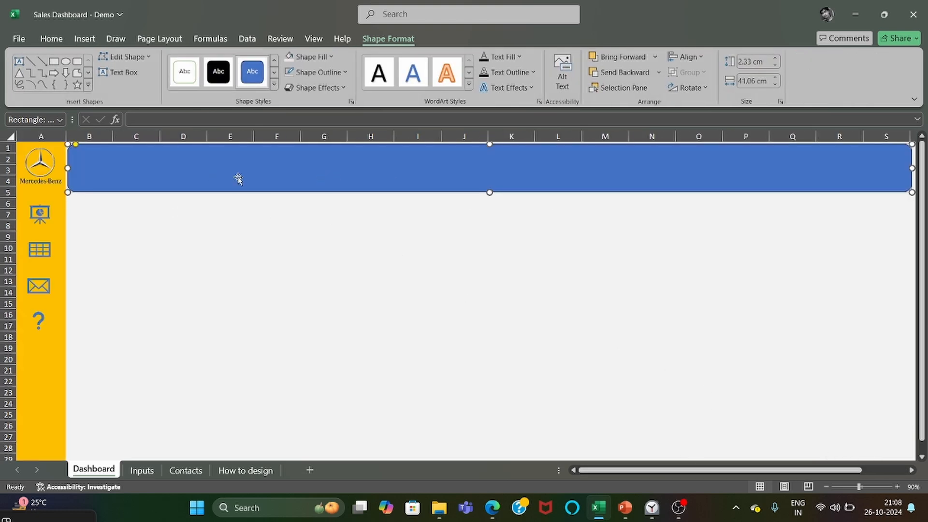
# Give the rounded header rectangle a light grey fill, a subtle outline and an outer bottom shadow.
pyautogui.click(290, 57)
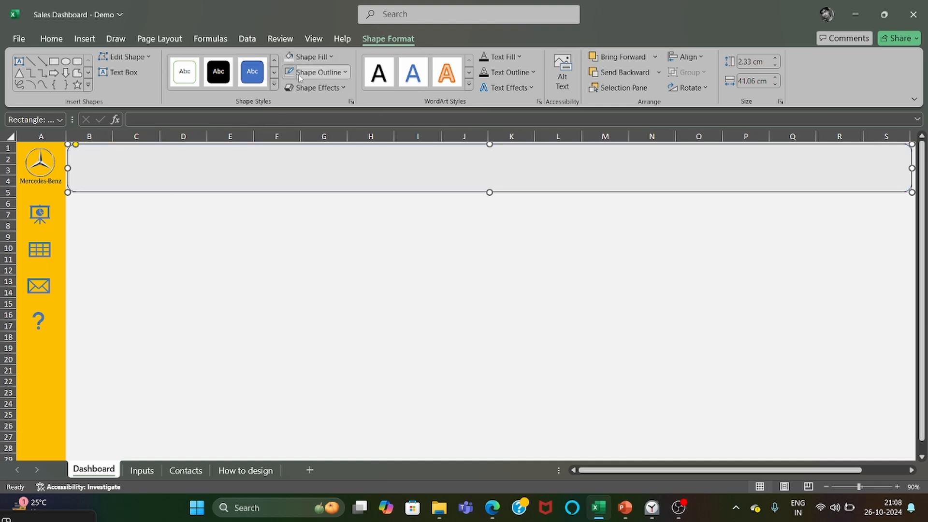
pyautogui.click(317, 72)
pyautogui.click(327, 92)
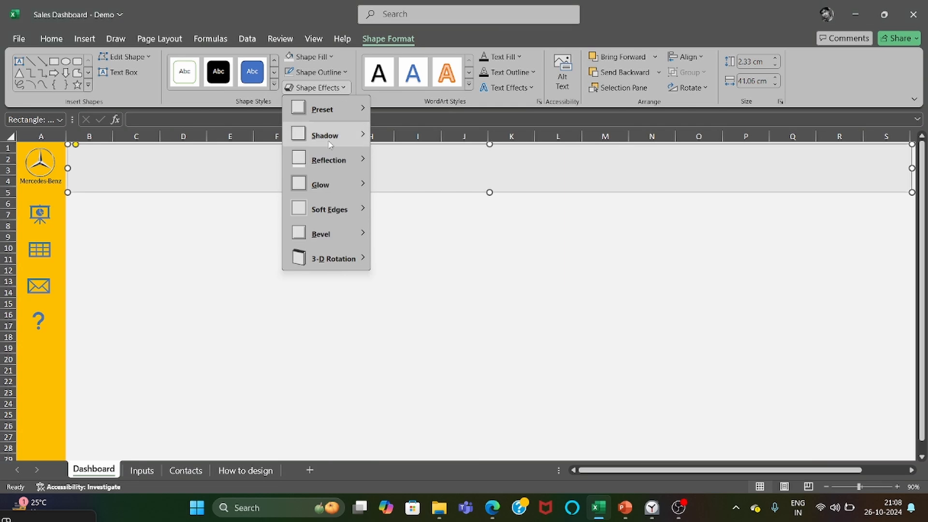
pyautogui.moveTo(331, 146)
pyautogui.click(422, 159)
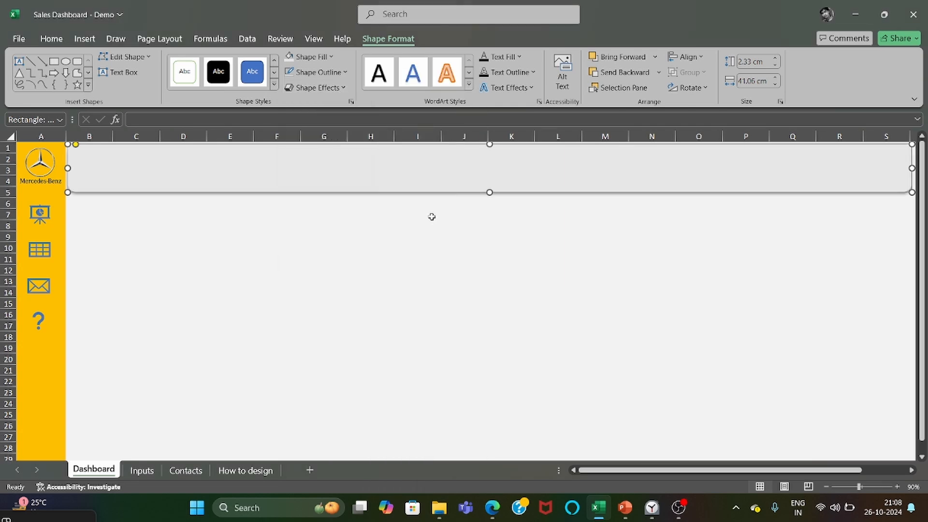
# Add the title text "WEST INDIA SALES DASHBOARD" to the header rectangle.
pyautogui.rightClick(361, 160)
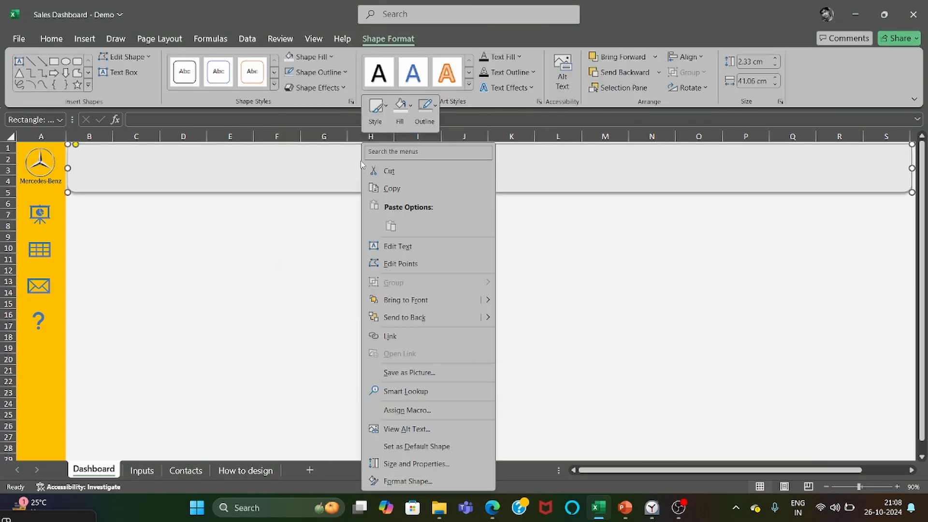
pyautogui.click(391, 246)
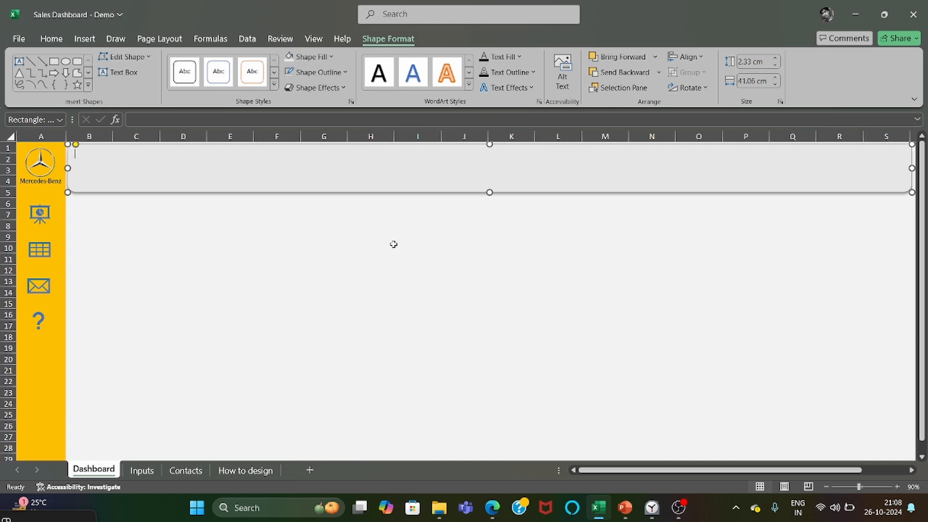
pyautogui.write('WE')
pyautogui.write('ST ONE')
pyautogui.press('BackSpace')
pyautogui.press('BackSpace')
pyautogui.press('BackSpace')
pyautogui.write('INDIA SALES DASHBOARD')
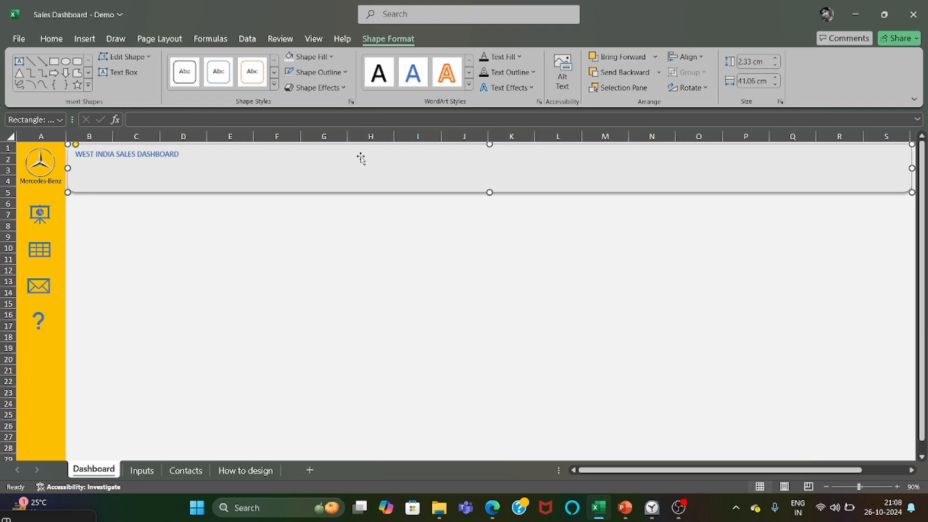
# Set the header title to font size 40 and centre it horizontally and vertically in its shape.
pyautogui.hotkey('ctrl', 'a')
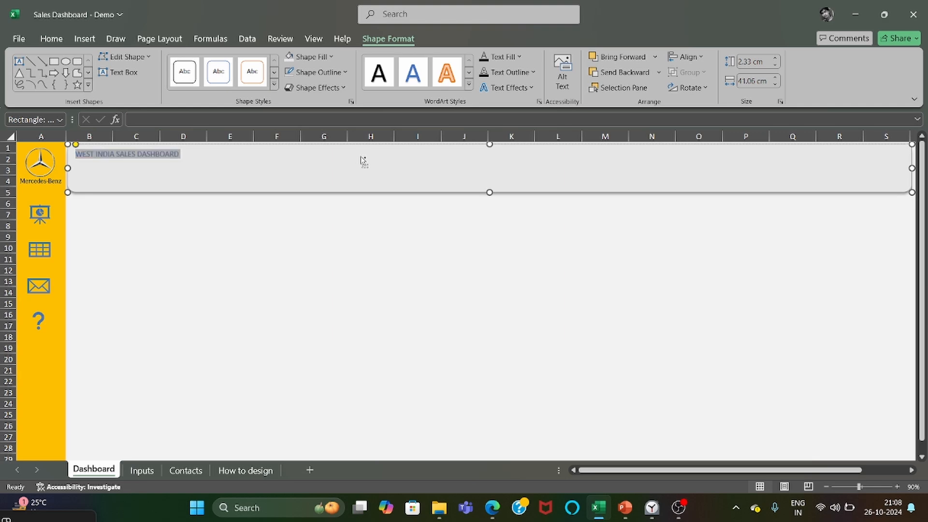
pyautogui.click(54, 39)
pyautogui.click(211, 61)
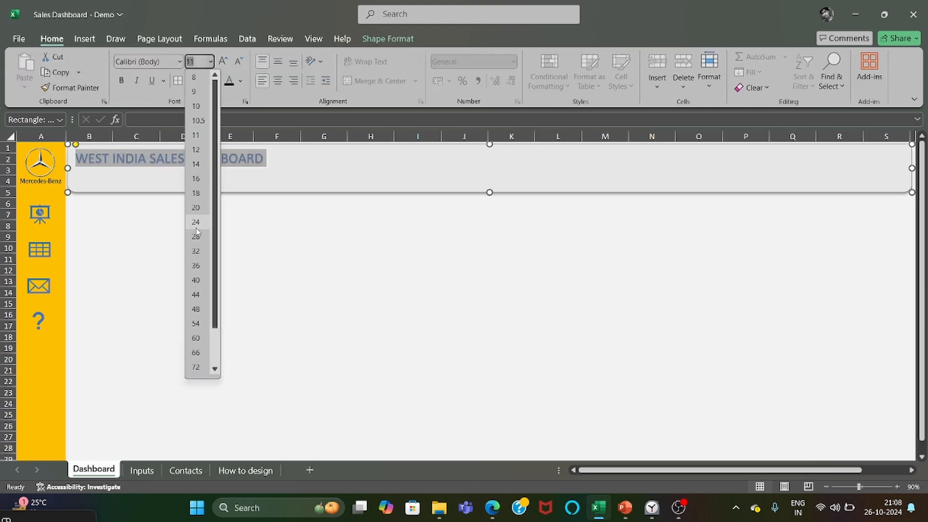
pyautogui.click(198, 285)
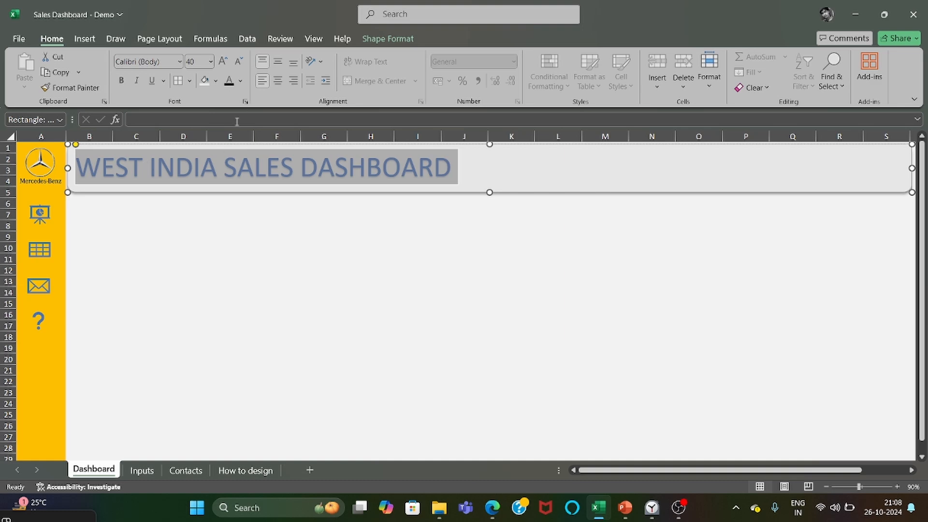
pyautogui.click(278, 82)
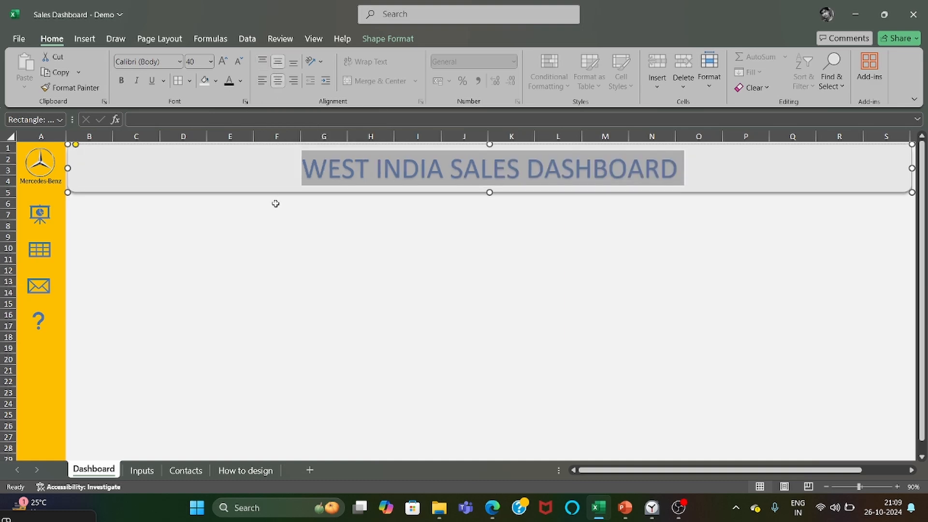
pyautogui.click(336, 221)
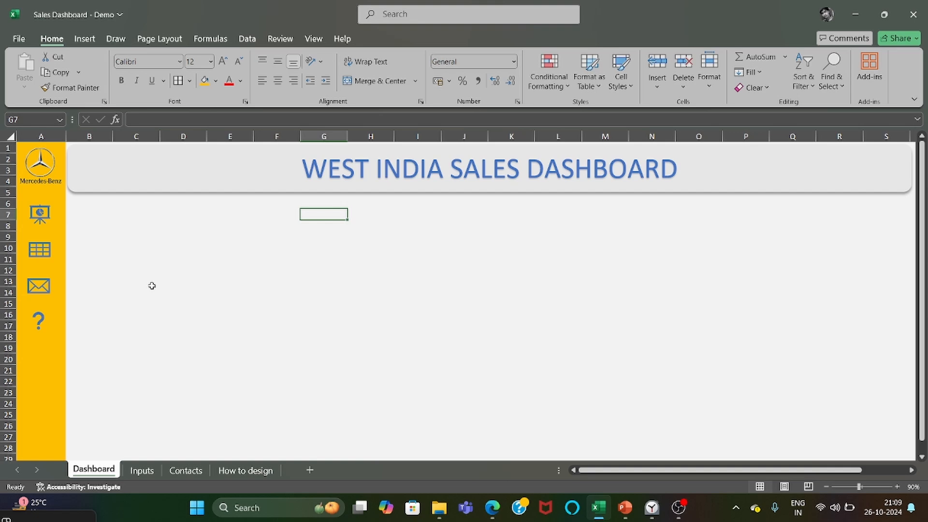
# Draw a light grey rectangle below the header over columns B to G, about 4.47 cm high and 12.65 cm wide.
pyautogui.click(89, 43)
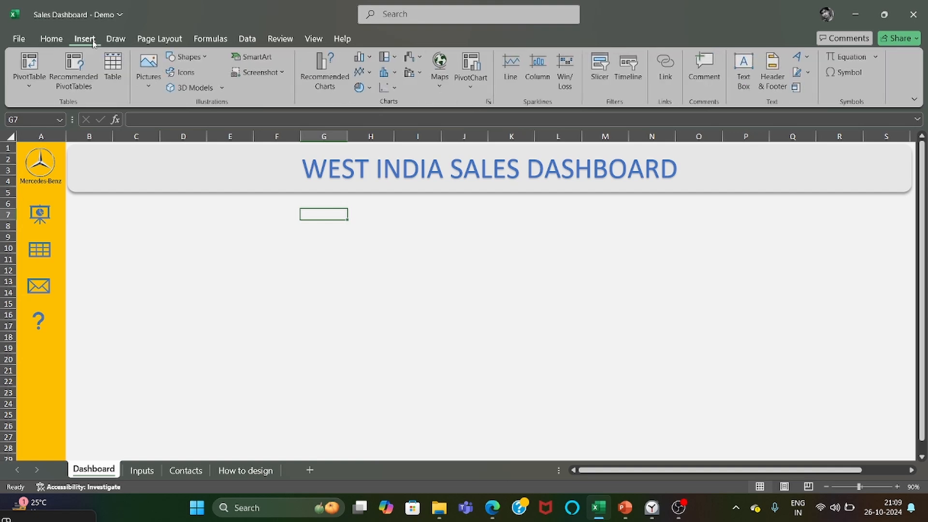
pyautogui.click(191, 60)
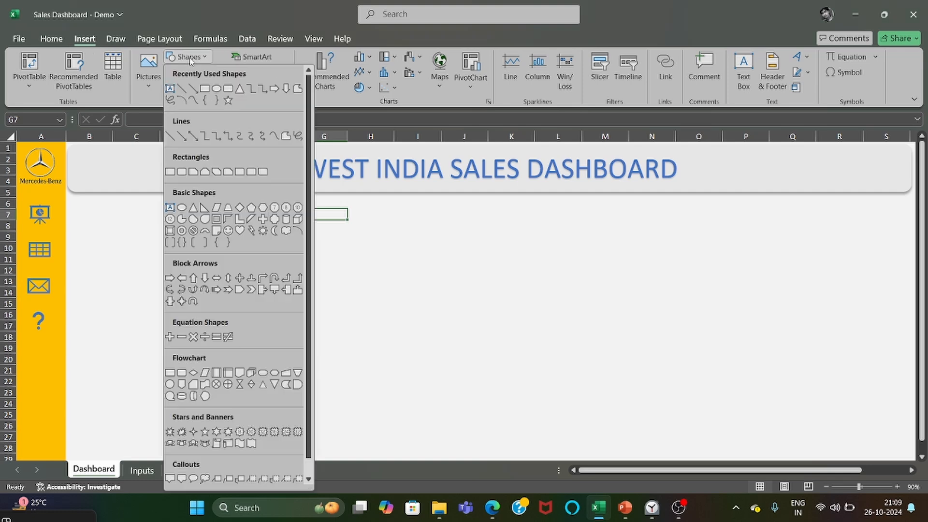
pyautogui.click(204, 90)
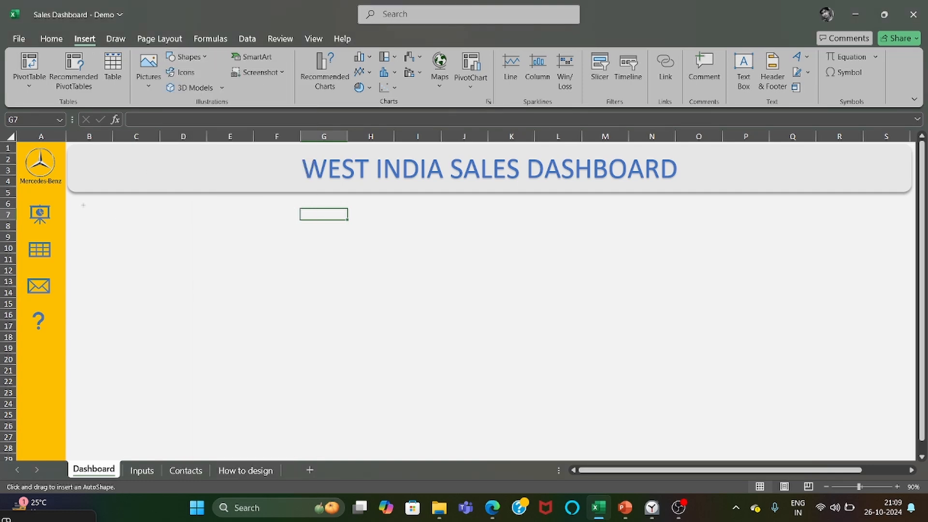
pyautogui.moveTo(73, 197); pyautogui.dragTo(329, 290)
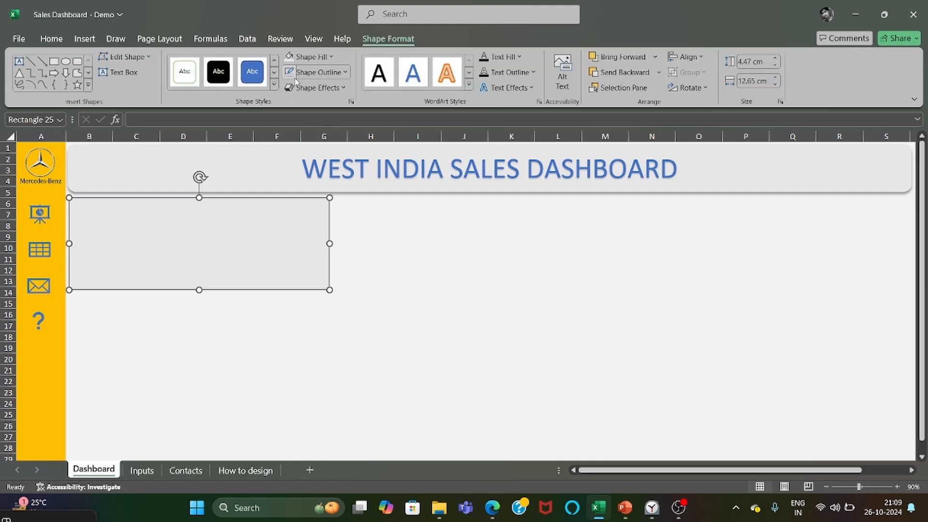
# Give the rectangle below the header a subtle outline and an outer bottom shadow.
pyautogui.click(314, 73)
pyautogui.click(314, 75)
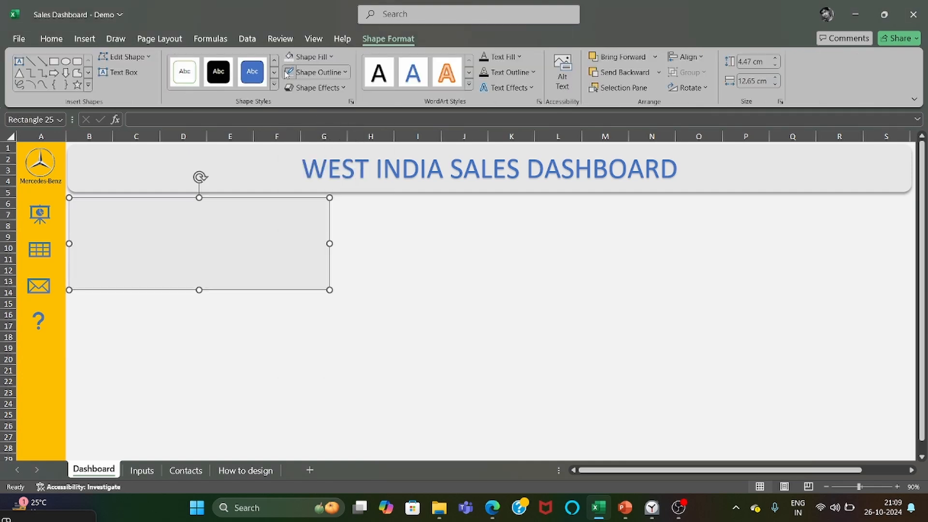
pyautogui.click(317, 87)
pyautogui.moveTo(334, 135)
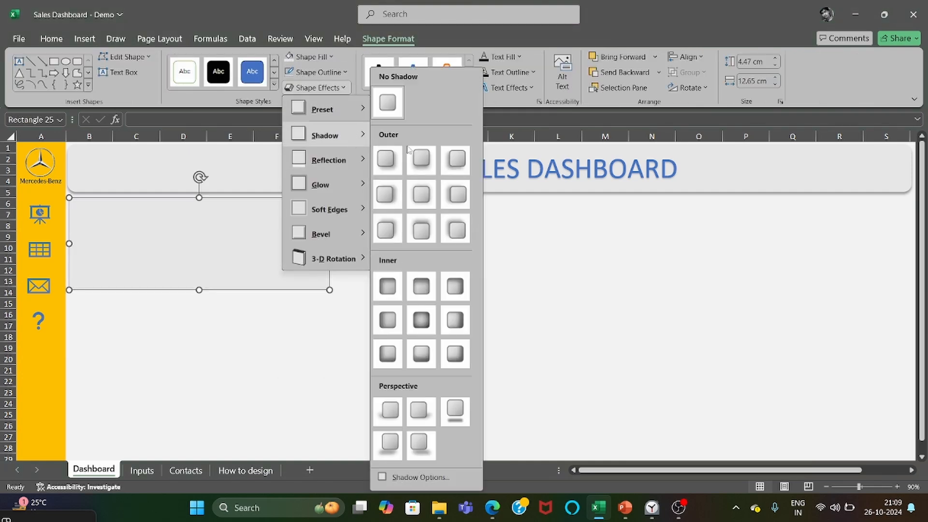
pyautogui.click(421, 161)
pyautogui.click(402, 268)
# Duplicate the shadowed rectangle twice and arrange the three cards in an evenly spaced row below the header.
pyautogui.click(308, 255)
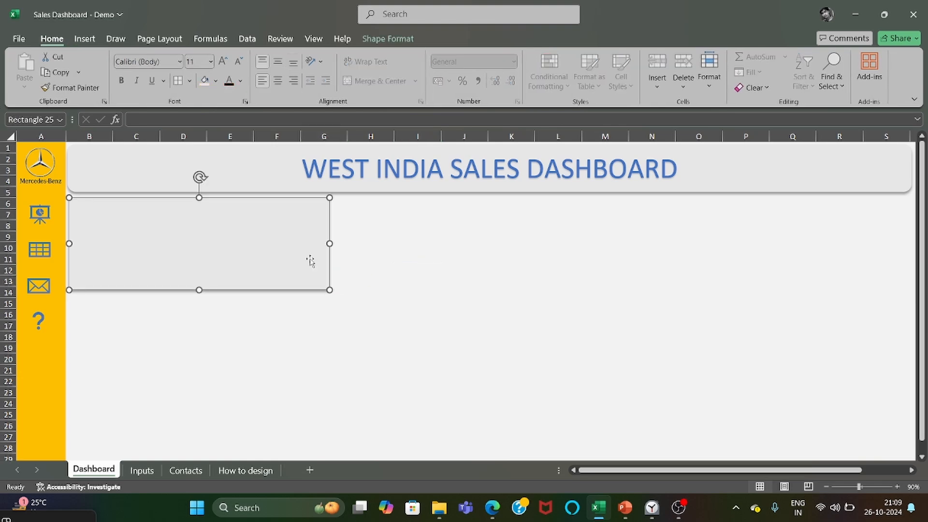
pyautogui.moveTo(296, 263); pyautogui.dragTo(555, 294)
pyautogui.moveTo(430, 265); pyautogui.dragTo(692, 296)
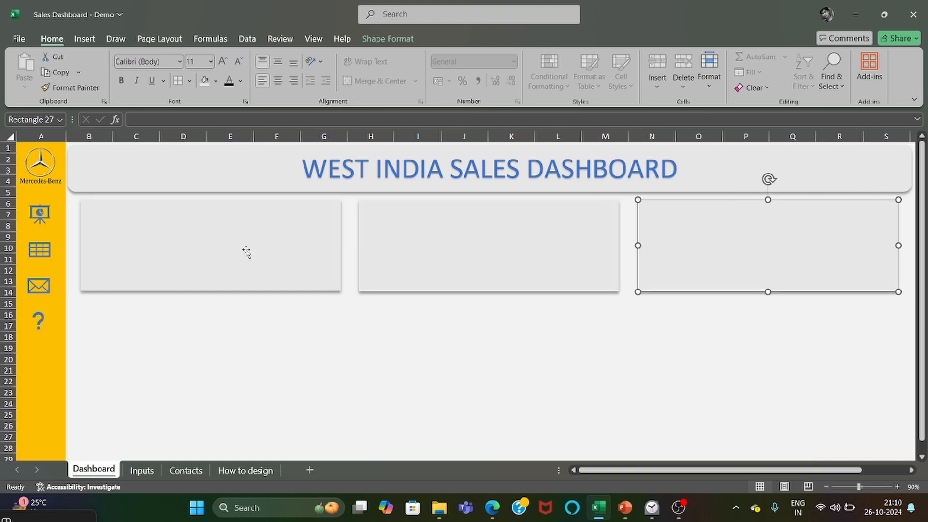
# Title the first card below the header "Sales (Million $)" in font size 20.
pyautogui.rightClick(244, 233)
pyautogui.click(281, 245)
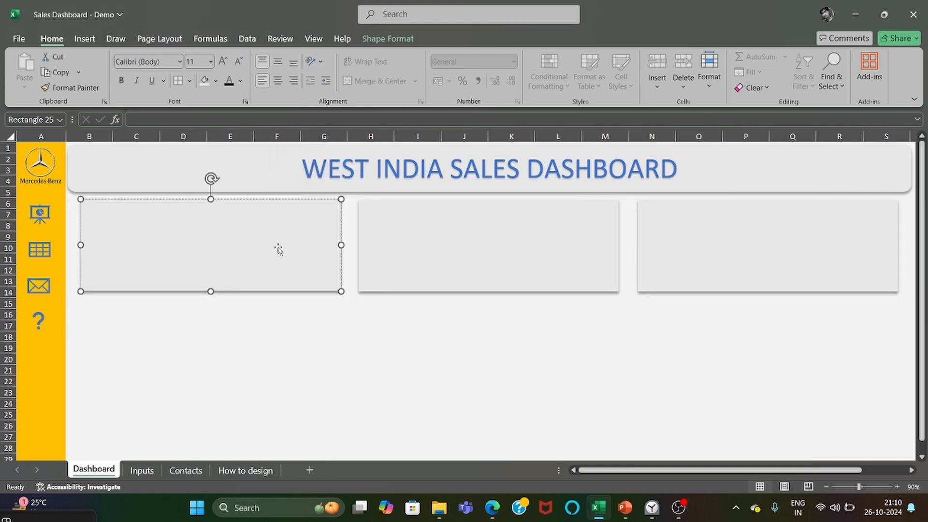
pyautogui.write('Sales')
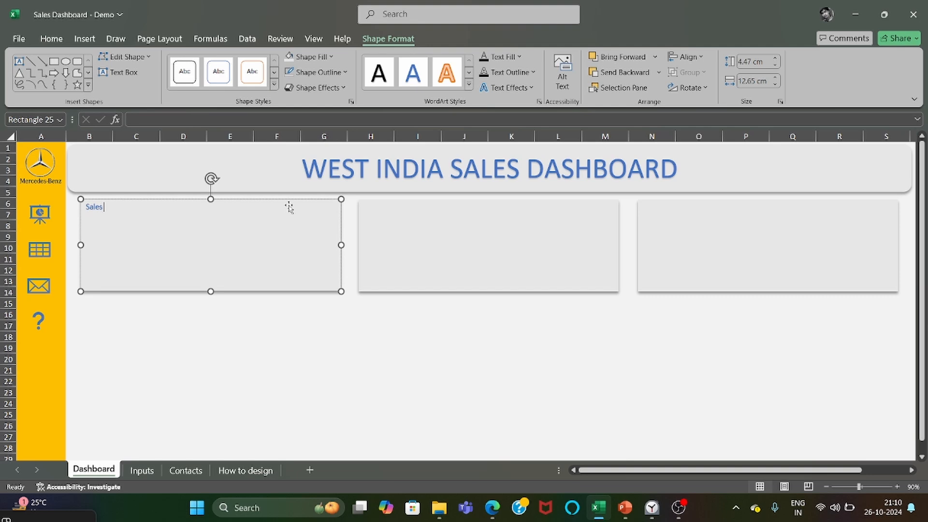
pyautogui.write(' (Million $)')
pyautogui.tripleClick(150, 206)
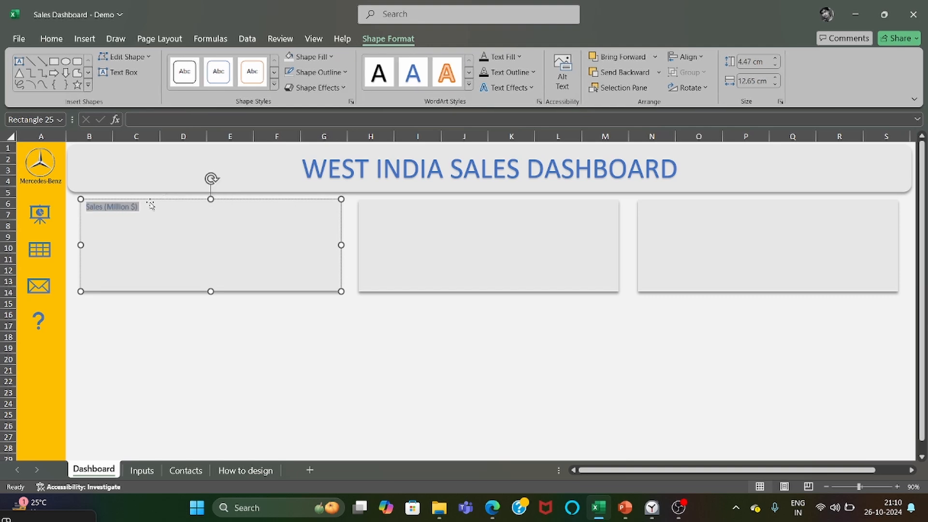
pyautogui.click(52, 38)
pyautogui.click(210, 62)
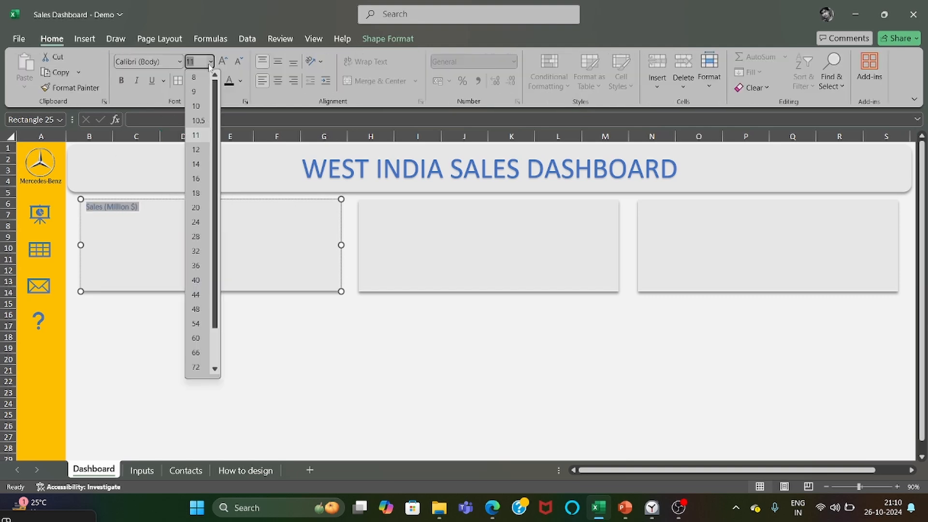
pyautogui.click(198, 208)
# Title the middle card "Profit (Million $)" and the third card "No. of Customers", matching the Sales card's title style.
pyautogui.click(425, 253)
pyautogui.rightClick(425, 252)
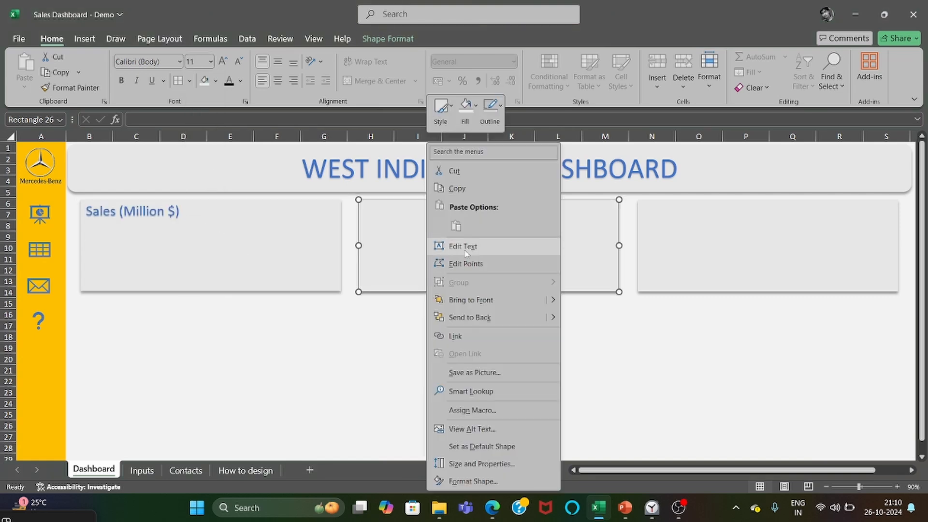
pyautogui.click(457, 245)
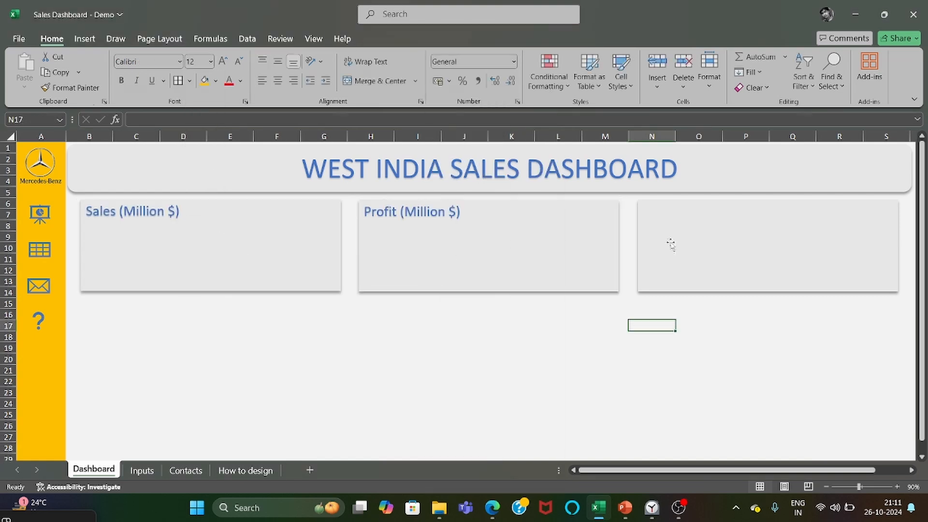
pyautogui.click(671, 245)
pyautogui.rightClick(688, 242)
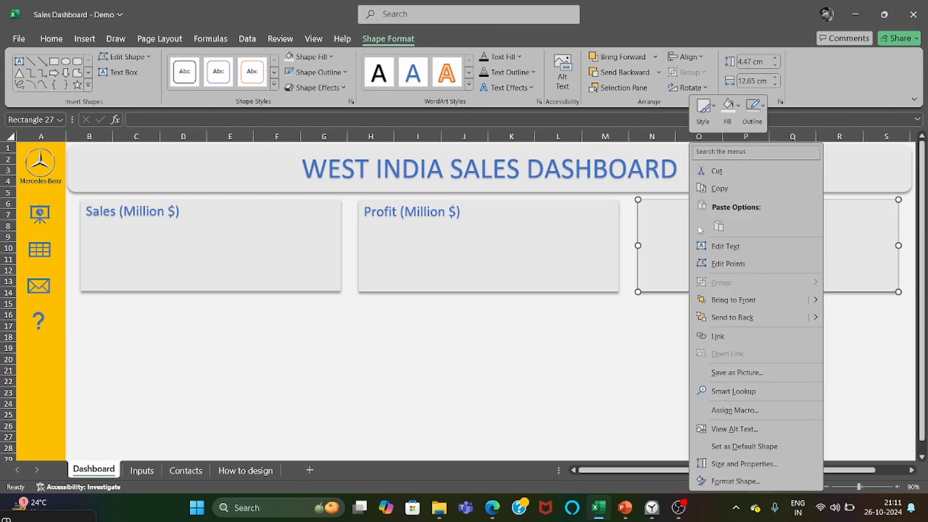
pyautogui.click(727, 246)
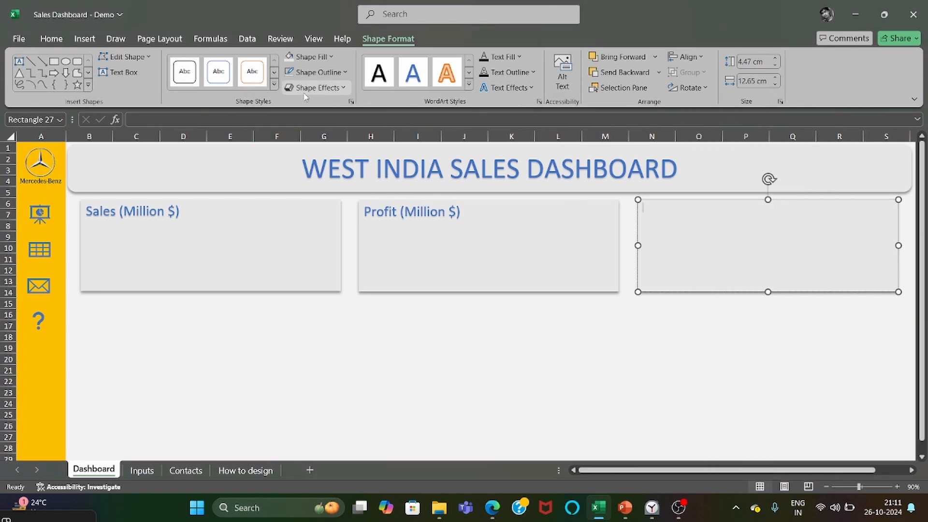
pyautogui.write('stomers')
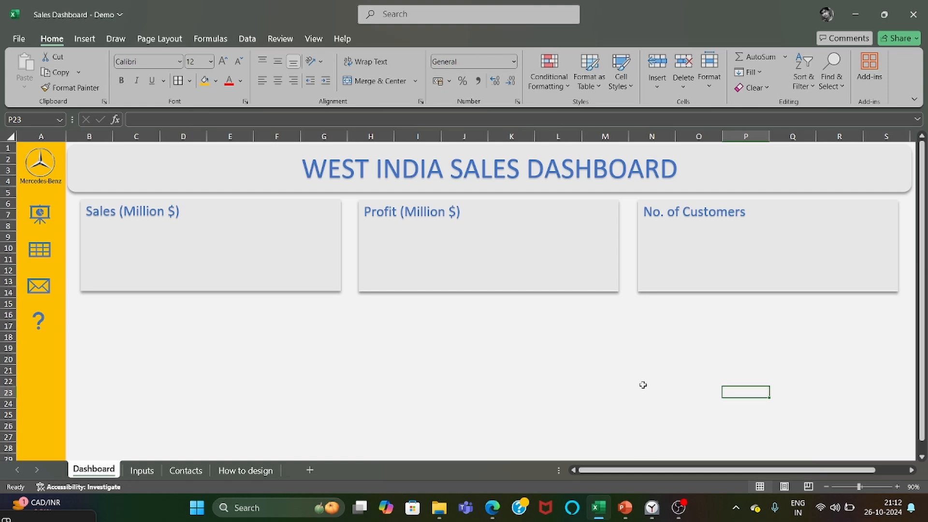
# Draw a rectangle below the first two cards, about 6.89 cm high and 25.89 cm wide.
pyautogui.click(85, 40)
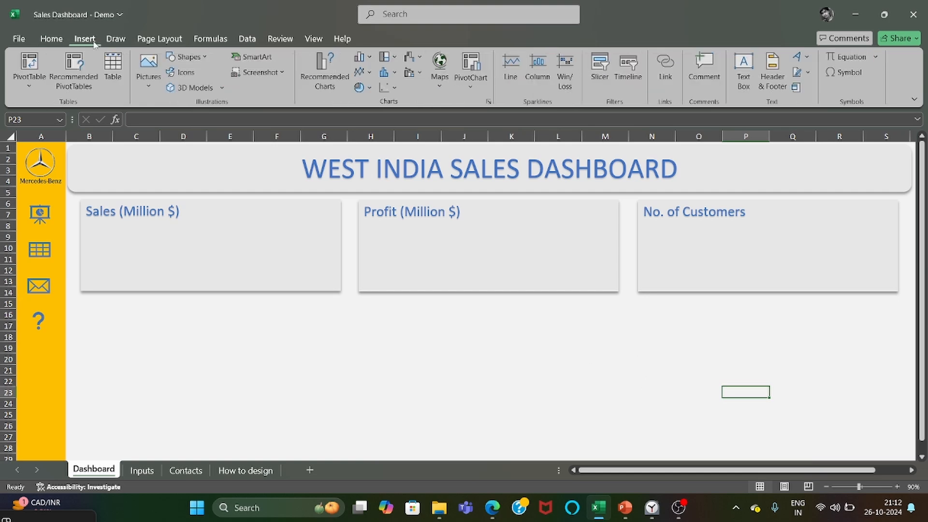
pyautogui.click(186, 57)
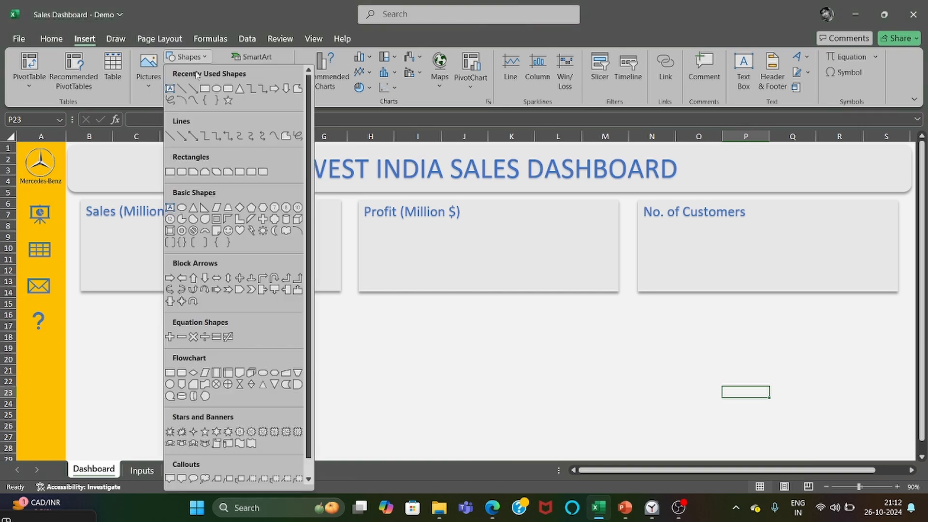
pyautogui.click(207, 88)
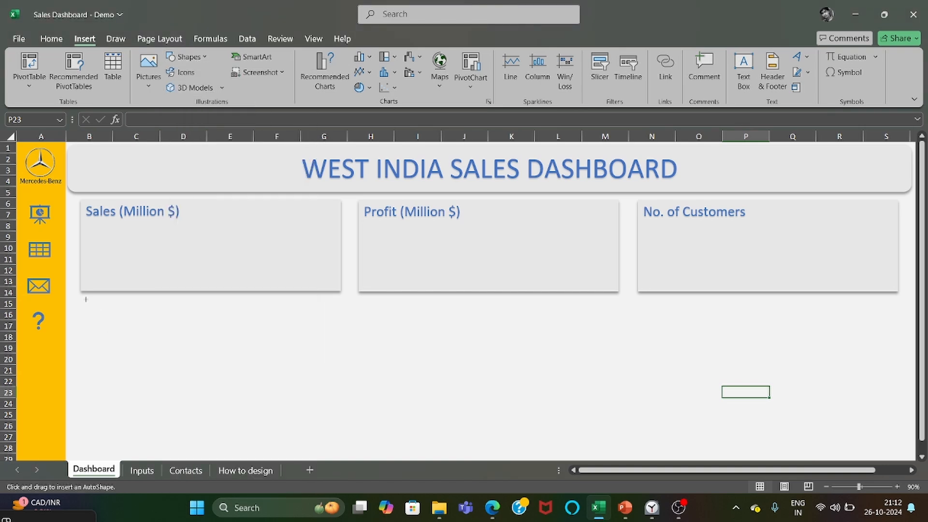
pyautogui.moveTo(86, 299); pyautogui.dragTo(613, 435)
# Duplicate the wide lower rectangle and narrow the copy to fit beneath the No. of Customers card.
pyautogui.hotkey('ctrl', 'shift', 'v')
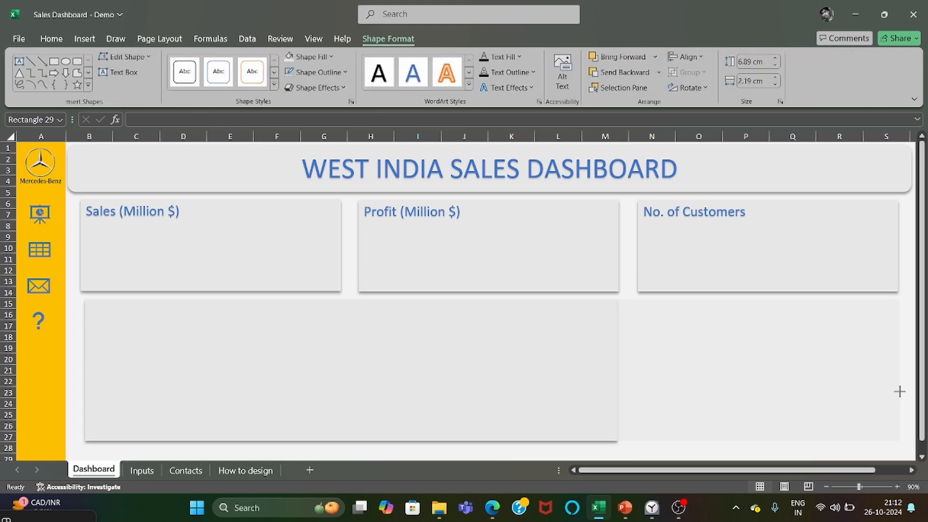
pyautogui.moveTo(899, 391); pyautogui.dragTo(899, 391)
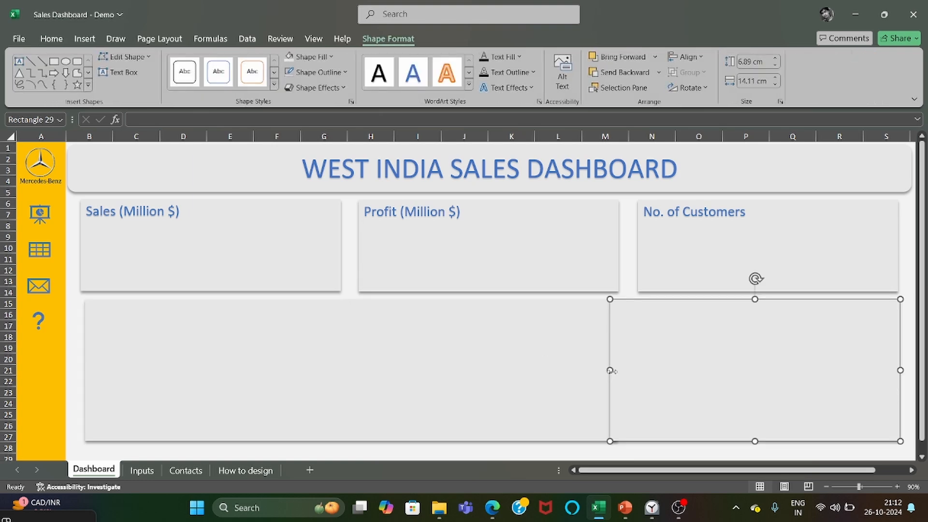
pyautogui.moveTo(610, 370); pyautogui.dragTo(637, 371)
# Resize the three cards and two lower rectangles to fill the header's width with narrow gaps, making the lower ones about 7.5 cm high.
pyautogui.click(640, 253)
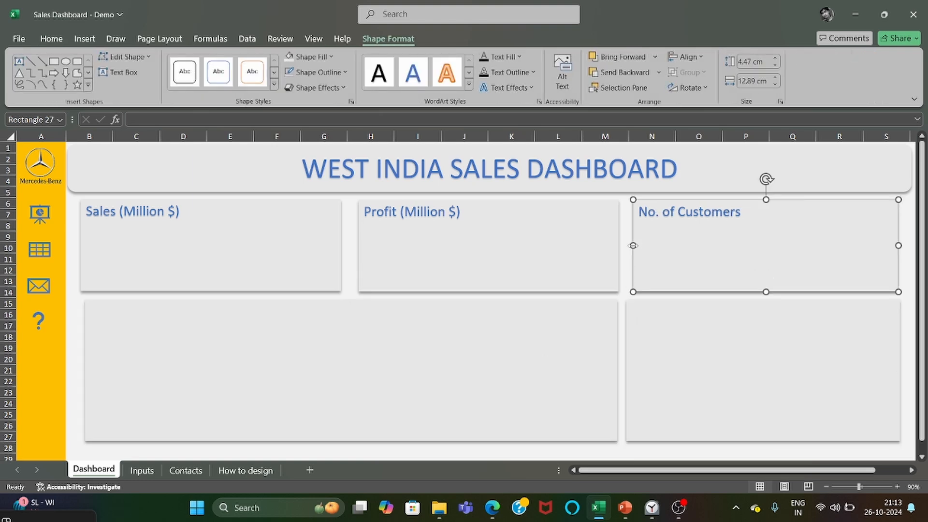
pyautogui.moveTo(632, 245); pyautogui.dragTo(617, 245)
pyautogui.click(617, 246)
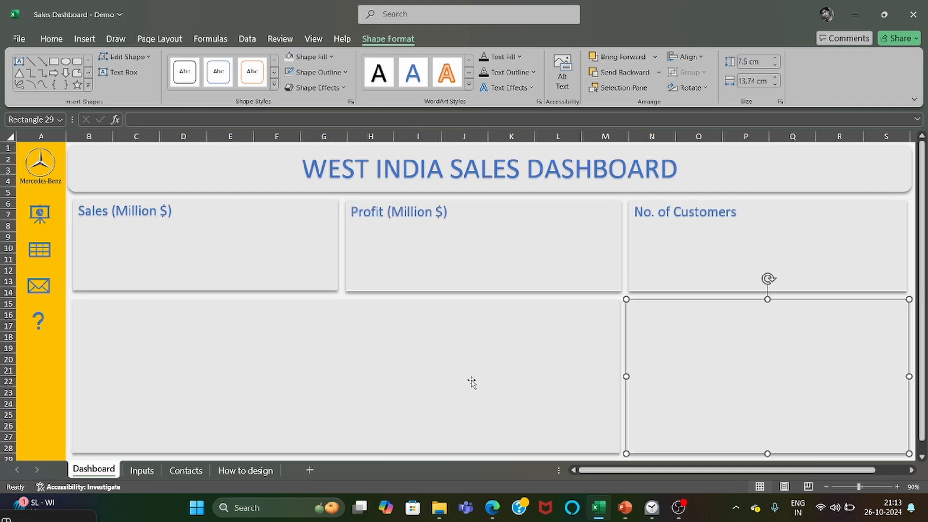
pyautogui.click(437, 270)
pyautogui.click(388, 322)
pyautogui.click(677, 341)
# Apply the light blue outlined WordArt style with a shadow to the header title.
pyautogui.tripleClick(481, 166)
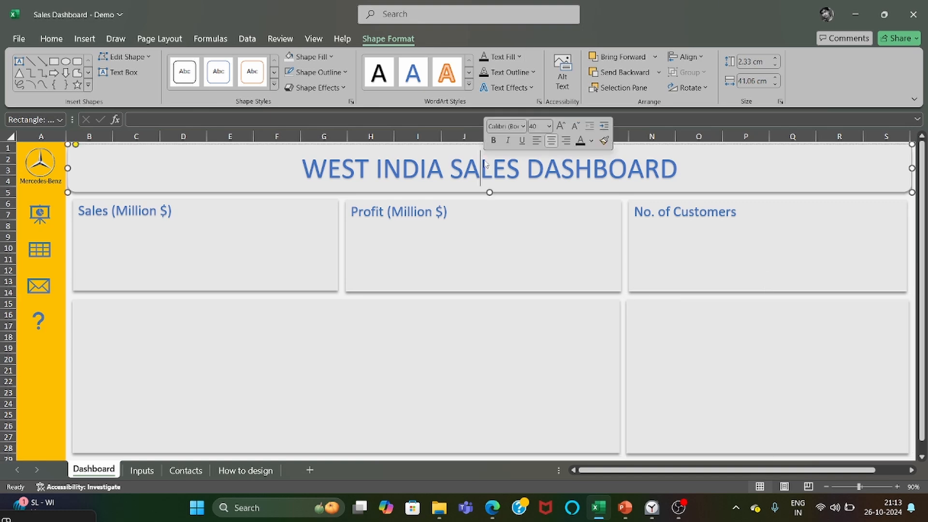
pyautogui.click(469, 84)
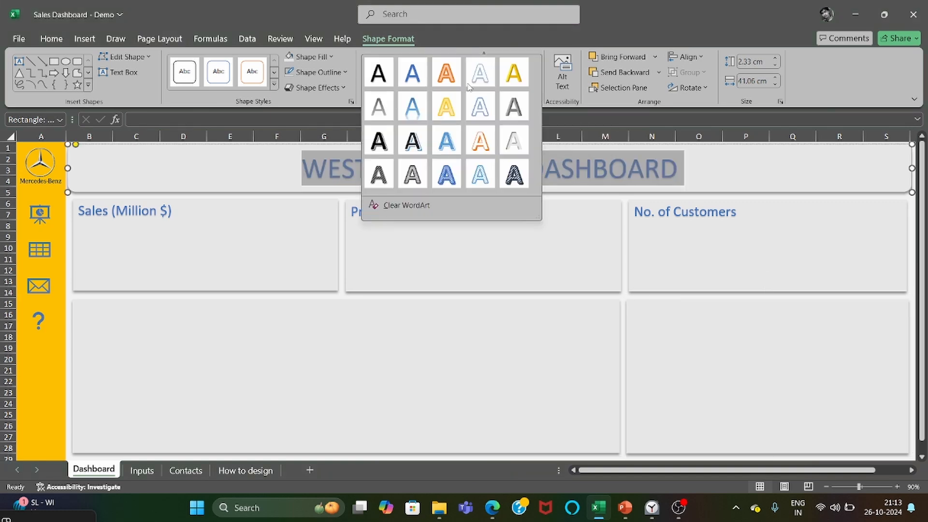
pyautogui.click(446, 152)
# Nudge the wide lower rectangle up slightly and title it "Monthly Sales (Million $)" in blue text.
pyautogui.click(540, 343)
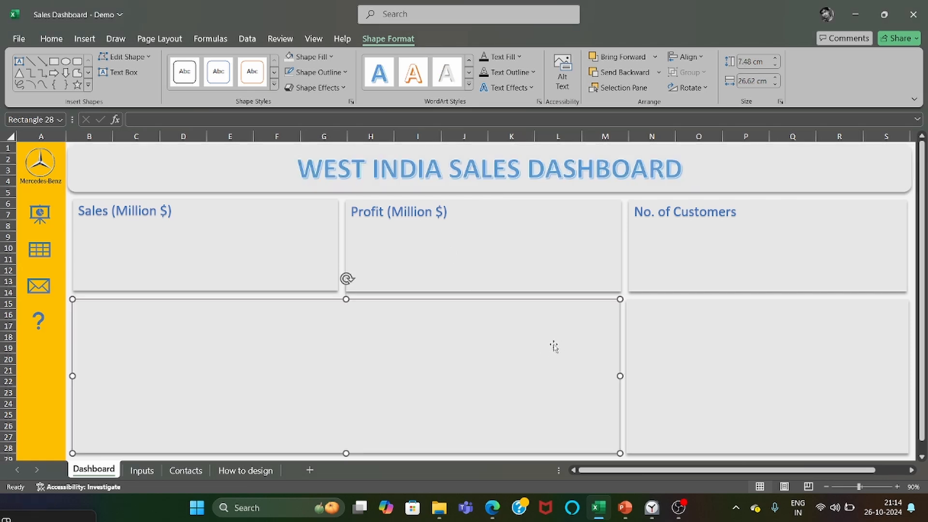
pyautogui.press('Up')
pyautogui.rightClick(520, 370)
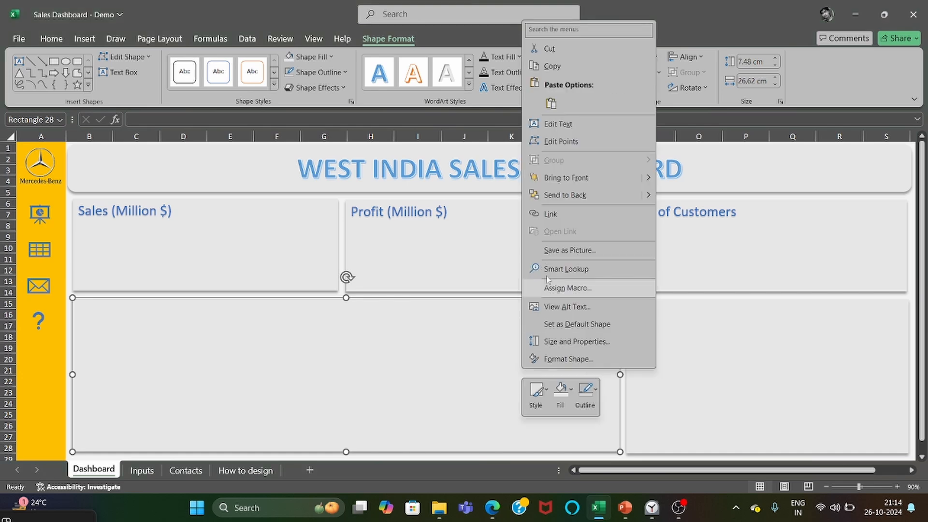
pyautogui.click(569, 127)
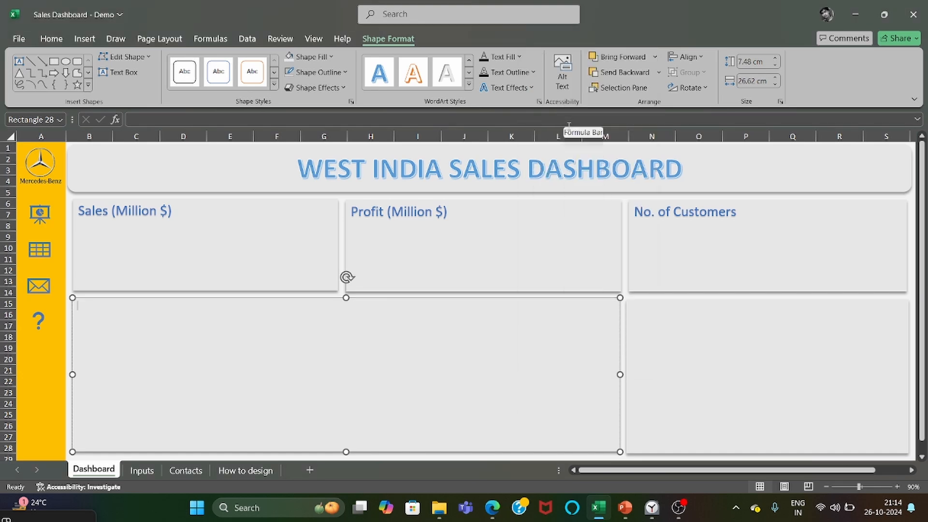
pyautogui.write('Mo')
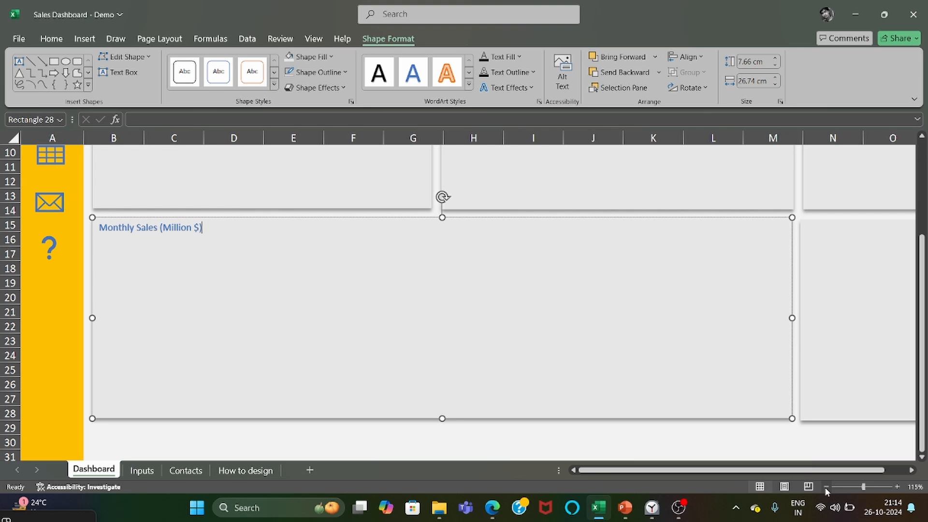
pyautogui.click(825, 487)
pyautogui.click(826, 487)
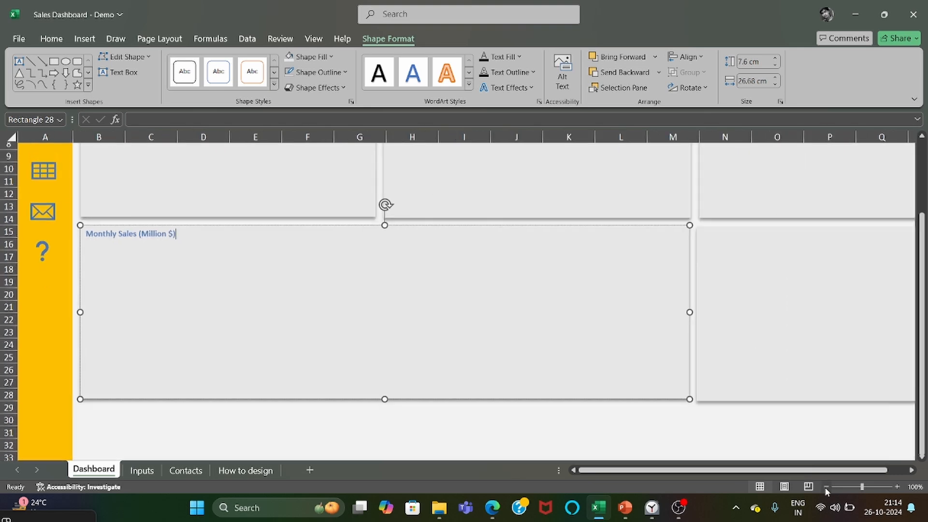
pyautogui.click(826, 487)
# Set the Monthly Sales title to font size 20.
pyautogui.click(203, 322)
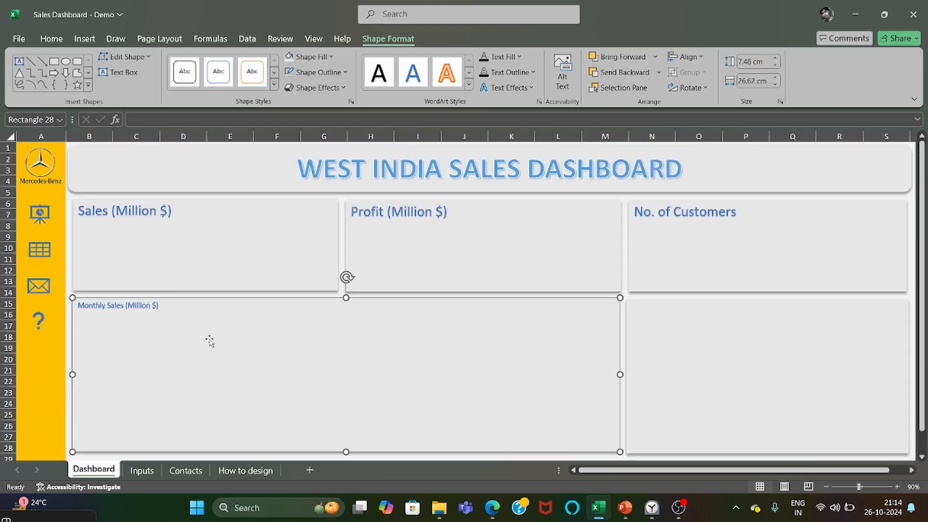
pyautogui.tripleClick(210, 341)
pyautogui.click(52, 39)
pyautogui.click(210, 61)
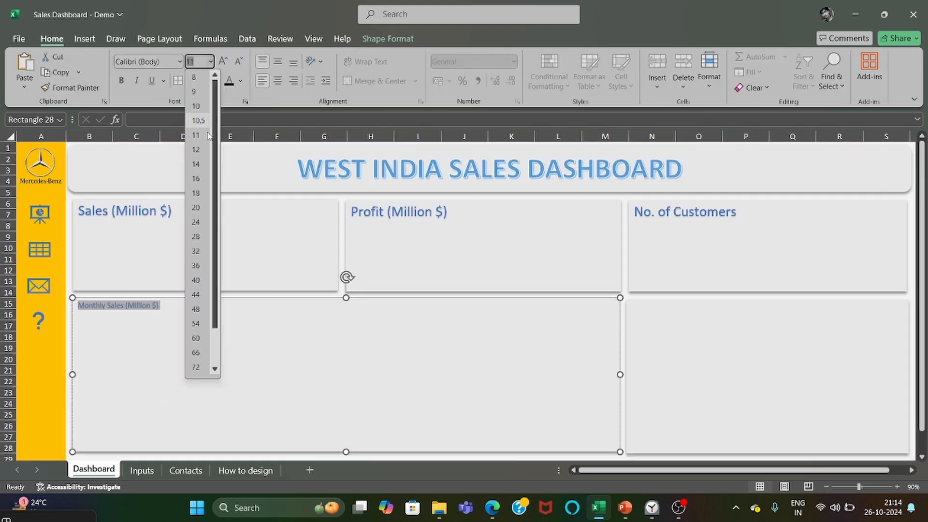
pyautogui.click(197, 207)
# Title the rectangle beneath the No. of Customers card "By Location", matching the blue colour and size of the other card titles.
pyautogui.click(676, 336)
pyautogui.rightClick(674, 336)
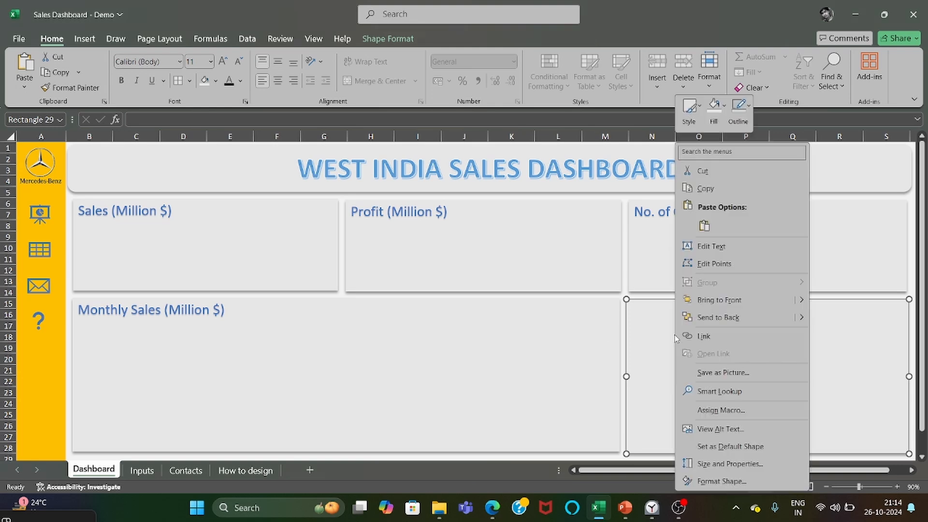
pyautogui.click(710, 247)
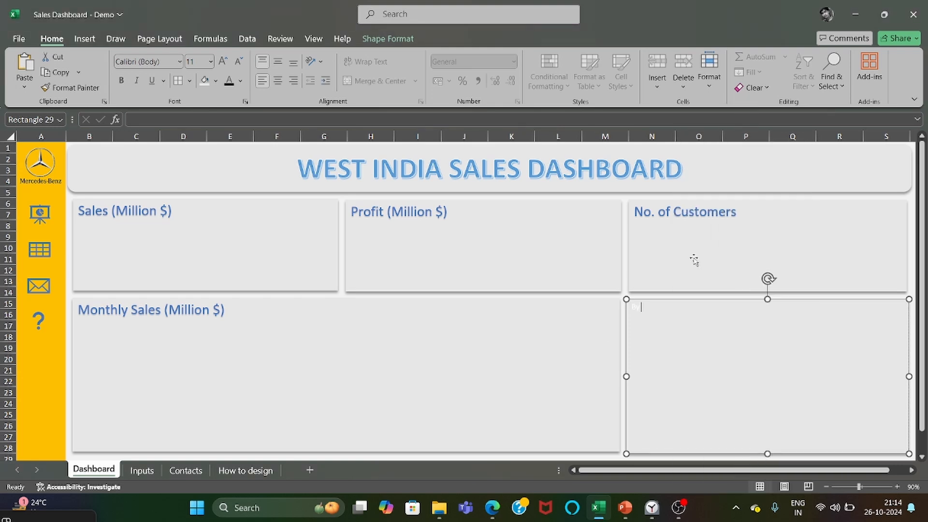
pyautogui.write('By Location')
pyautogui.hotkey('ctrl', 'a')
pyautogui.click(388, 39)
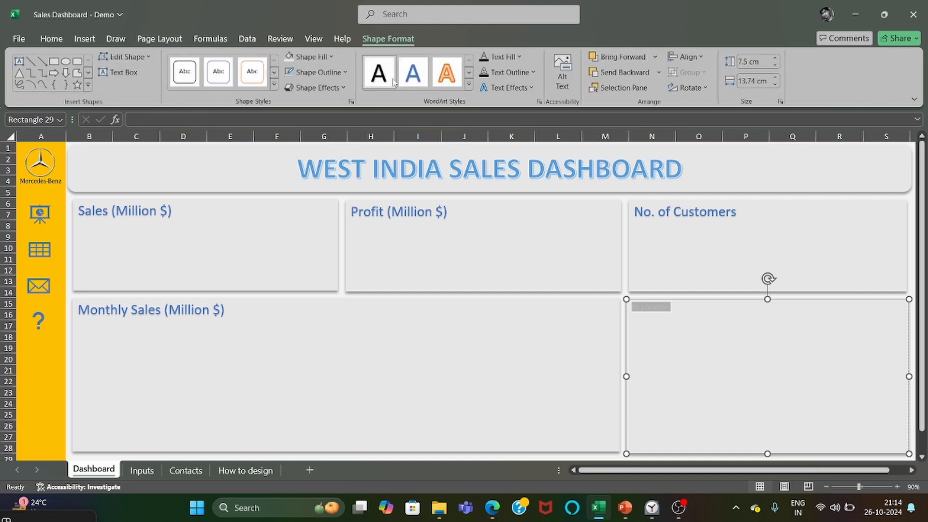
pyautogui.click(51, 39)
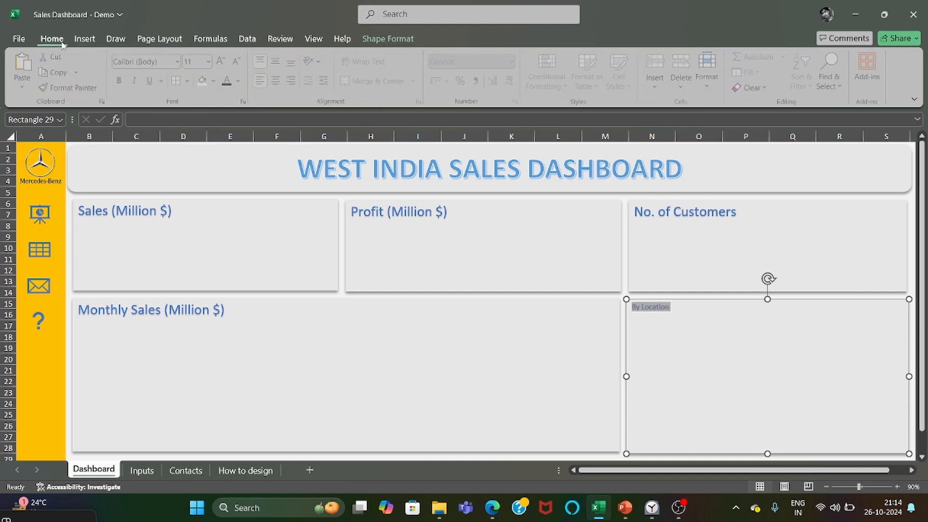
pyautogui.click(211, 61)
pyautogui.click(197, 234)
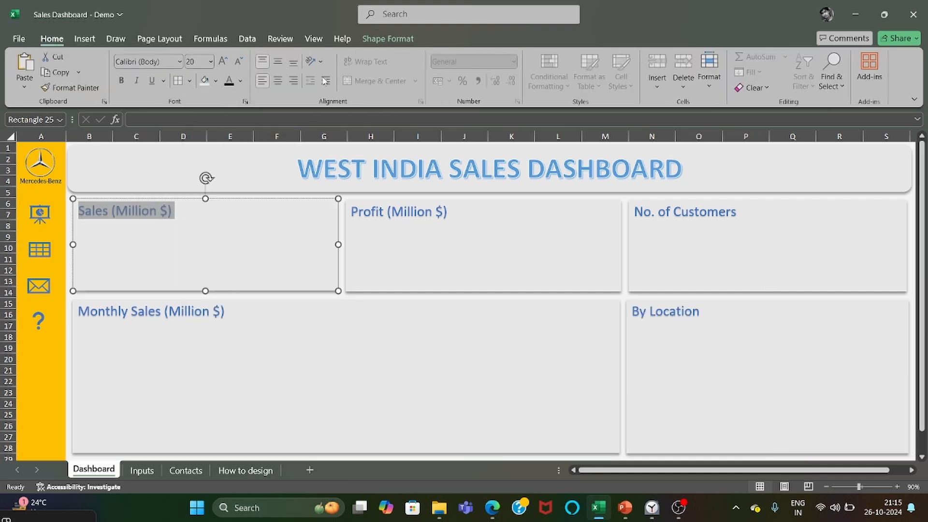
# Apply the black-fill, white-outline, hard-shadow WordArt style to all five card titles, and undo the same change on the header title.
pyautogui.click(389, 39)
pyautogui.click(469, 87)
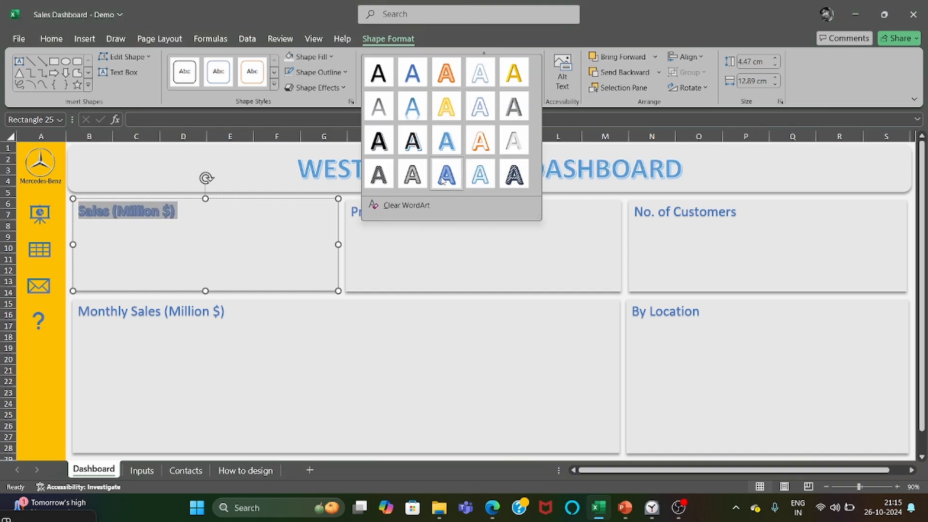
pyautogui.click(378, 141)
pyautogui.click(414, 263)
pyautogui.click(444, 358)
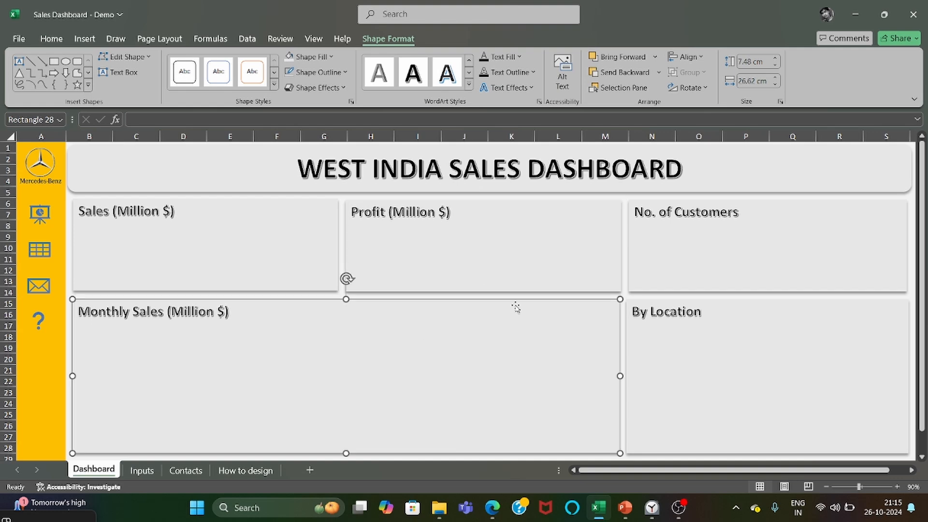
pyautogui.hotkey('ctrl', 'z')
pyautogui.click(458, 329)
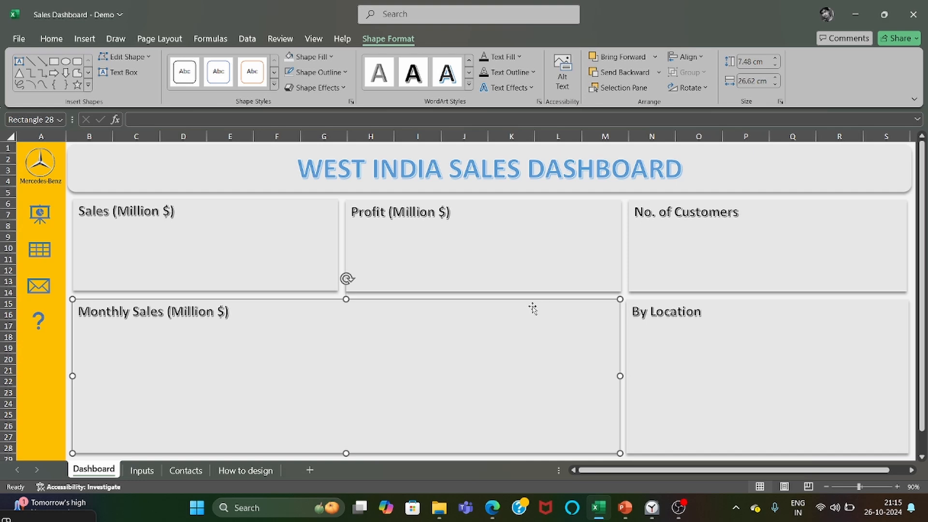
# Review the How to design, Inputs, Dashboard and Contacts sheets.
pyautogui.click(245, 470)
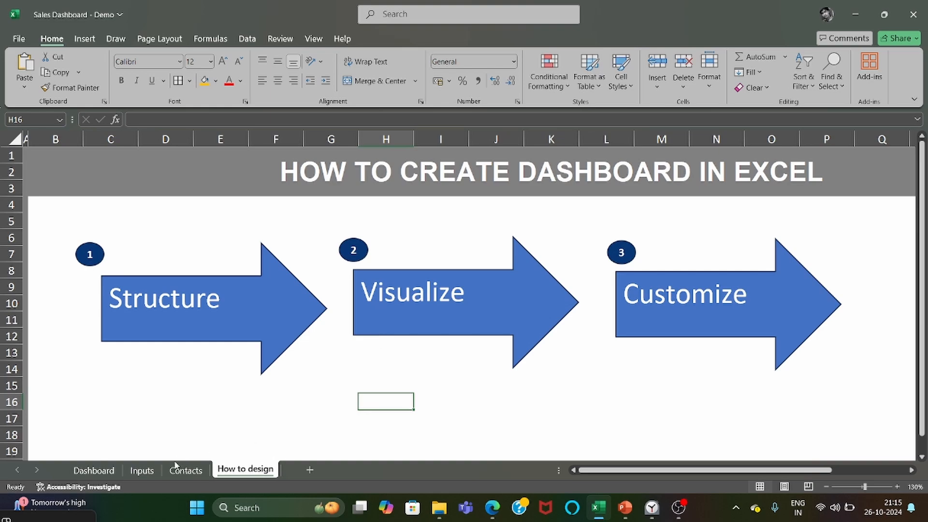
pyautogui.click(141, 470)
pyautogui.click(94, 469)
pyautogui.click(256, 474)
pyautogui.click(183, 470)
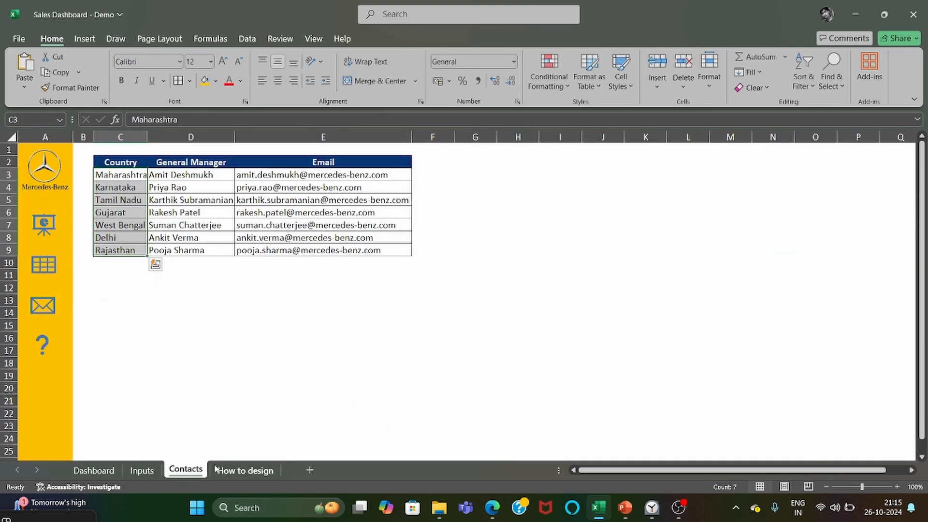
# Insert a doughnut chart of the Sales % Complete and Remainder values on the Inputs sheet, using the style with percentage labels and legend above.
pyautogui.click(142, 470)
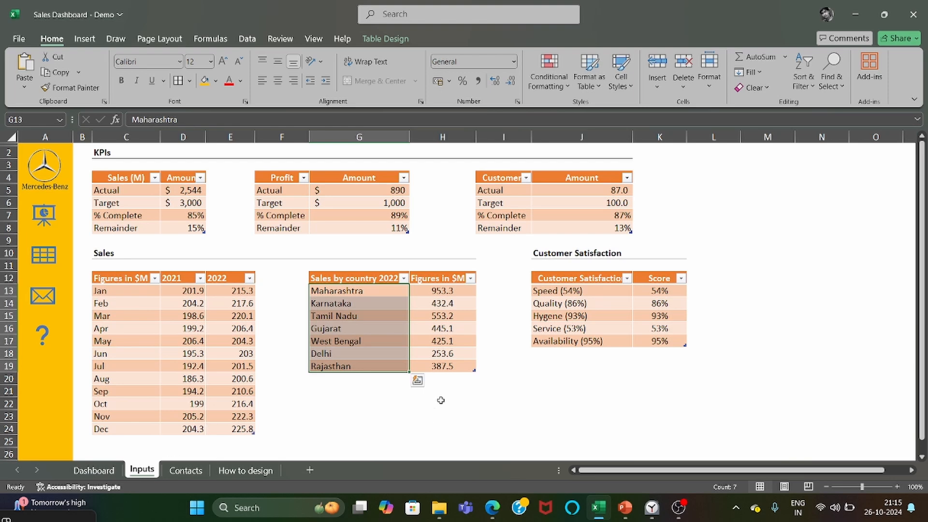
pyautogui.moveTo(137, 216); pyautogui.dragTo(168, 232)
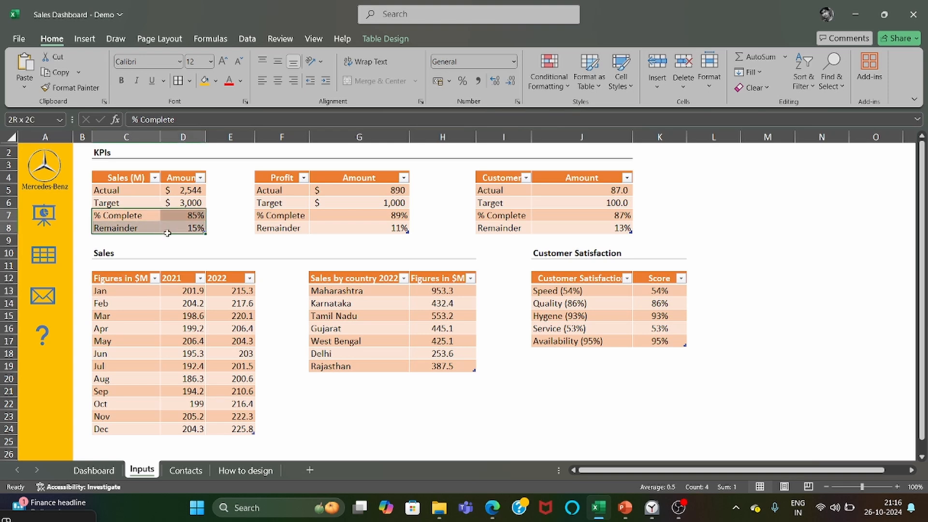
pyautogui.click(251, 252)
pyautogui.click(89, 38)
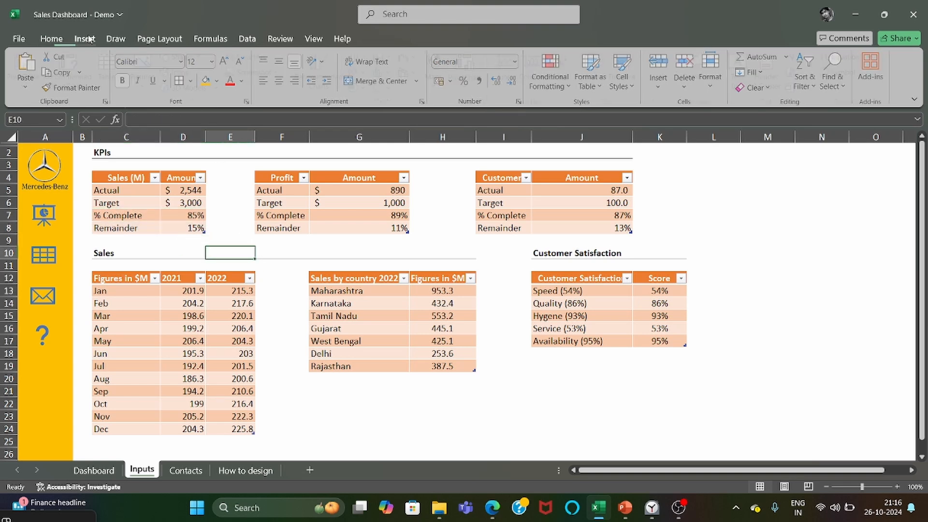
pyautogui.moveTo(122, 213); pyautogui.dragTo(178, 230)
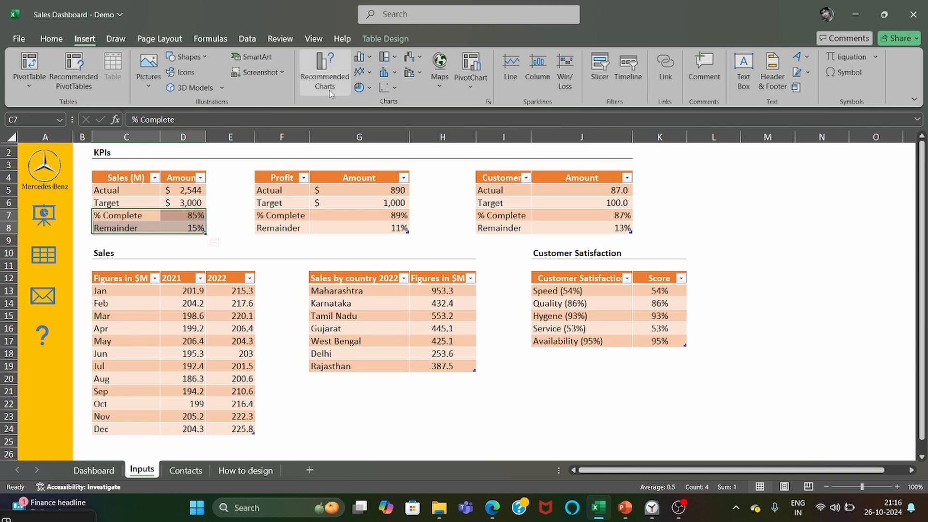
pyautogui.click(360, 88)
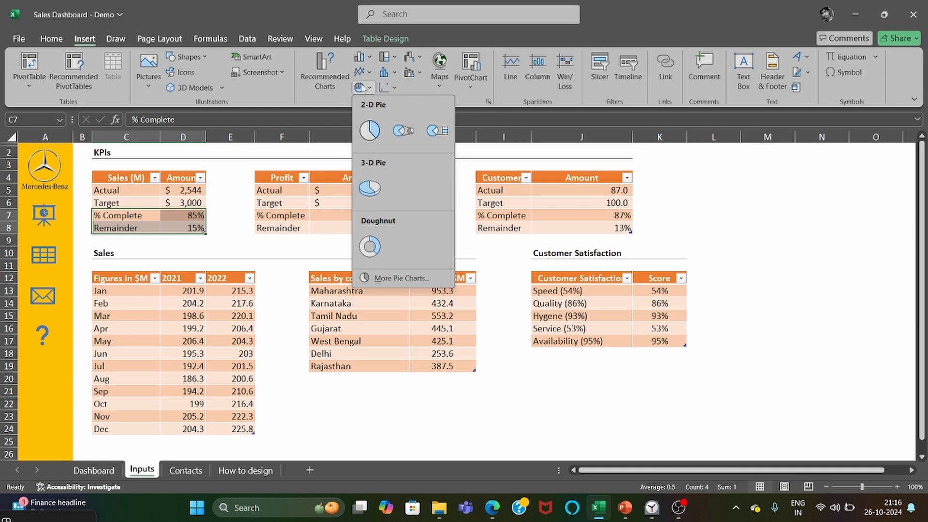
pyautogui.click(370, 246)
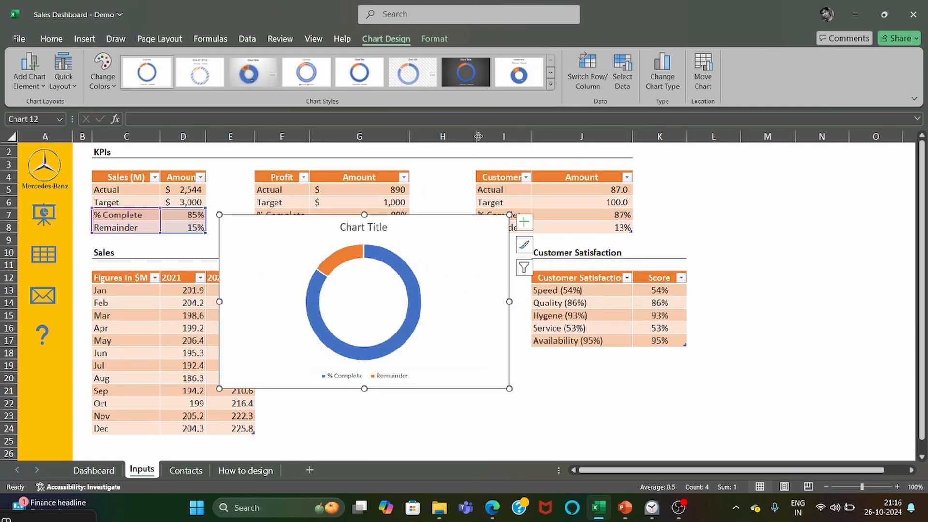
pyautogui.click(519, 76)
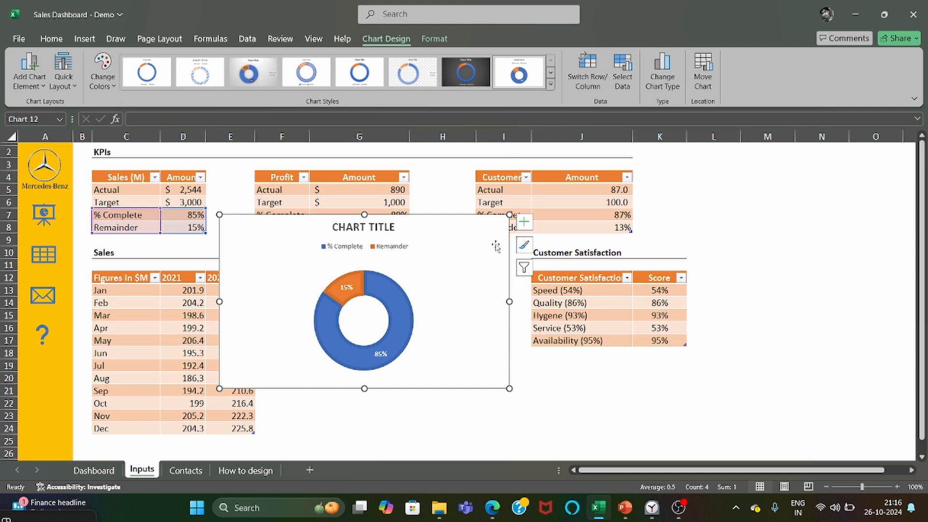
# Enlarge the sales doughnut chart to about 16.4 × 9.1 cm and remove its fill and outline.
pyautogui.moveTo(510, 389); pyautogui.dragTo(594, 422)
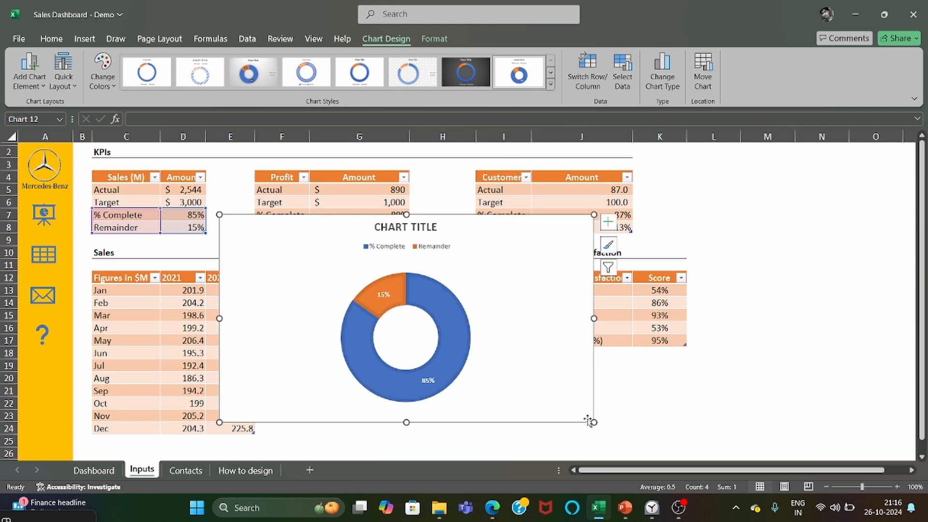
pyautogui.click(433, 38)
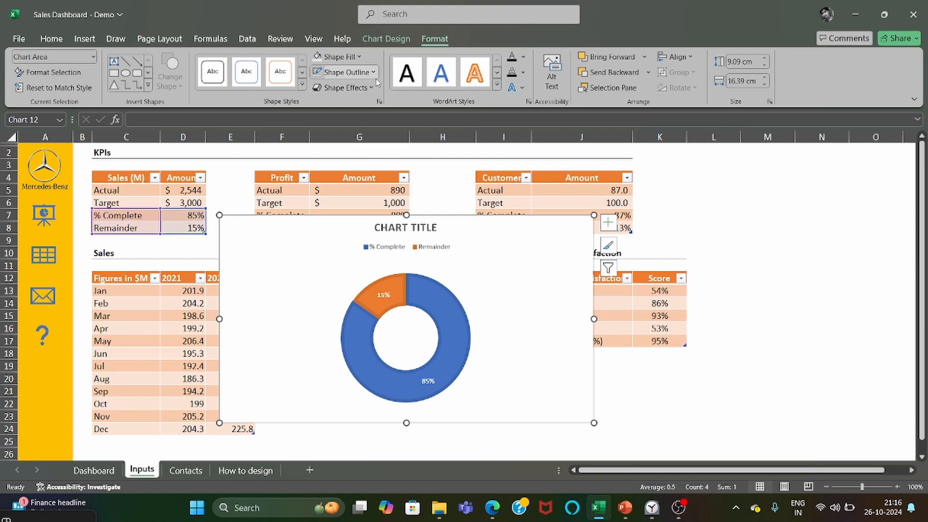
pyautogui.click(339, 57)
pyautogui.click(341, 265)
pyautogui.click(767, 365)
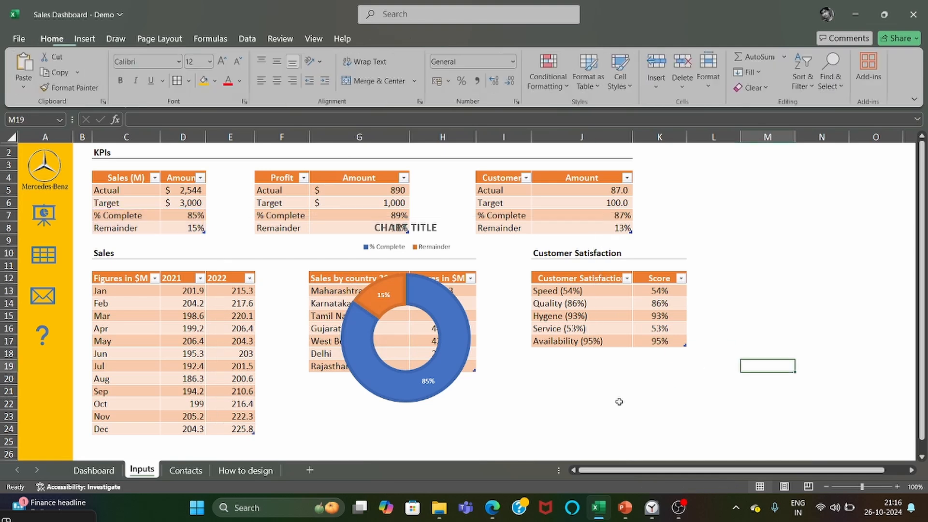
# Move the sales doughnut chart to the empty area right of the Customer Satisfaction table.
pyautogui.click(543, 404)
pyautogui.moveTo(540, 407); pyautogui.dragTo(891, 365)
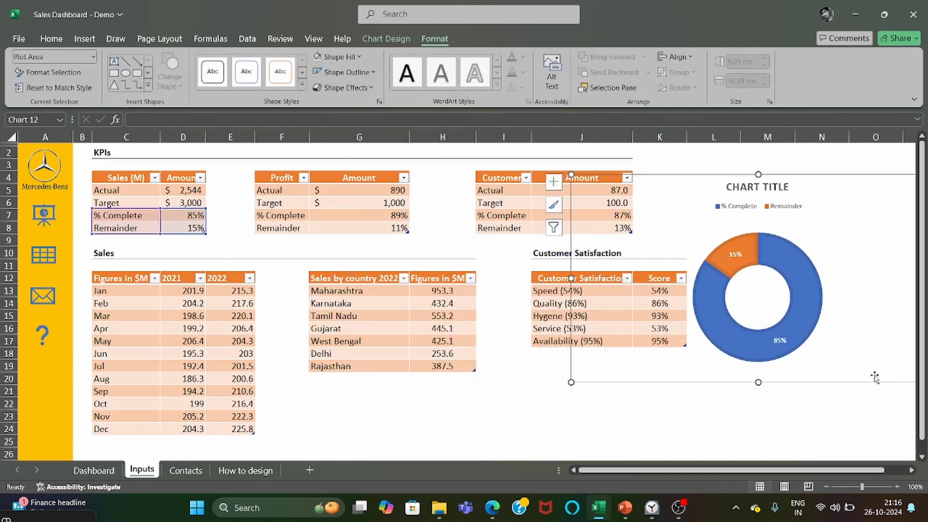
pyautogui.click(875, 390)
# Set the sales chart's doughnut hole size to 70%.
pyautogui.click(753, 354)
pyautogui.click(754, 355)
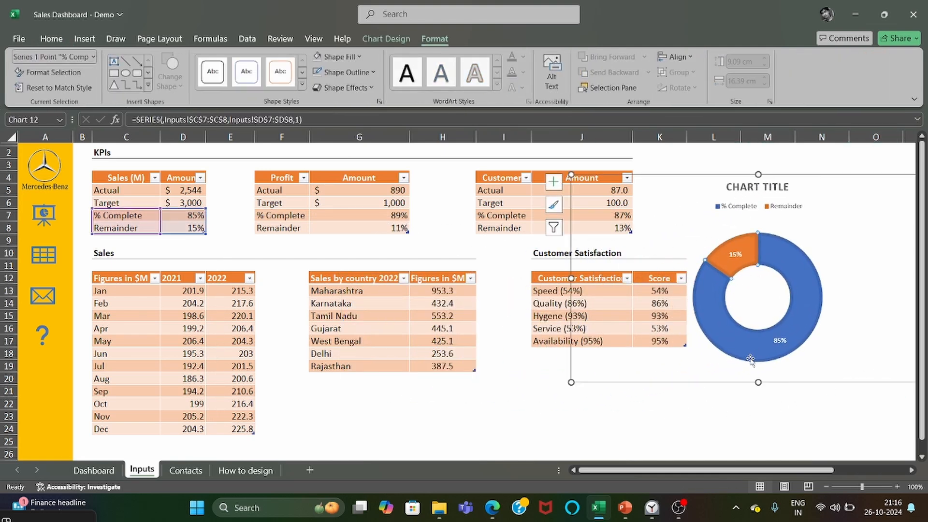
pyautogui.rightClick(753, 359)
pyautogui.click(785, 348)
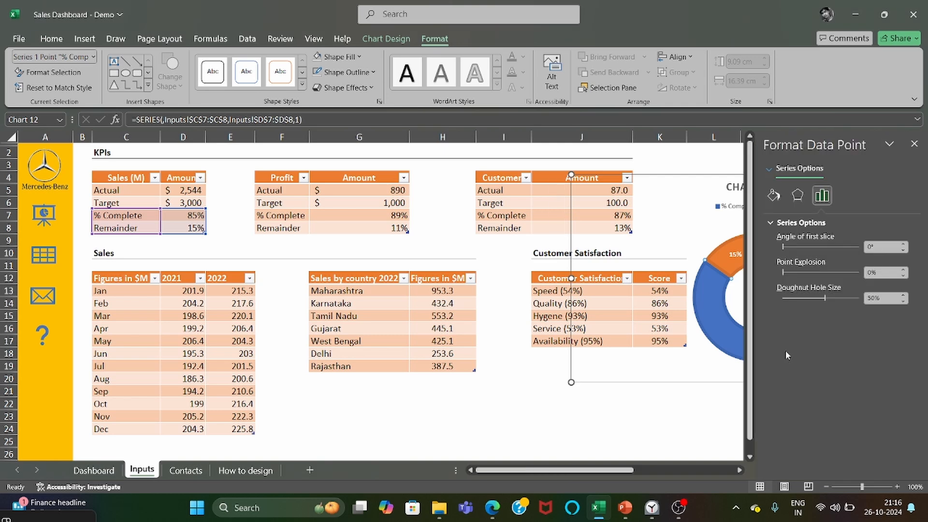
pyautogui.moveTo(824, 297)
pyautogui.mouseDown()
pyautogui.moveTo(837, 298)
pyautogui.moveTo(827, 299)
pyautogui.mouseUp()
pyautogui.click(876, 298)
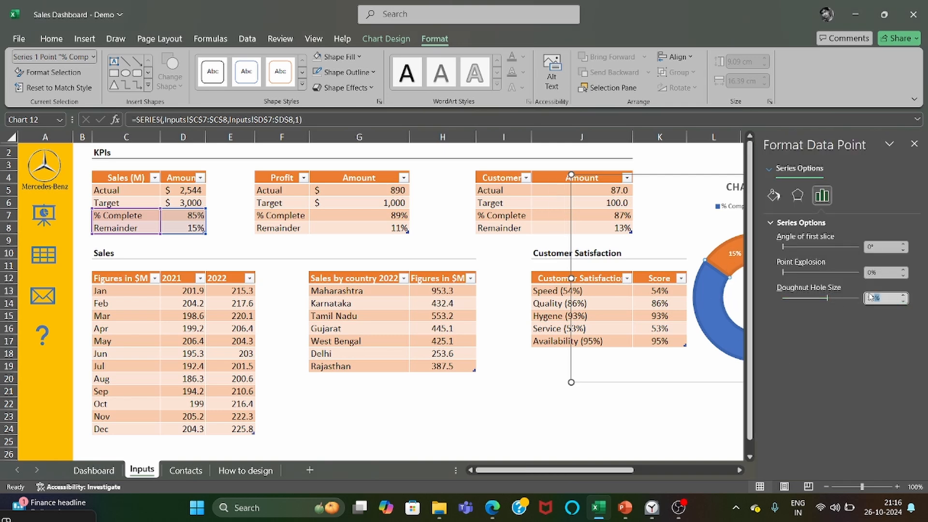
pyautogui.press('BackSpace')
pyautogui.write('70')
pyautogui.press('Return')
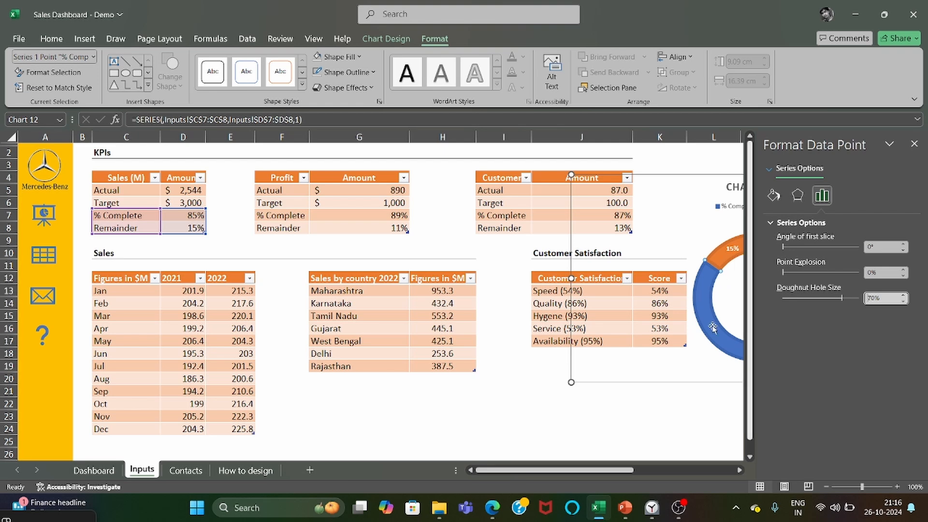
# Set the sales chart's doughnut hole size to 40% and close the formatting pane.
pyautogui.moveTo(842, 298); pyautogui.dragTo(827, 303)
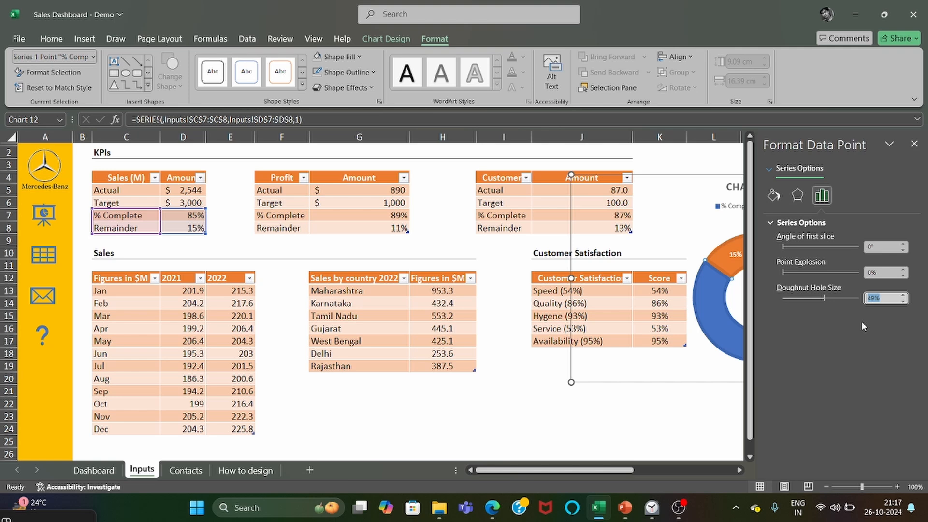
pyautogui.write('40')
pyautogui.press('Return')
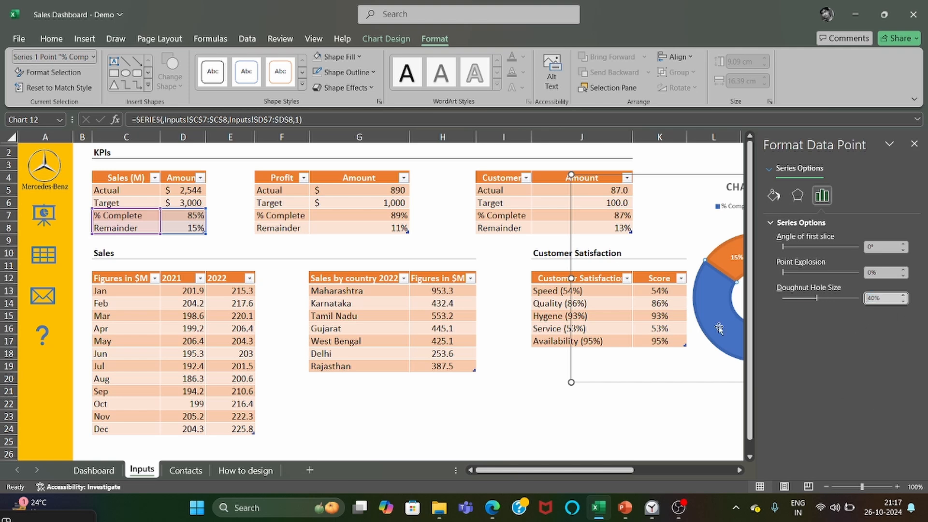
pyautogui.click(914, 144)
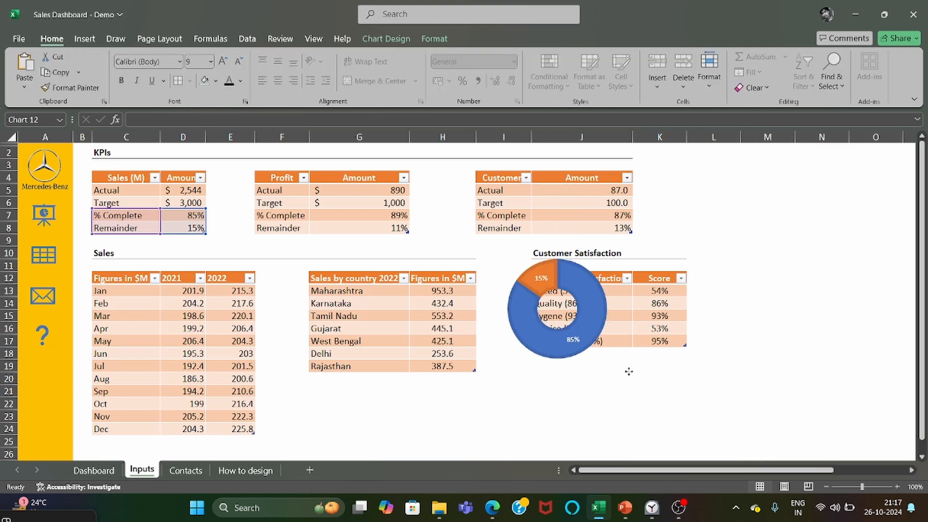
# Remove the sales chart's title and legend, and shrink the chart to fit right of the Customer KPI table.
pyautogui.moveTo(629, 371); pyautogui.dragTo(825, 272)
pyautogui.click(821, 403)
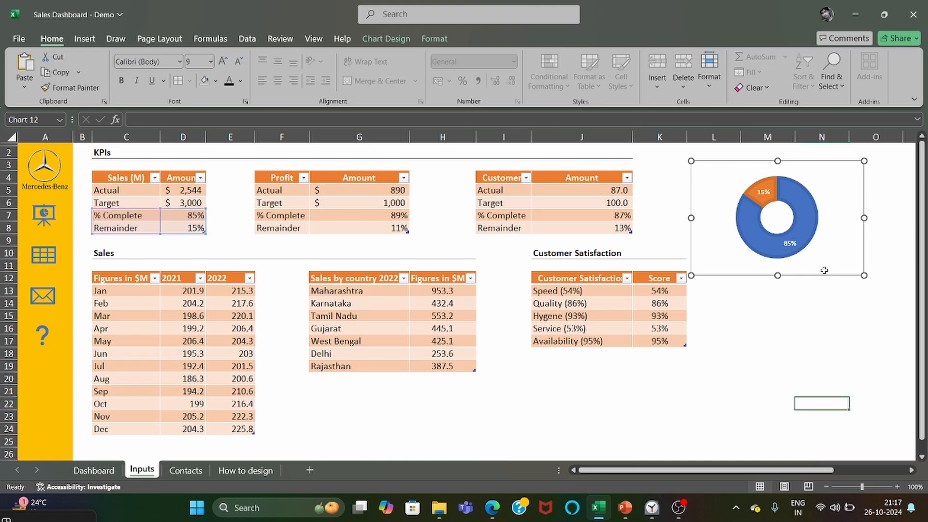
# Move the sales doughnut chart to the Dashboard sheet and place it in the right half of the Sales (Million $) card.
pyautogui.click(94, 469)
pyautogui.click(201, 264)
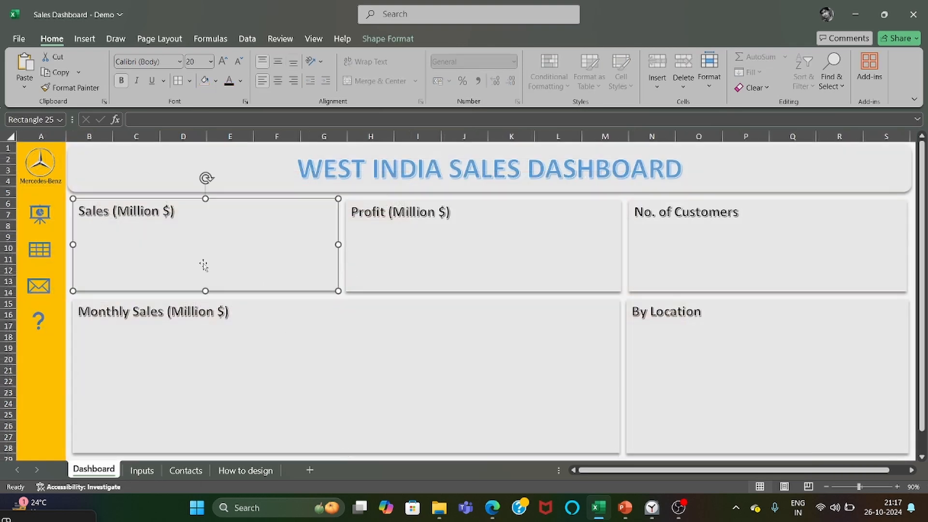
pyautogui.hotkey('ctrl', 'v')
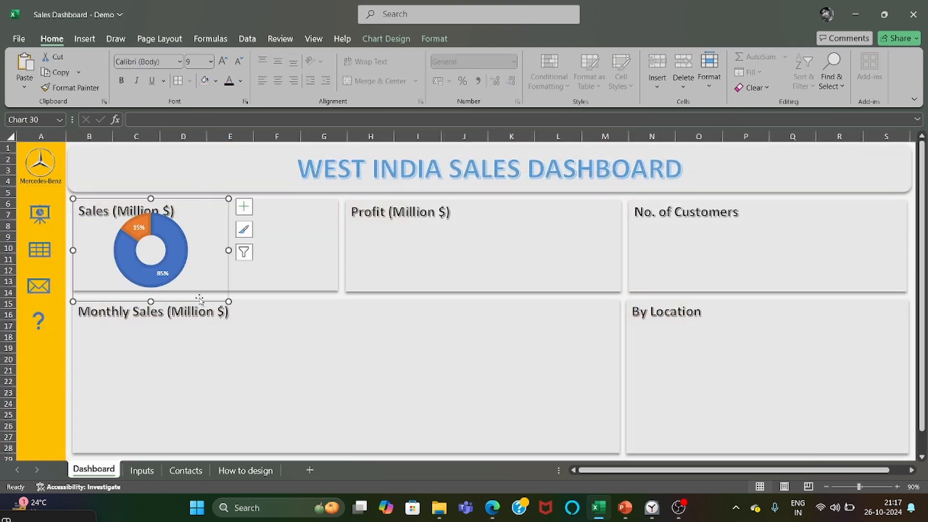
pyautogui.moveTo(200, 302); pyautogui.dragTo(332, 298)
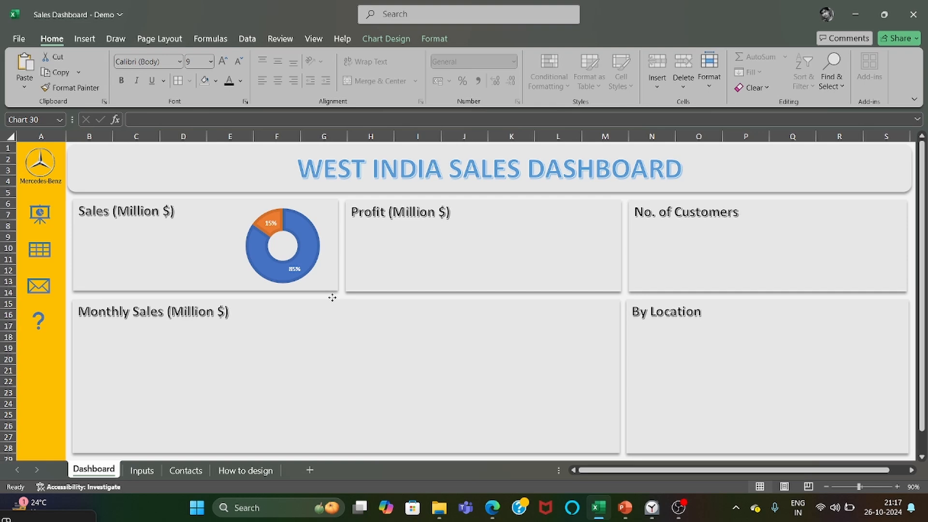
# Widen the doughnut hole of the chart in the Dashboard's Sales (Million $) card.
pyautogui.rightClick(304, 269)
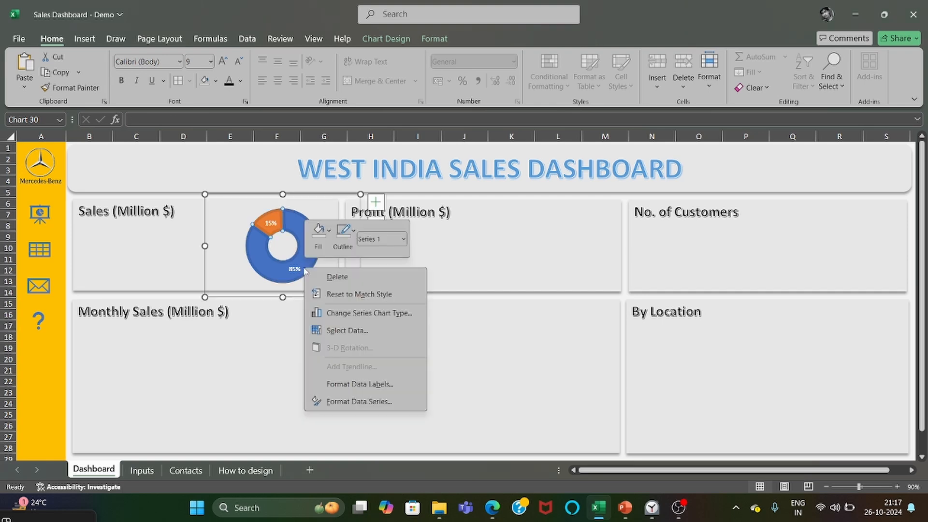
pyautogui.click(338, 402)
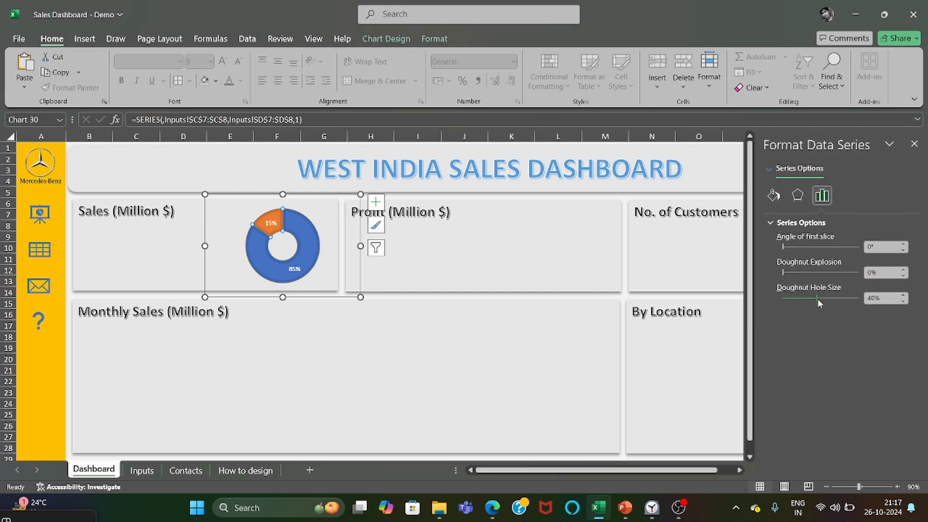
pyautogui.moveTo(817, 298); pyautogui.dragTo(833, 301)
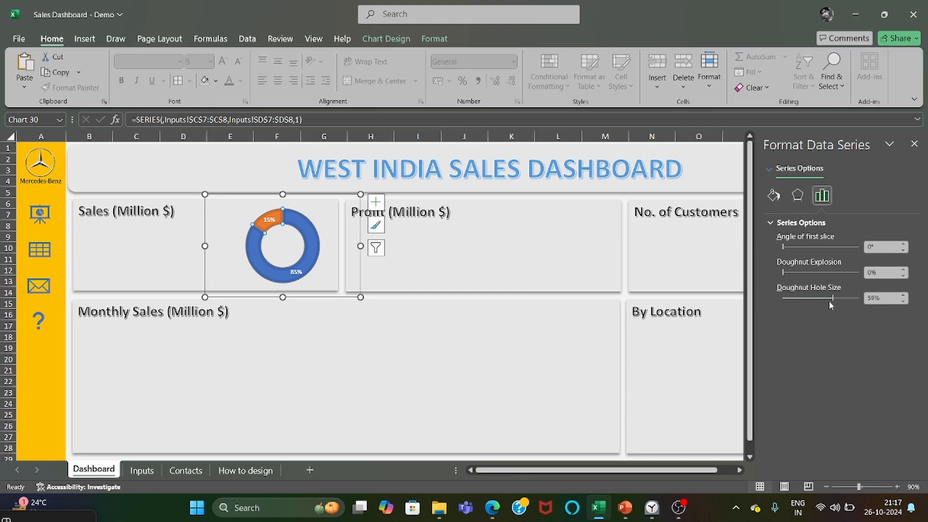
pyautogui.click(828, 299)
pyautogui.click(822, 300)
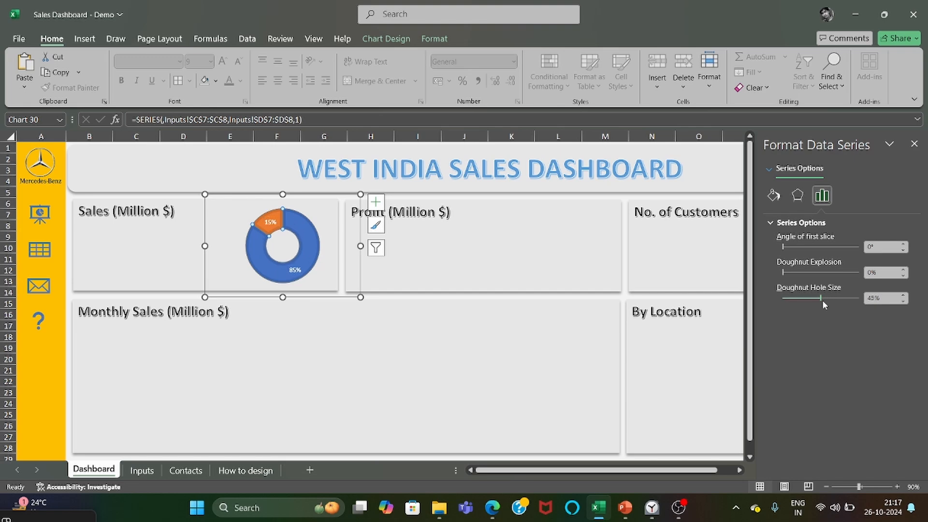
pyautogui.click(873, 298)
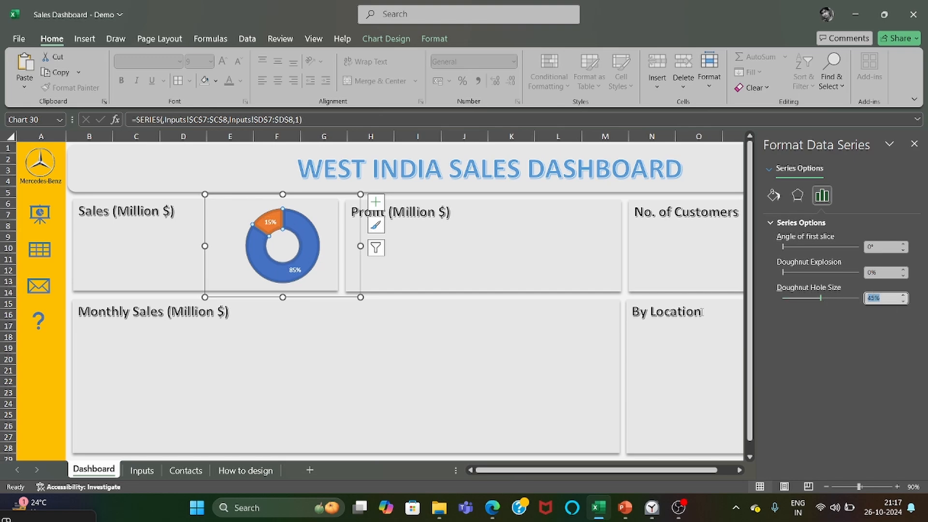
pyautogui.press('Return')
pyautogui.click(362, 365)
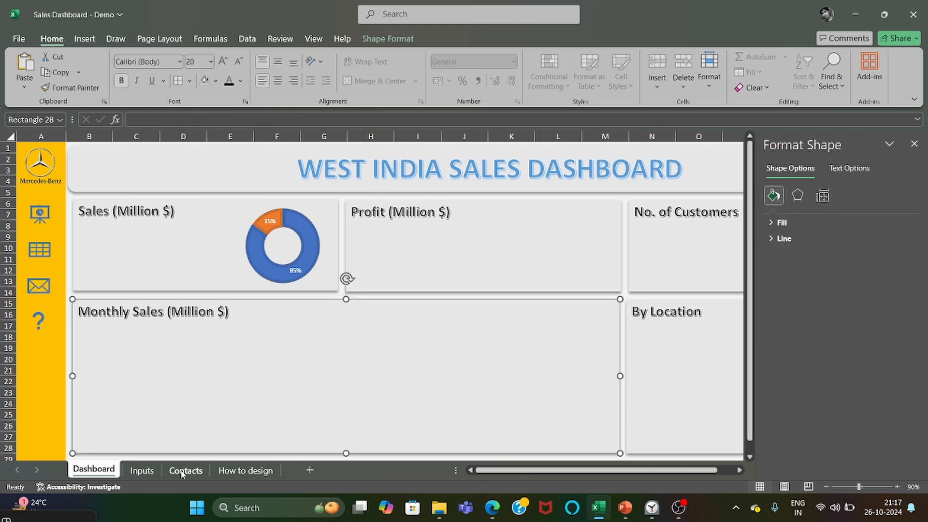
# Insert a doughnut chart of the Profit % Complete and Remainder values on the Inputs sheet, in the same style as the sales chart.
pyautogui.click(142, 471)
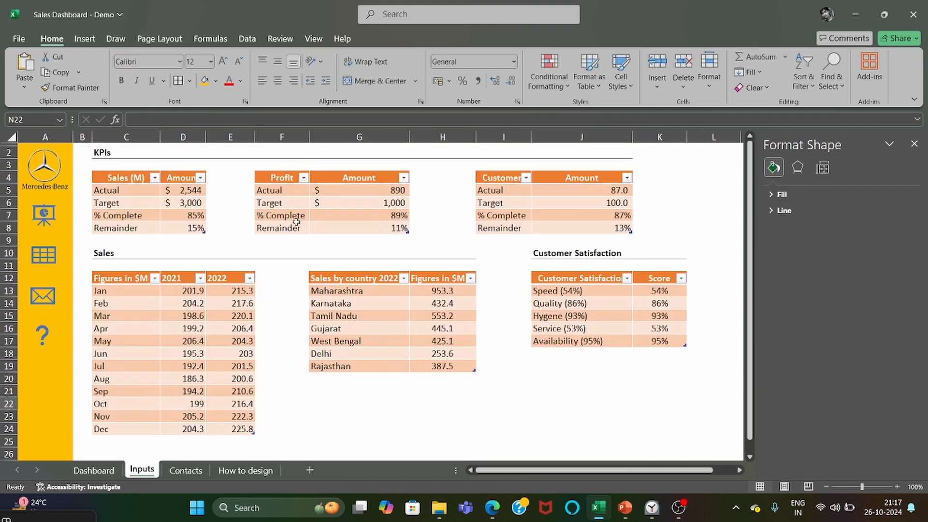
pyautogui.moveTo(297, 221); pyautogui.dragTo(380, 235)
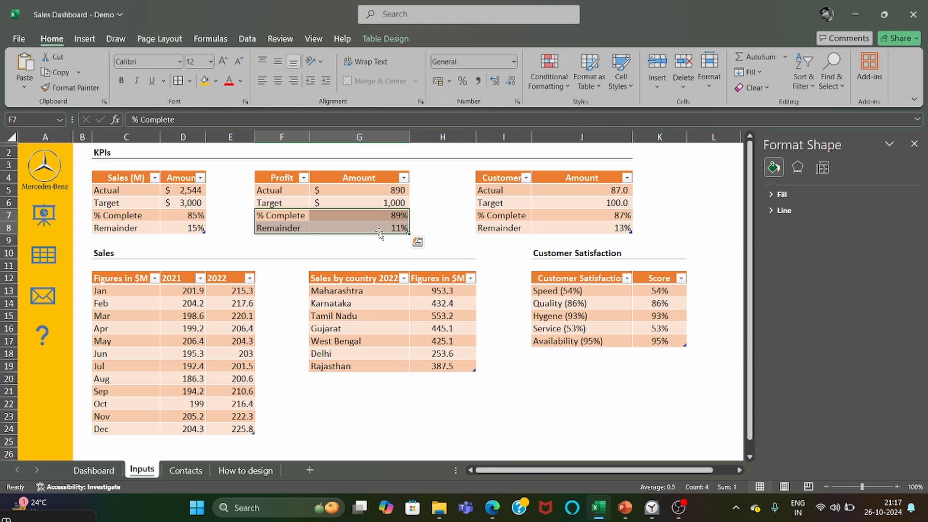
pyautogui.click(85, 38)
pyautogui.click(358, 88)
pyautogui.click(366, 245)
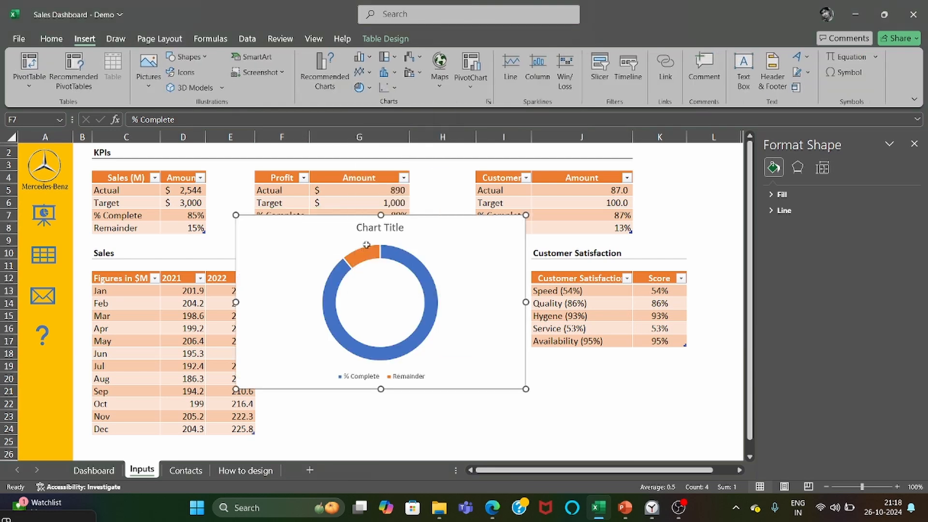
pyautogui.click(380, 228)
pyautogui.click(518, 72)
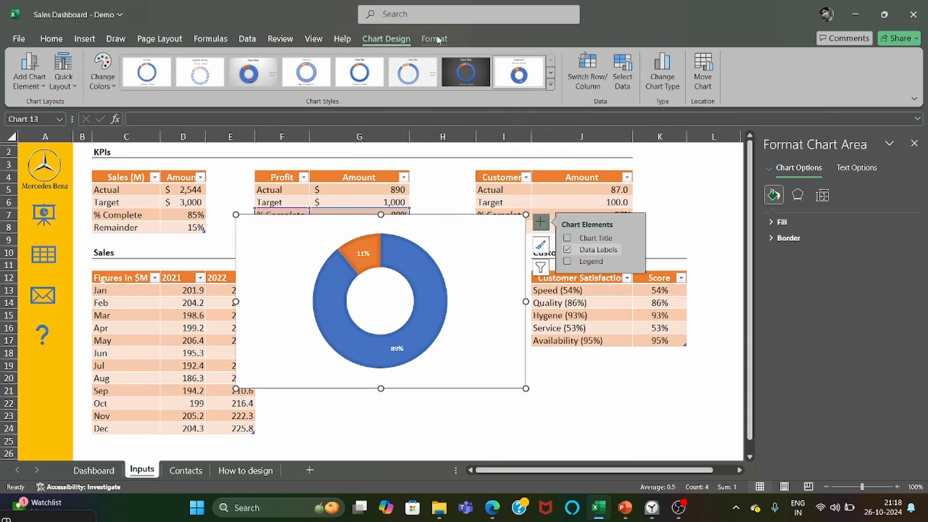
# Remove the profit doughnut chart's title and legend, and set the chart area to no fill.
pyautogui.click(434, 38)
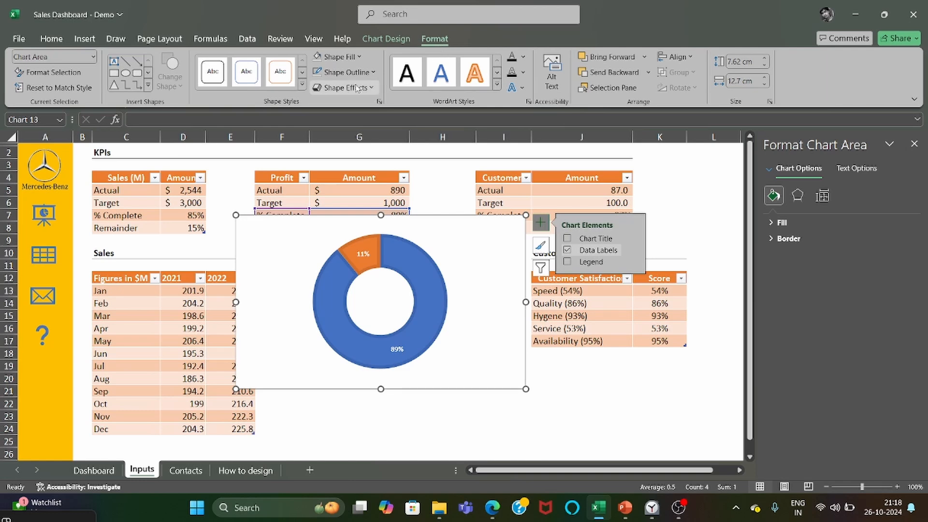
pyautogui.click(339, 56)
pyautogui.click(338, 252)
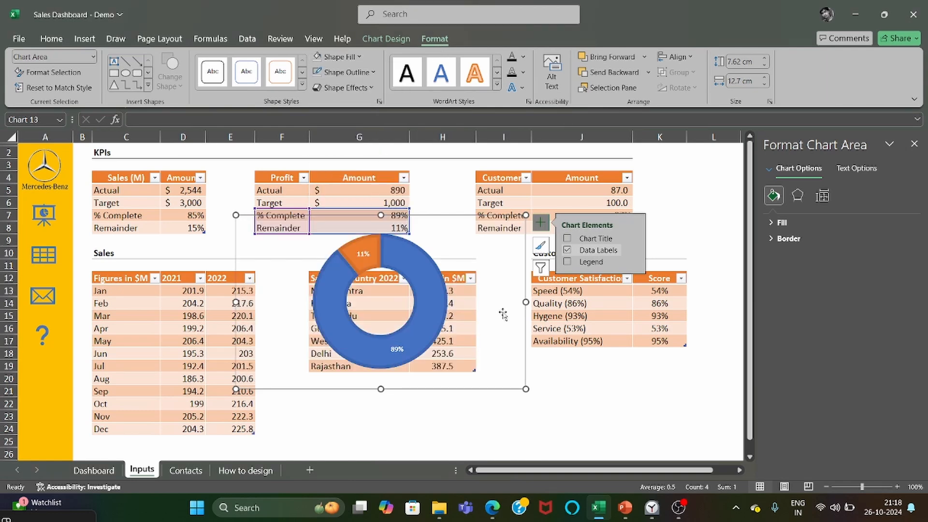
# Set the profit doughnut chart's hole size to 50%.
pyautogui.click(440, 324)
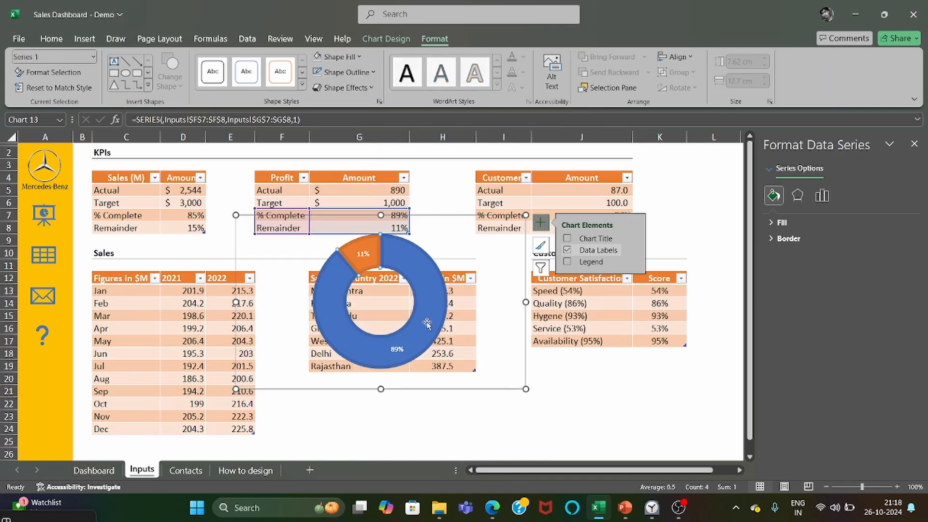
pyautogui.rightClick(427, 324)
pyautogui.click(483, 456)
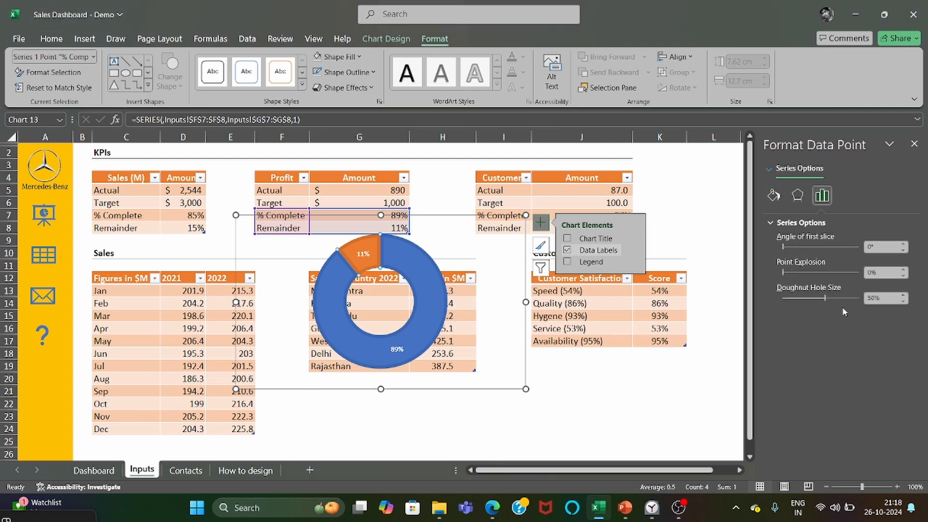
pyautogui.moveTo(887, 300); pyautogui.dragTo(840, 293)
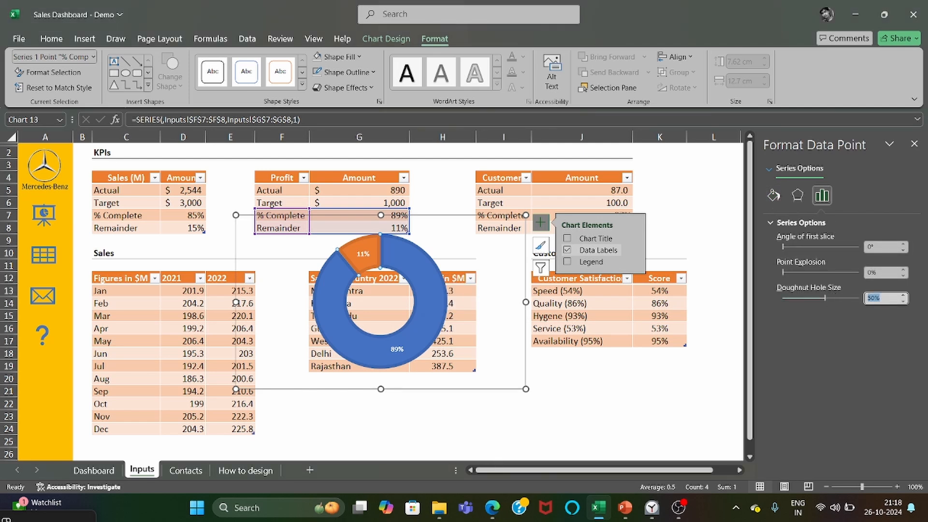
pyautogui.write('50')
pyautogui.press('Return')
pyautogui.click(913, 144)
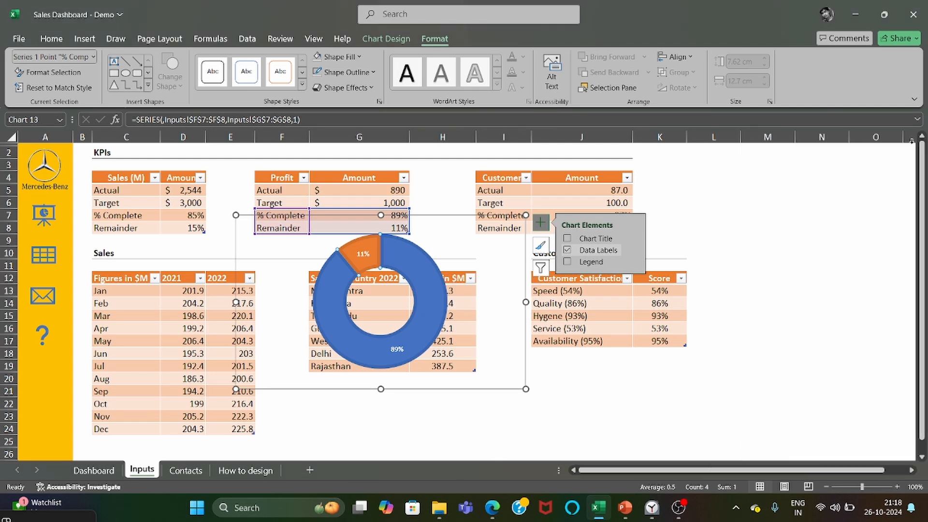
# Move the profit doughnut chart from the Inputs sheet into the Profit (Million $) card on the Dashboard sheet.
pyautogui.click(502, 375)
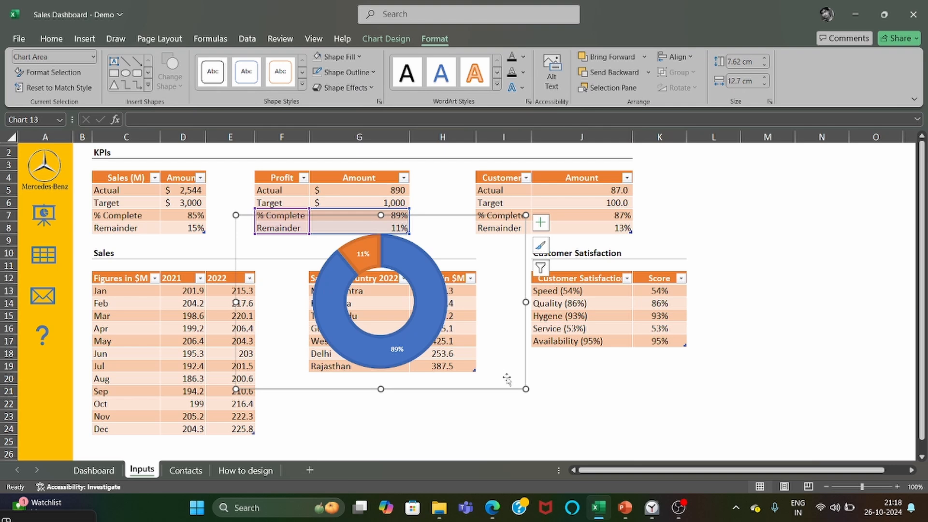
pyautogui.hotkey('ctrl', 'x')
pyautogui.click(93, 469)
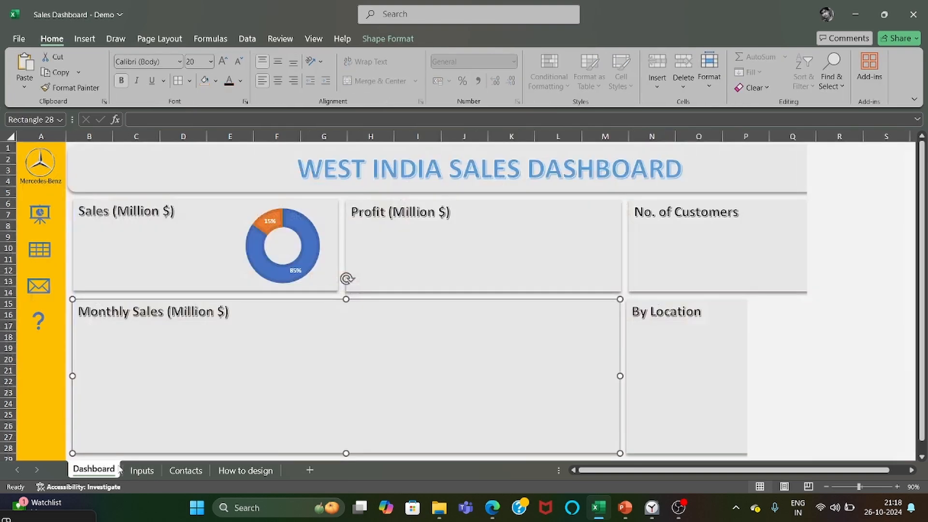
pyautogui.click(492, 261)
pyautogui.hotkey('ctrl', 'v')
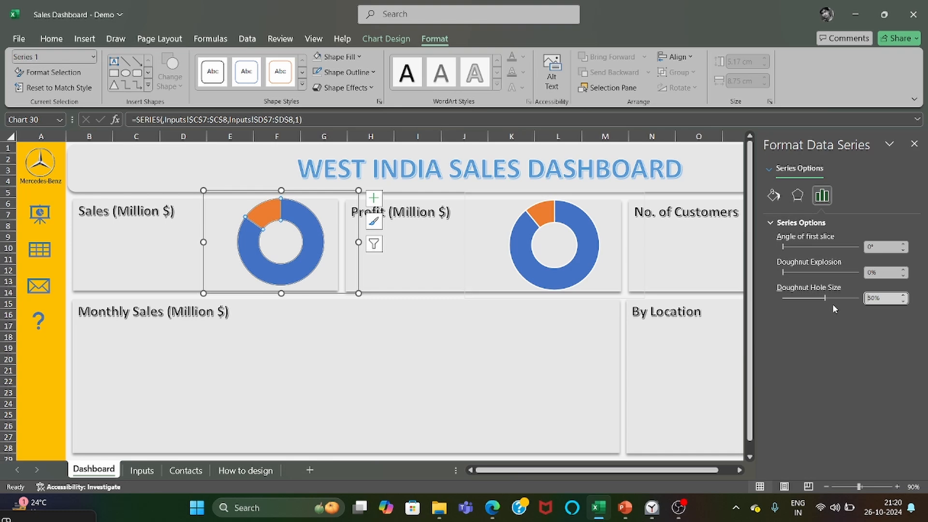
pyautogui.click(547, 317)
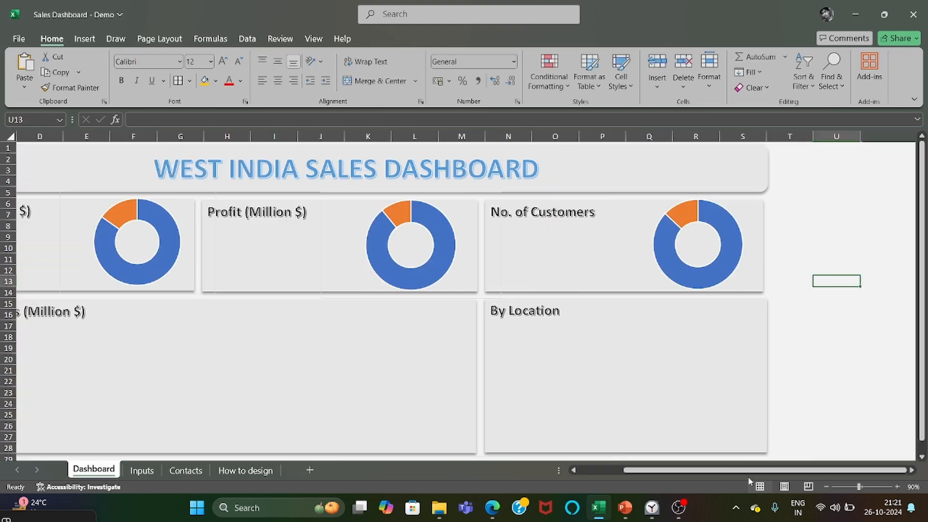
# Insert a Line with Markers chart of the monthly 2021 and 2022 figures on the Inputs sheet and enlarge it.
pyautogui.moveTo(748, 471); pyautogui.dragTo(547, 453)
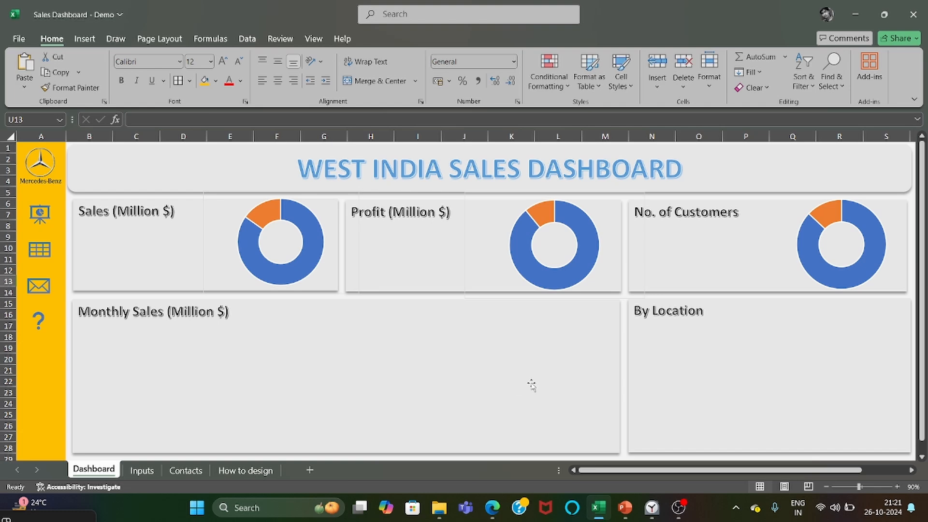
pyautogui.click(141, 470)
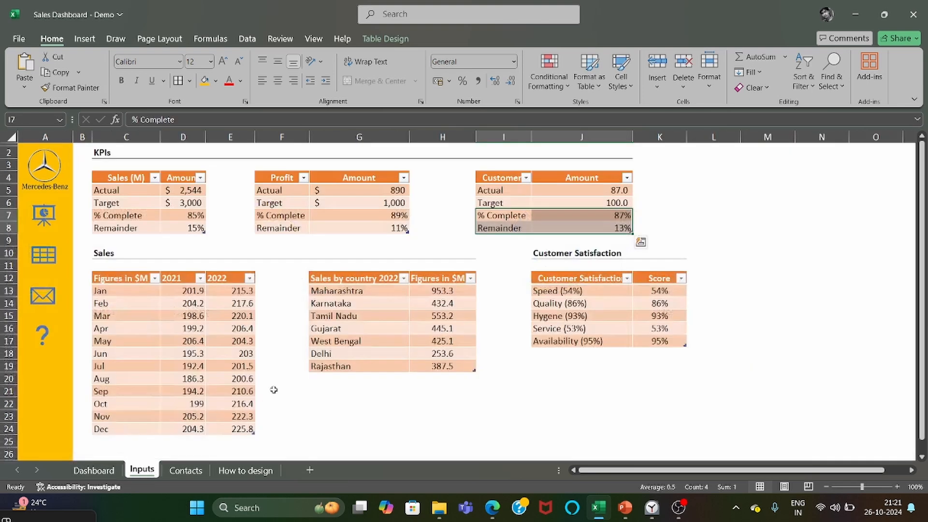
pyautogui.moveTo(129, 281); pyautogui.dragTo(244, 429)
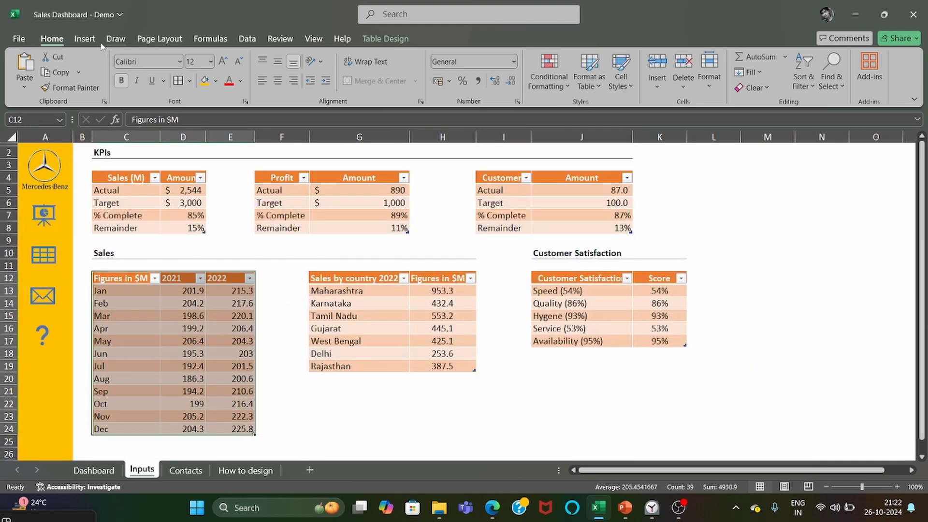
pyautogui.click(84, 39)
pyautogui.click(360, 72)
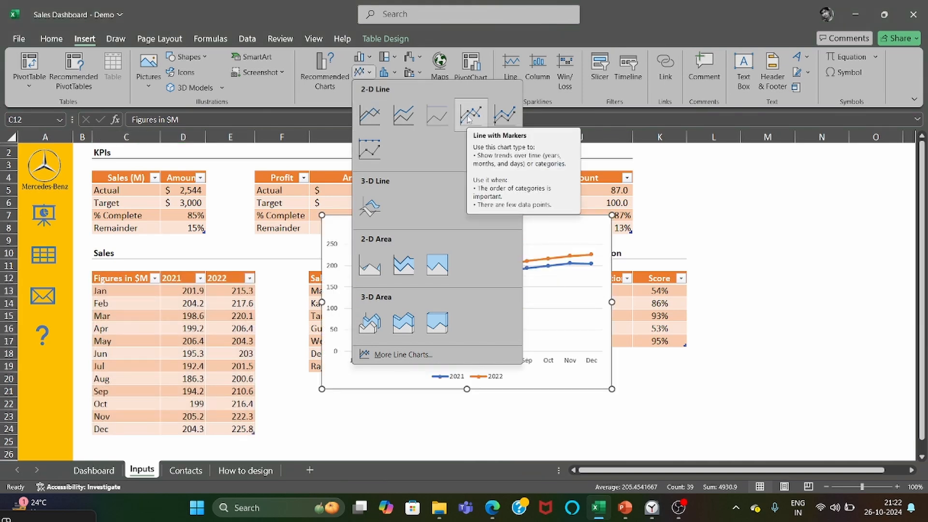
pyautogui.click(468, 116)
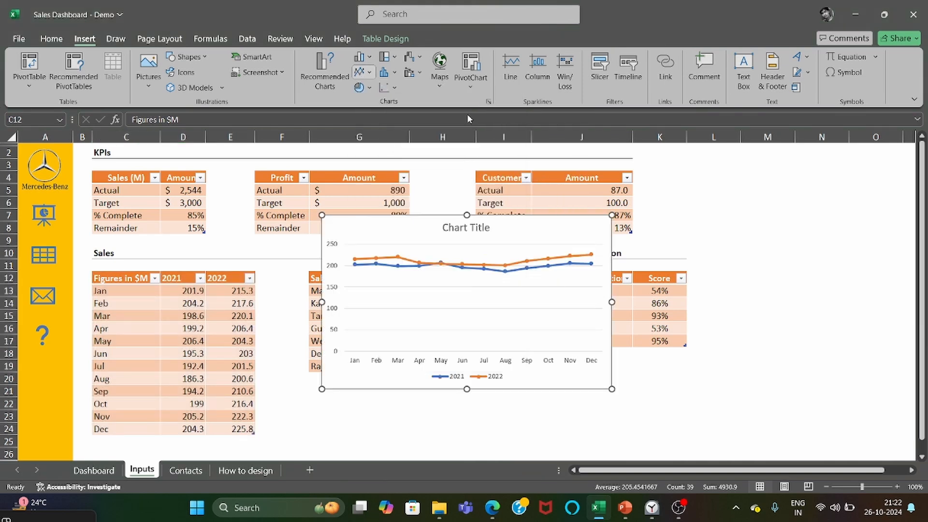
pyautogui.moveTo(611, 389); pyautogui.dragTo(806, 431)
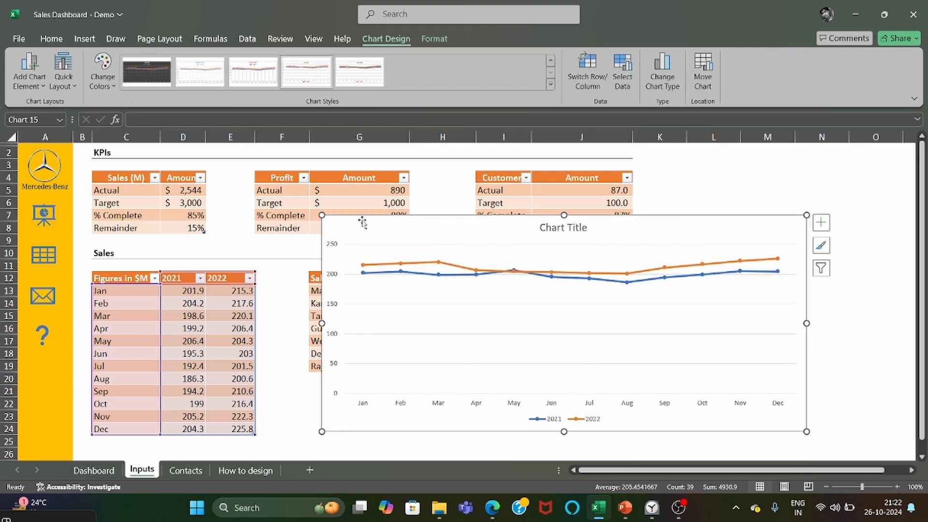
# Remove the chart title and the axes from the monthly sales line chart, leaving axis titles off.
pyautogui.click(546, 231)
pyautogui.click(826, 227)
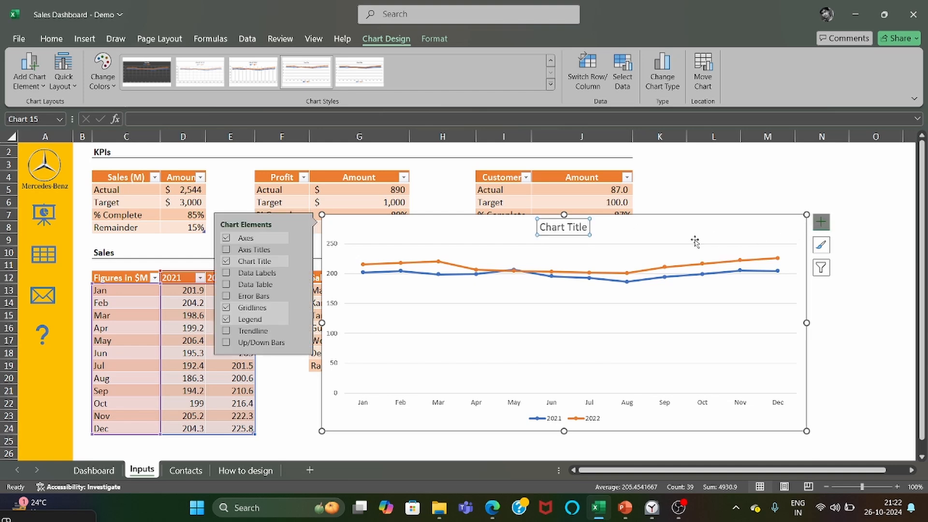
pyautogui.click(227, 261)
pyautogui.click(226, 250)
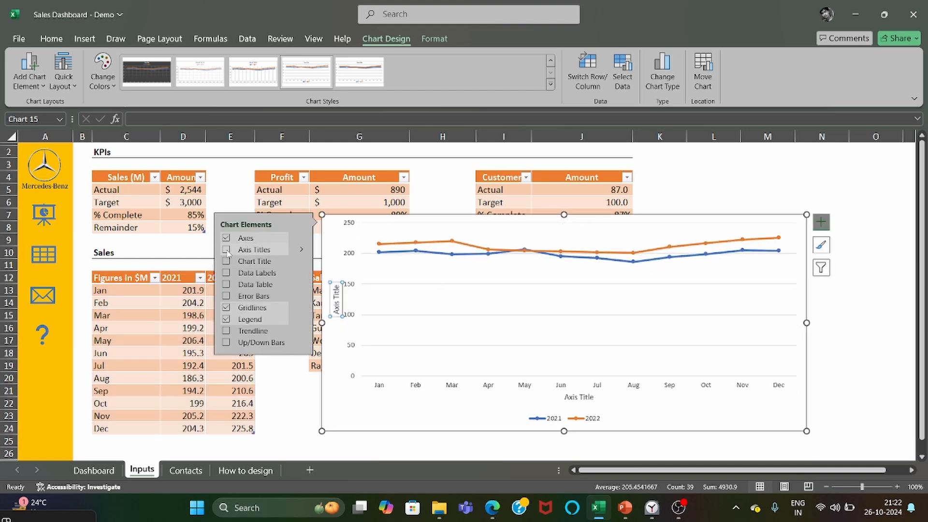
pyautogui.click(226, 238)
pyautogui.click(226, 250)
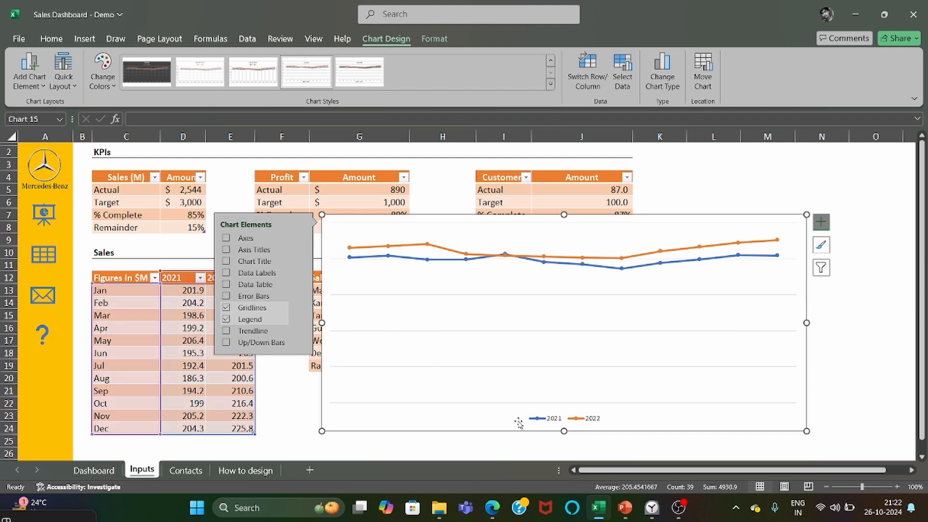
pyautogui.click(669, 437)
pyautogui.click(523, 365)
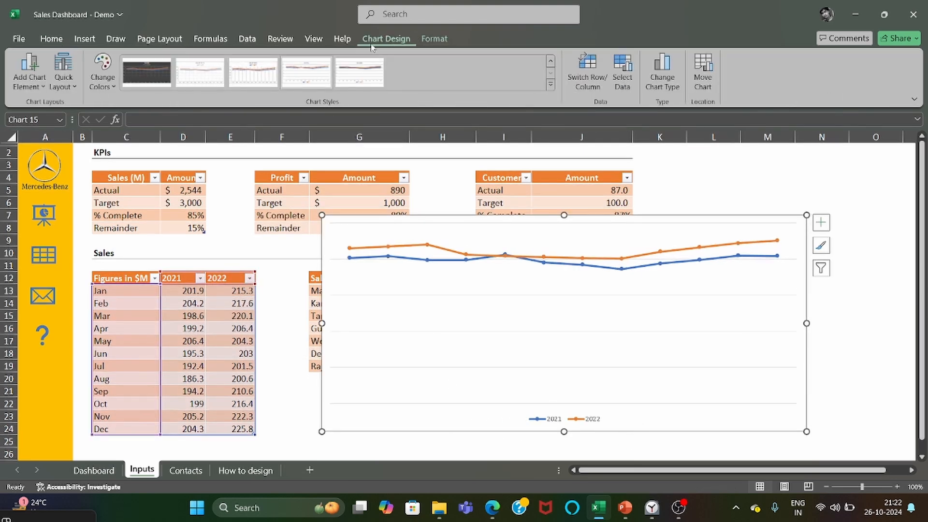
# Place the line chart's legend at the top of the chart.
pyautogui.click(30, 73)
pyautogui.moveTo(70, 237)
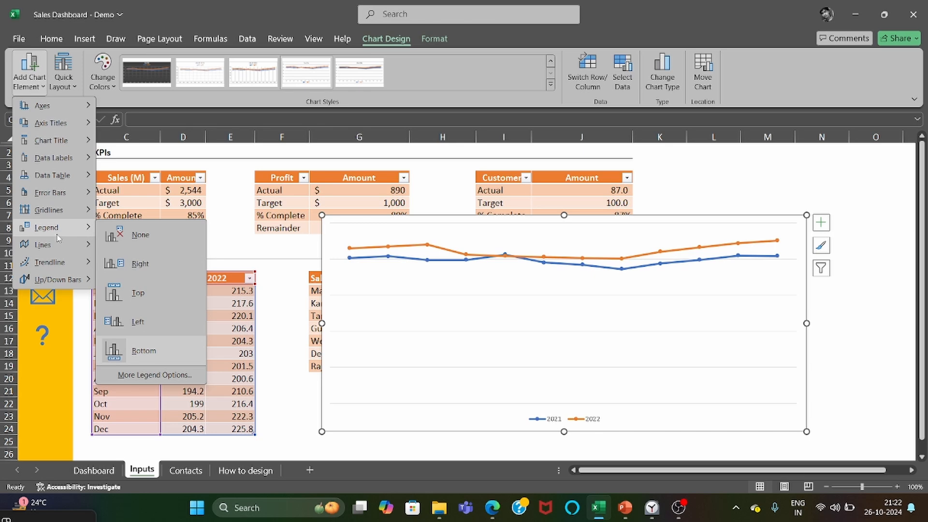
pyautogui.click(143, 306)
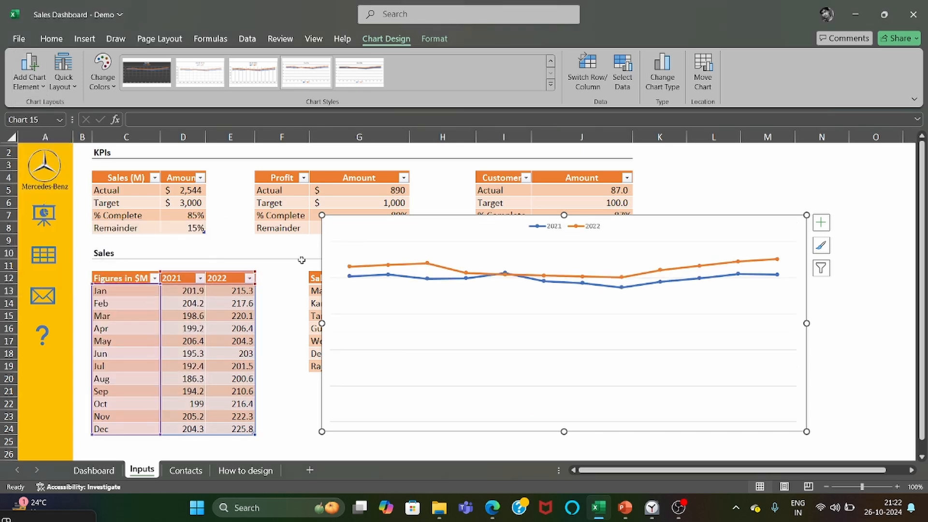
# Give the 2022 series markers in the line chart a solid white fill.
pyautogui.click(626, 295)
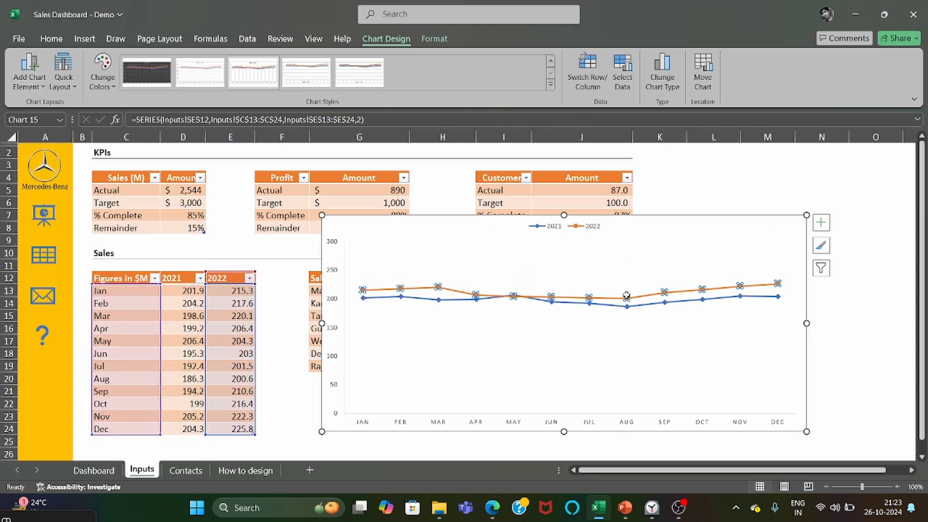
pyautogui.rightClick(626, 294)
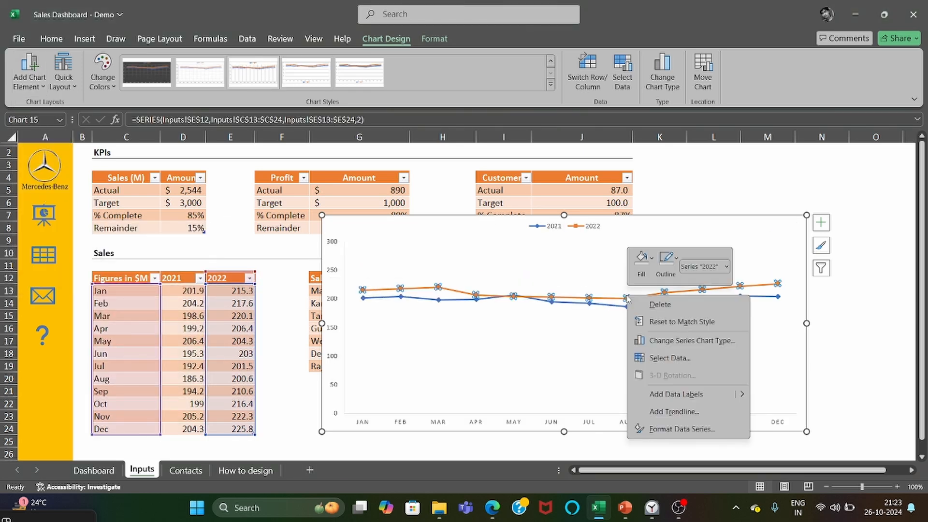
pyautogui.click(666, 429)
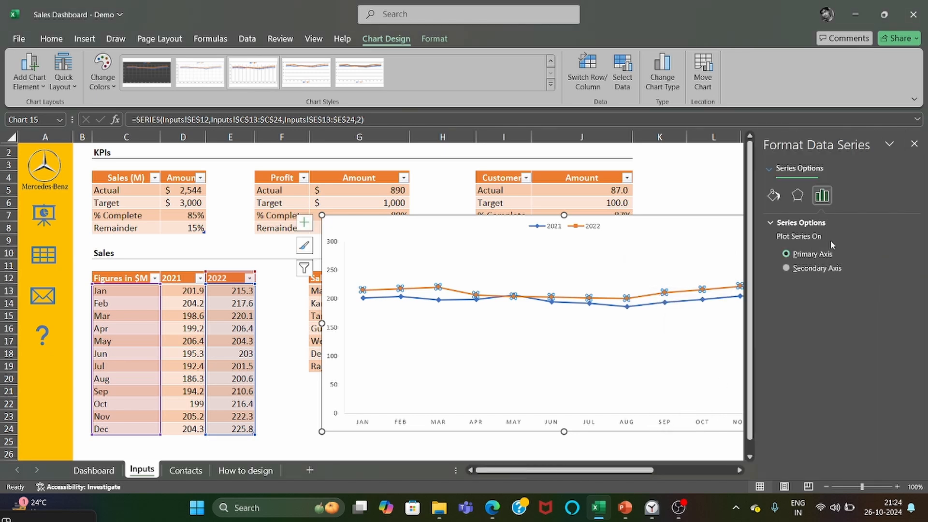
pyautogui.click(773, 195)
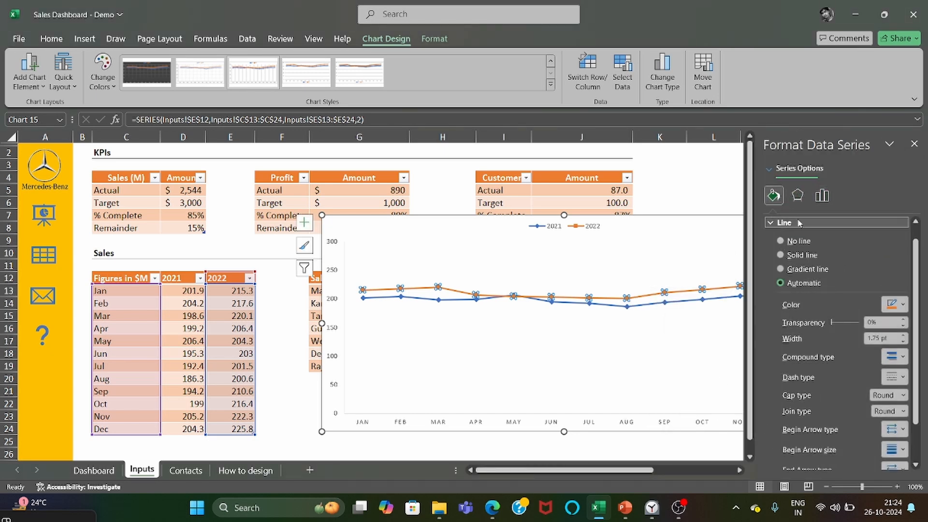
pyautogui.scroll(1, 795, 233)
pyautogui.click(823, 224)
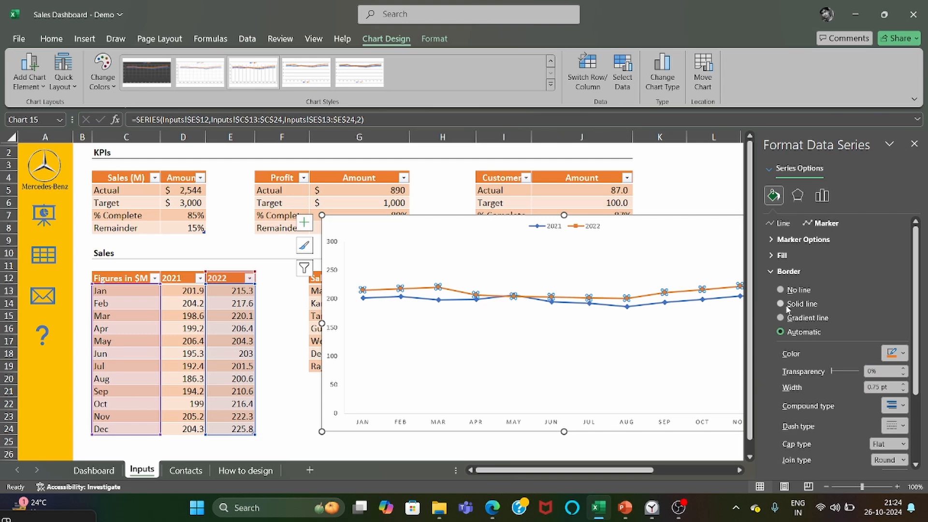
pyautogui.click(781, 255)
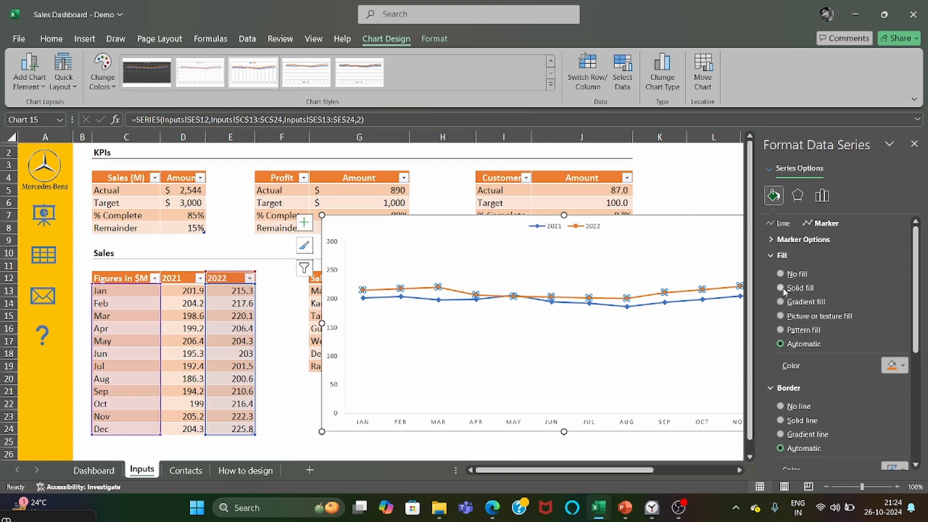
pyautogui.click(781, 287)
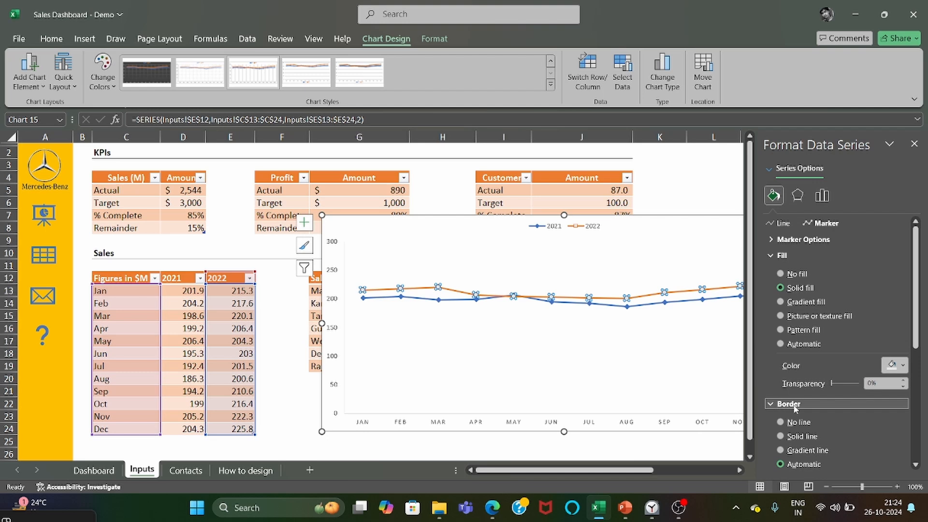
# Give the 2022 series markers a solid gold border with a width of 1 pt.
pyautogui.scroll(-3, 795, 408)
pyautogui.click(780, 320)
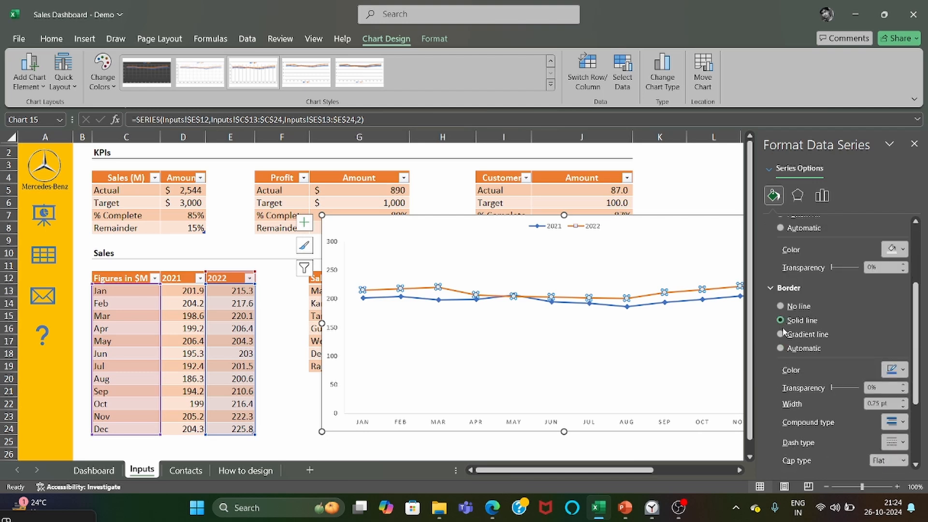
pyautogui.click(896, 370)
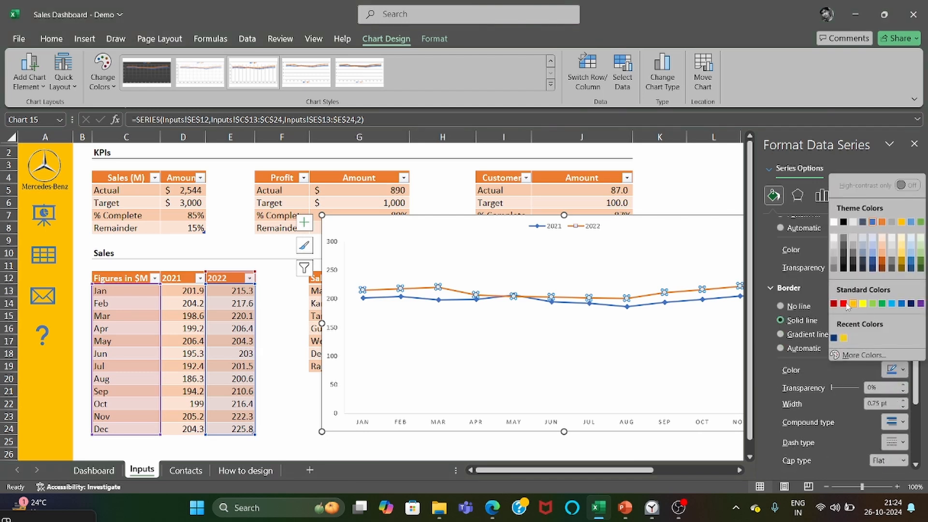
pyautogui.click(901, 222)
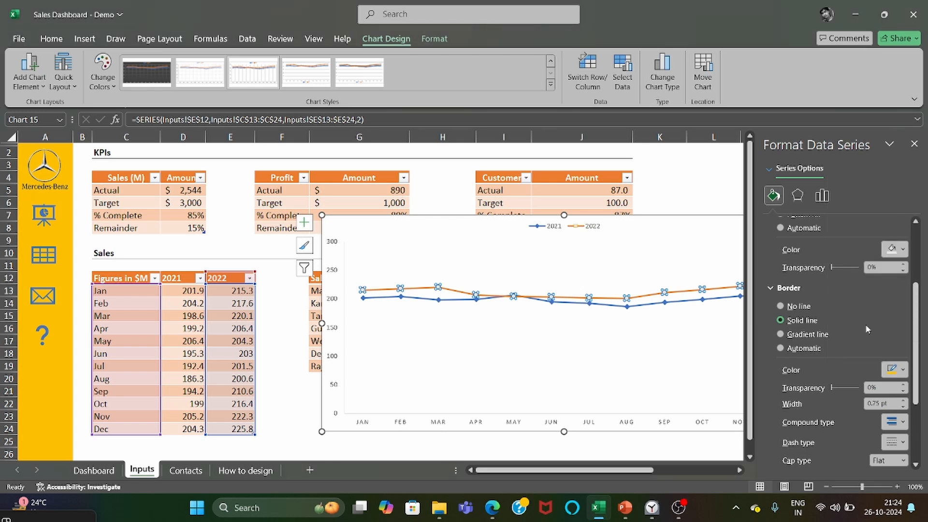
pyautogui.click(887, 406)
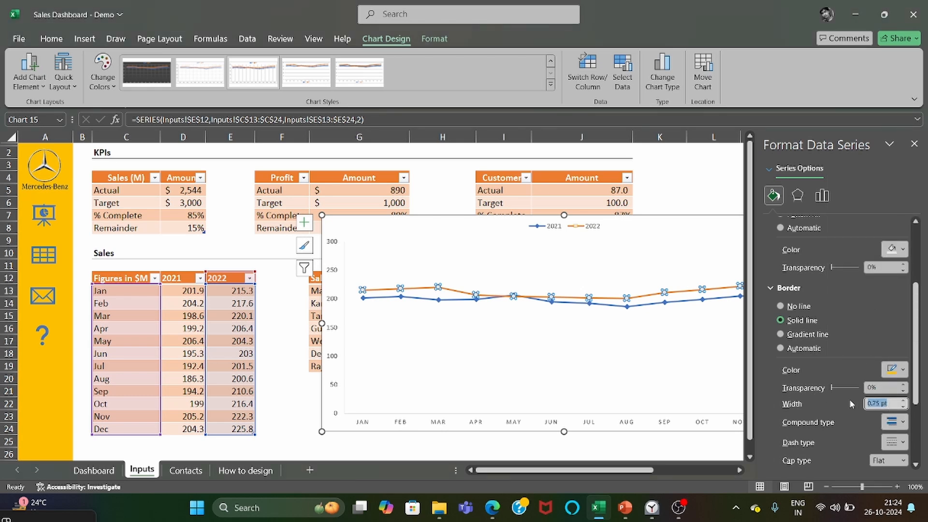
pyautogui.write('1')
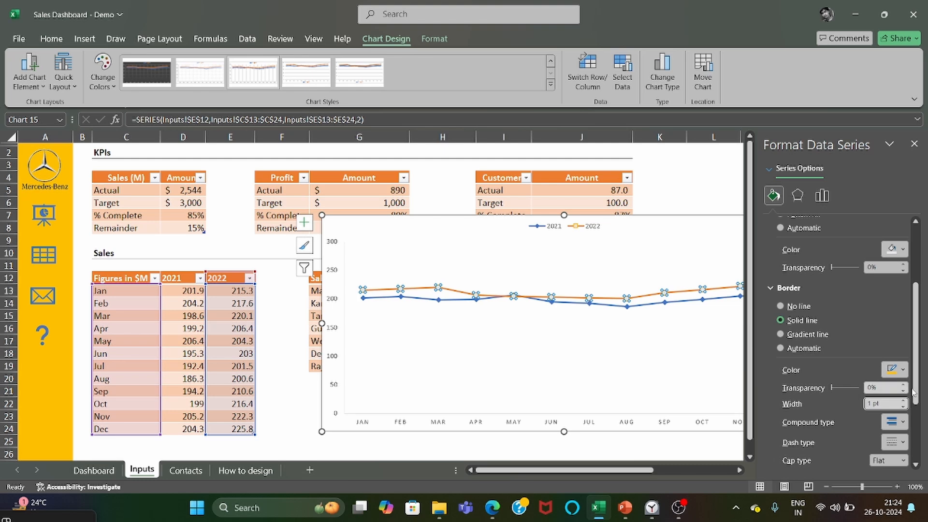
pyautogui.click(914, 144)
# Give the 2021 series markers a solid white fill with a blue border and deselect the chart.
pyautogui.click(711, 363)
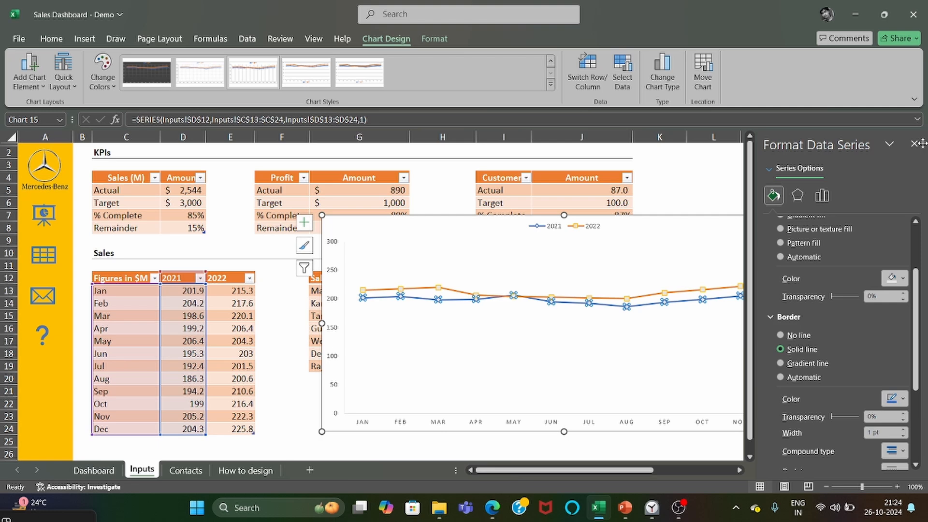
pyautogui.click(914, 143)
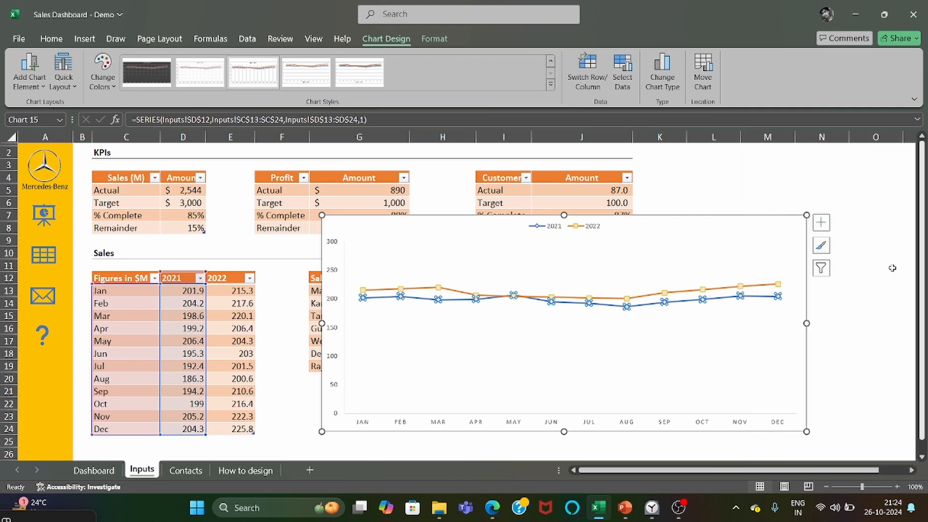
pyautogui.click(720, 389)
pyautogui.click(838, 388)
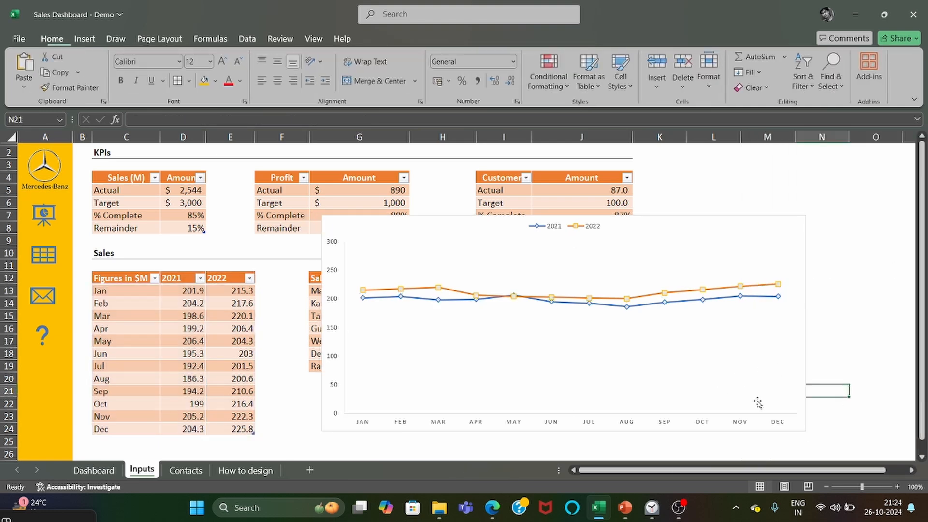
# Move the line chart's legend to the bottom of the chart.
pyautogui.click(778, 238)
pyautogui.click(588, 230)
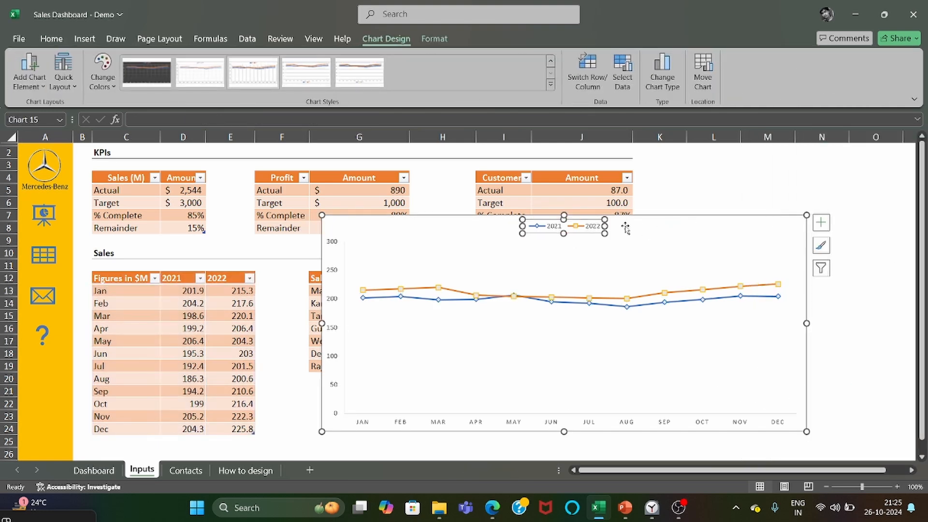
pyautogui.click(359, 225)
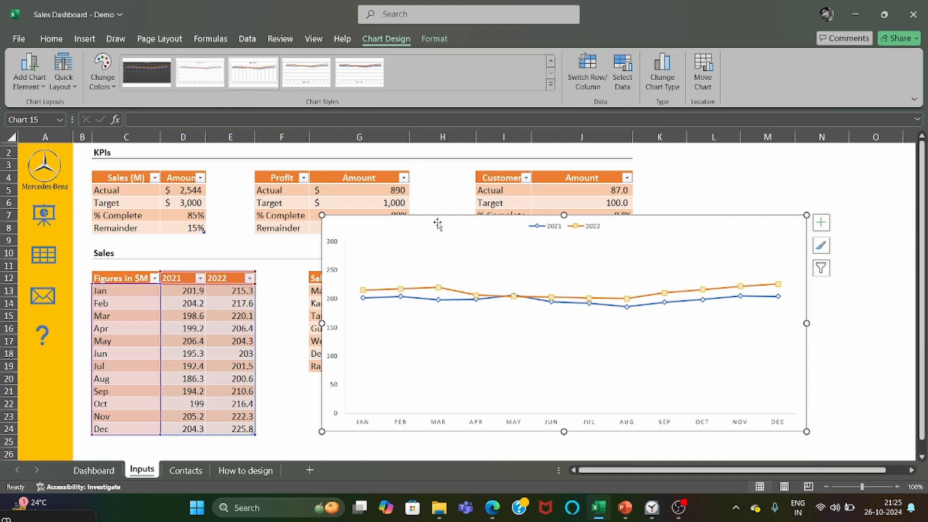
pyautogui.click(29, 72)
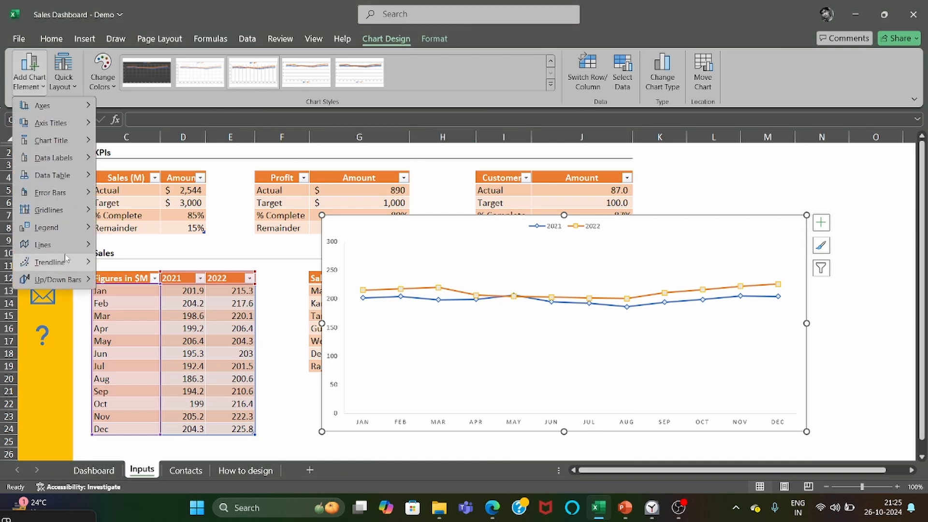
pyautogui.moveTo(46, 227)
pyautogui.click(141, 351)
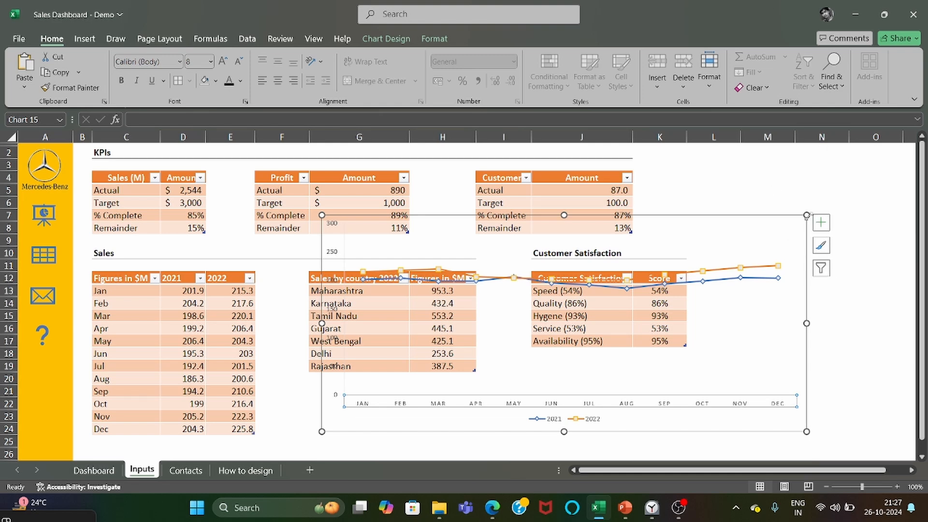
# Shrink the line chart and set its month axis labels to 12 pt Arial.
pyautogui.moveTo(807, 215); pyautogui.dragTo(773, 280)
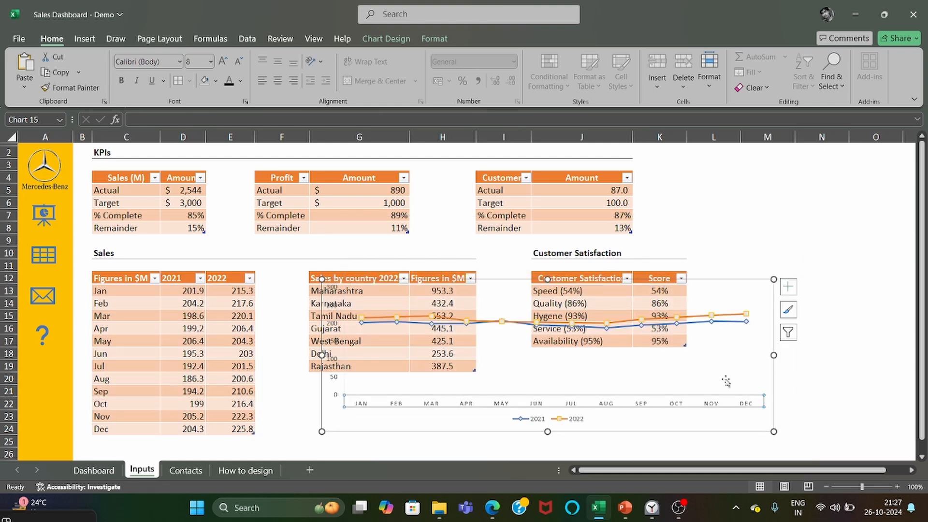
pyautogui.click(211, 62)
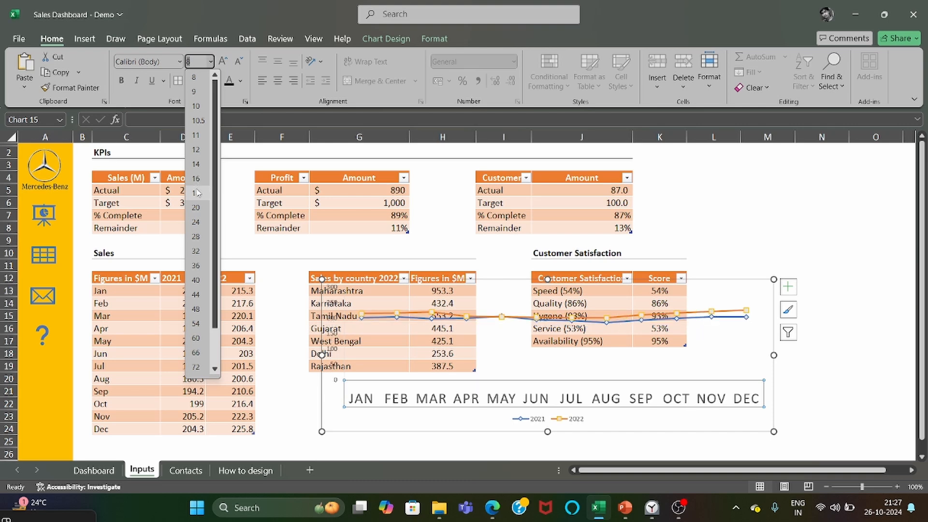
pyautogui.click(196, 150)
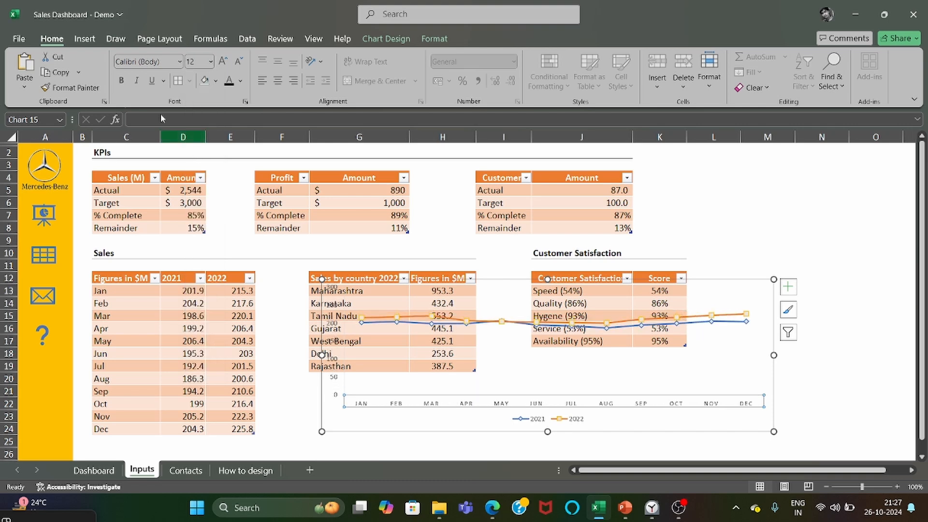
pyautogui.click(180, 61)
pyautogui.click(150, 148)
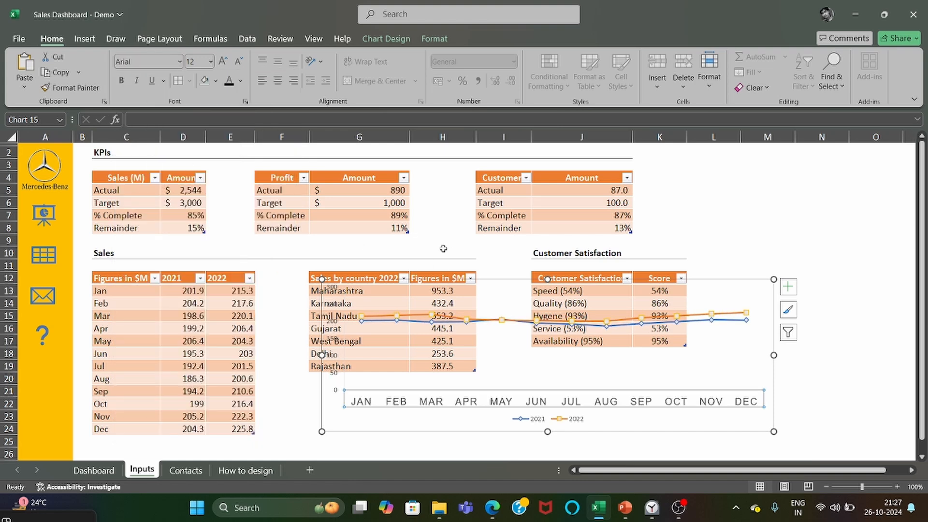
# Set the line chart's value axis labels to 12 pt Arial and make the month axis labels bold.
pyautogui.click(335, 380)
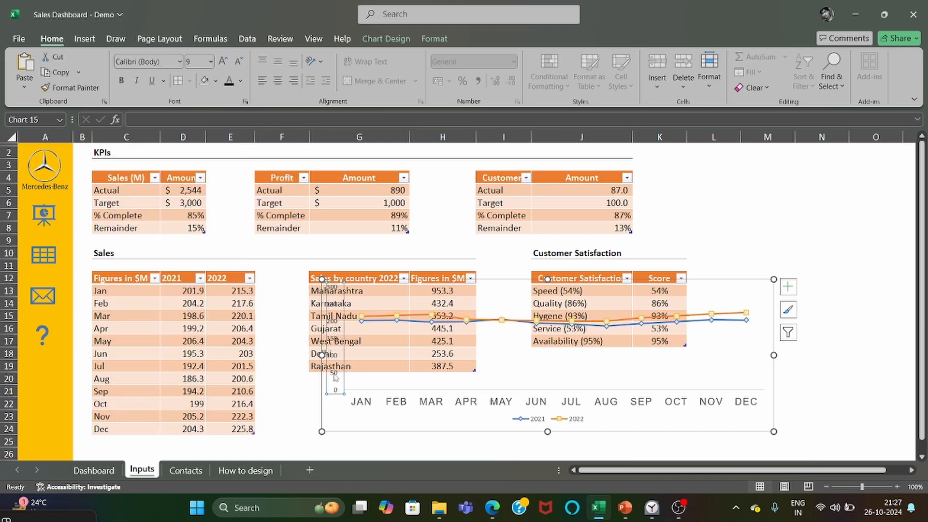
pyautogui.click(211, 61)
pyautogui.click(197, 152)
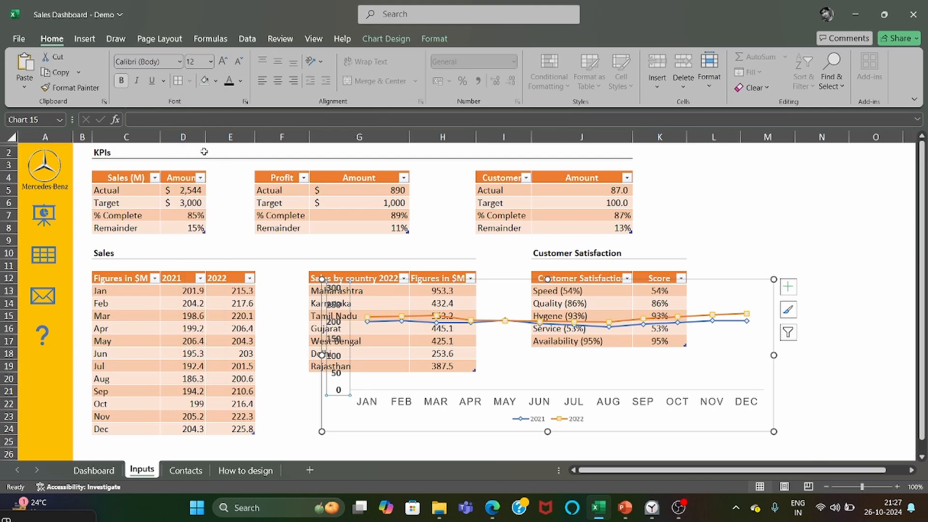
pyautogui.click(372, 400)
pyautogui.click(121, 80)
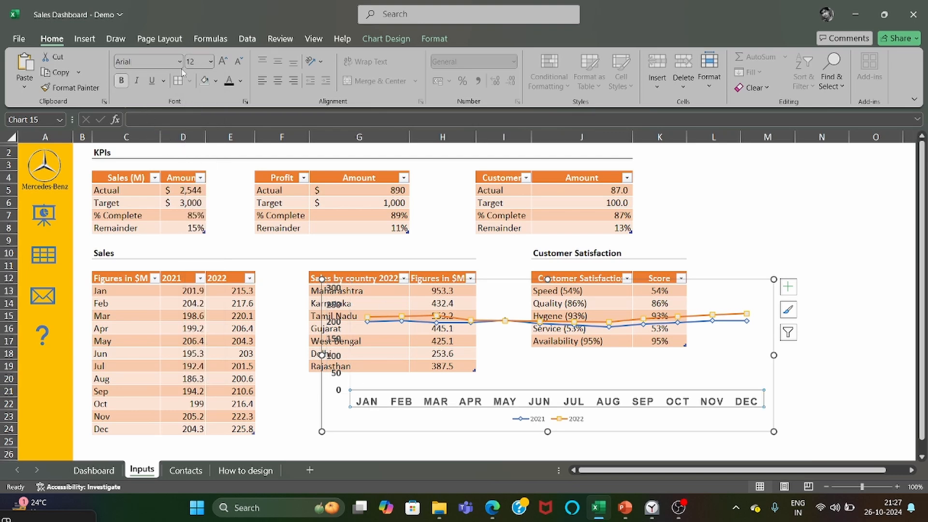
pyautogui.click(338, 384)
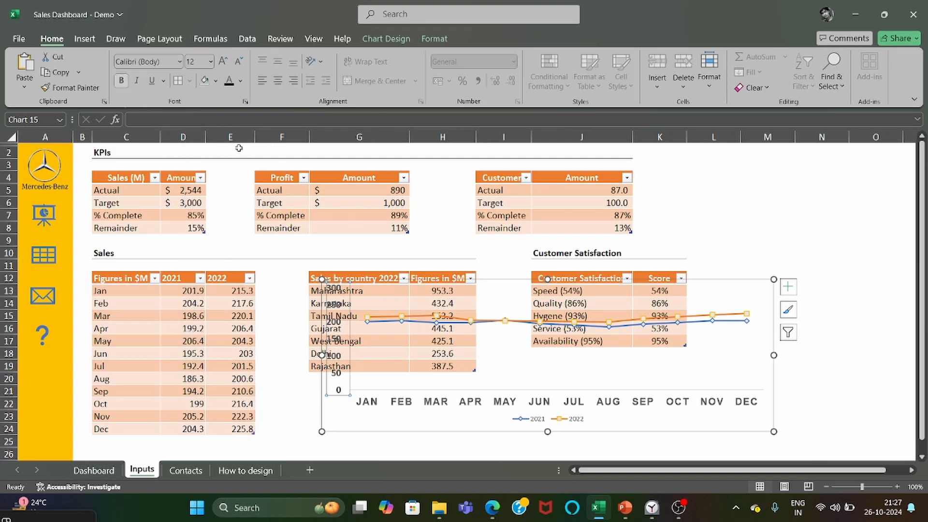
pyautogui.click(179, 61)
pyautogui.click(140, 145)
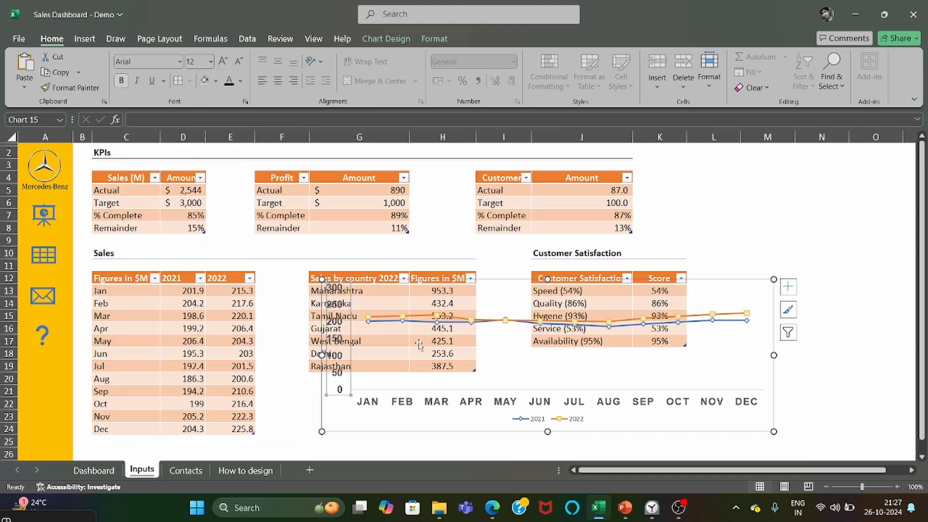
# Move the line chart clear of most of the tables and add data labels above the 2022 series.
pyautogui.moveTo(503, 376); pyautogui.dragTo(514, 375)
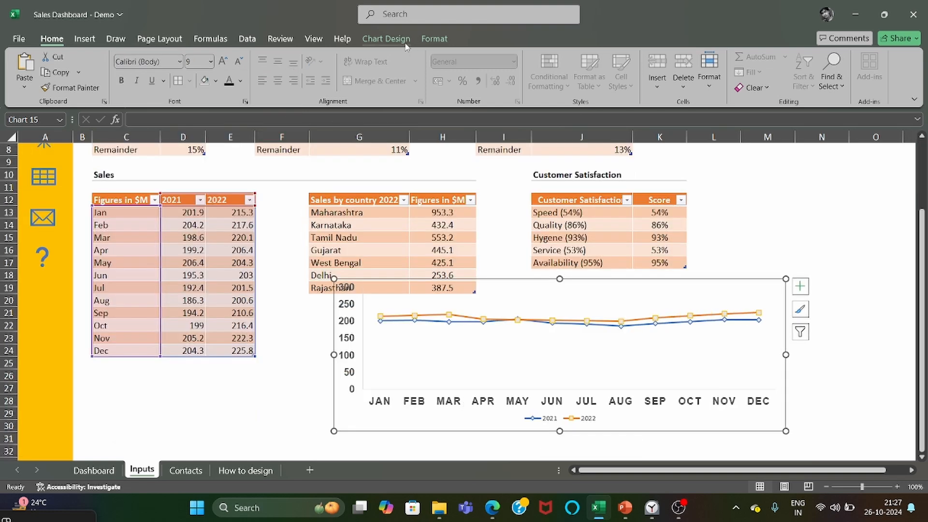
pyautogui.click(434, 318)
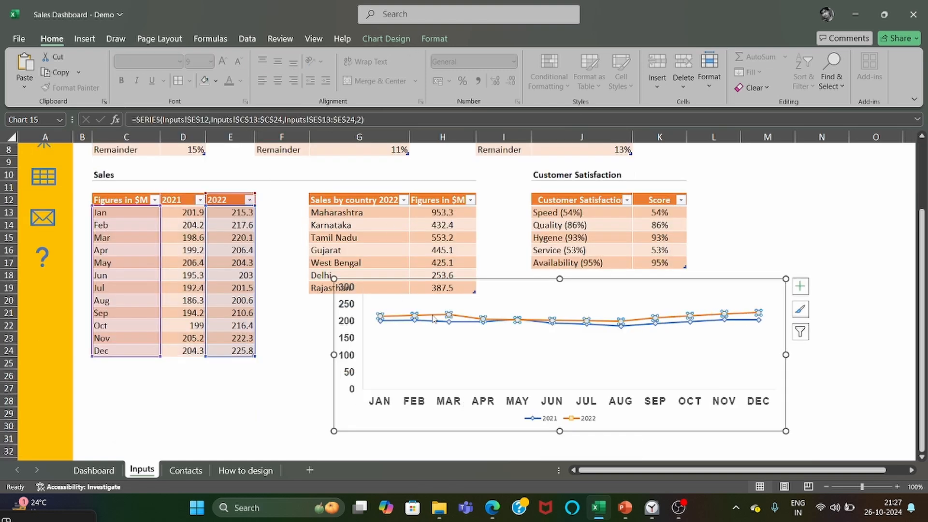
pyautogui.click(386, 39)
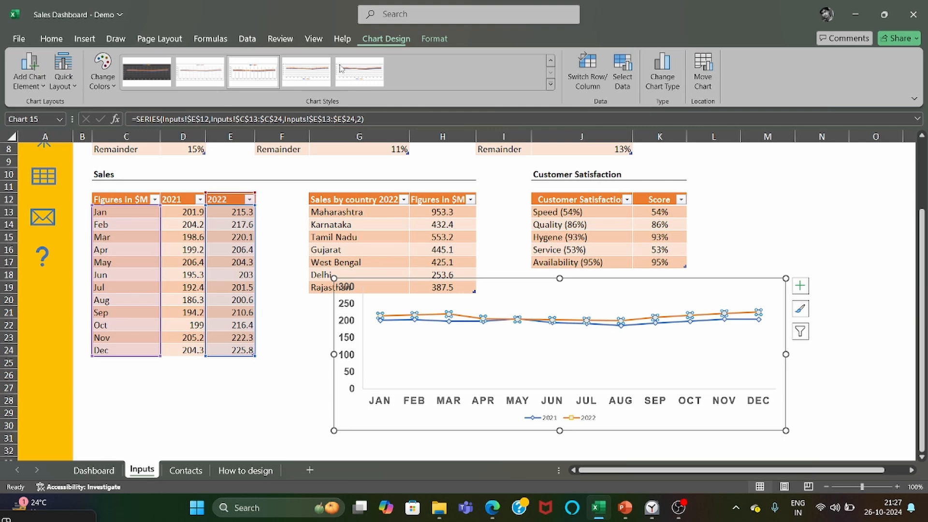
pyautogui.click(44, 82)
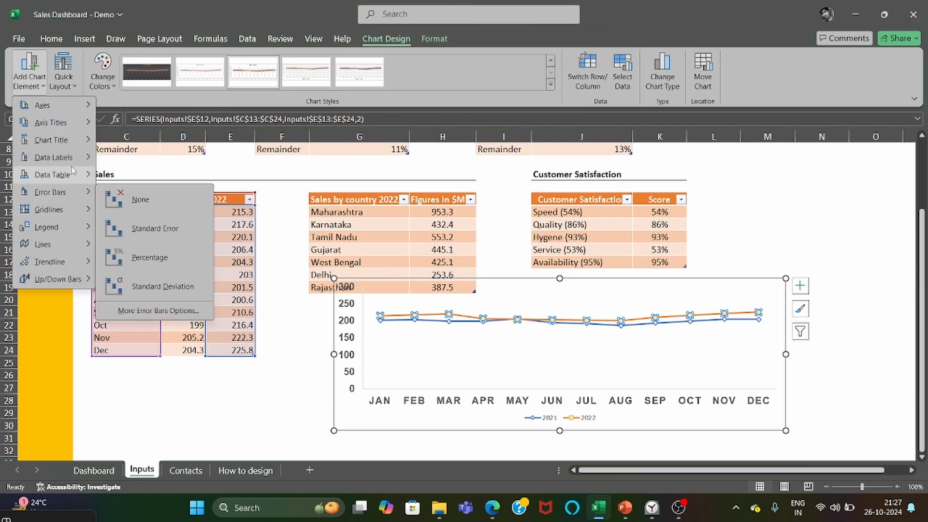
pyautogui.moveTo(74, 166)
pyautogui.click(140, 280)
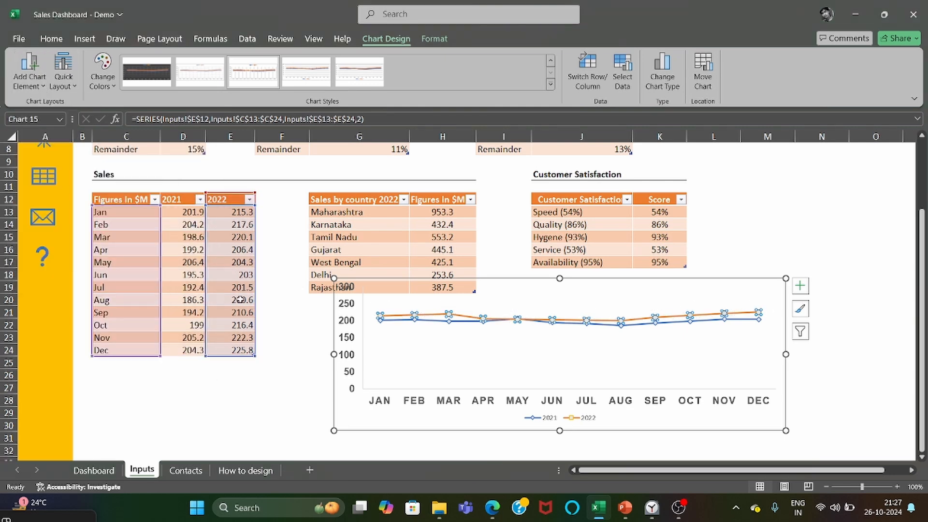
# Add data labels below the 2021 series and deselect the chart.
pyautogui.click(438, 326)
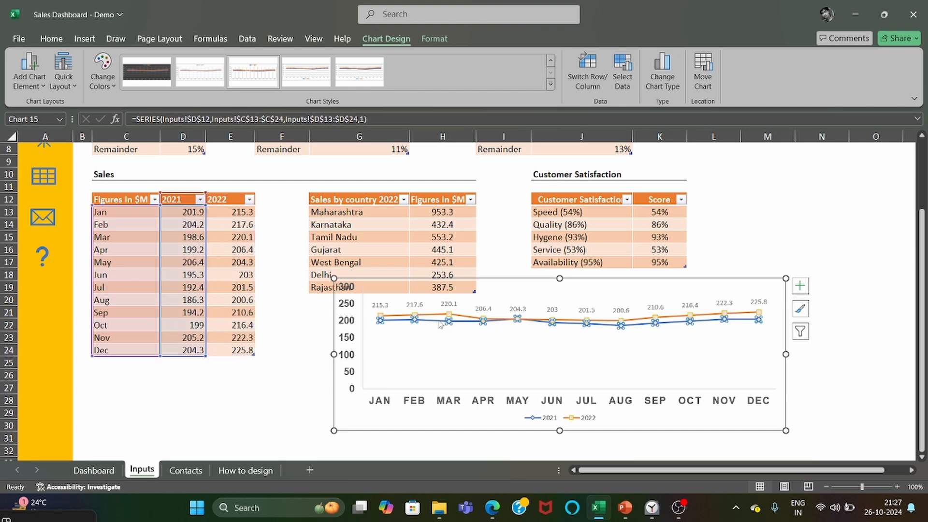
pyautogui.click(42, 84)
pyautogui.moveTo(64, 179)
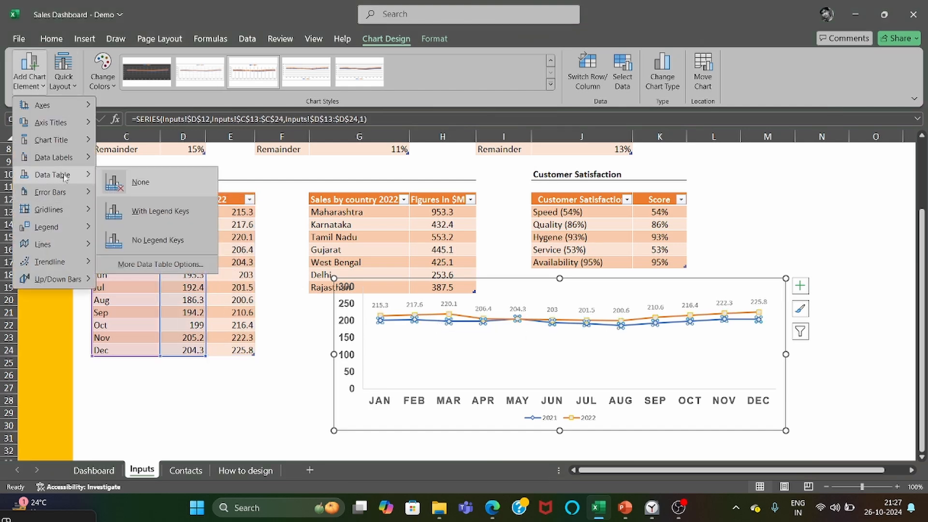
pyautogui.moveTo(69, 157)
pyautogui.click(140, 308)
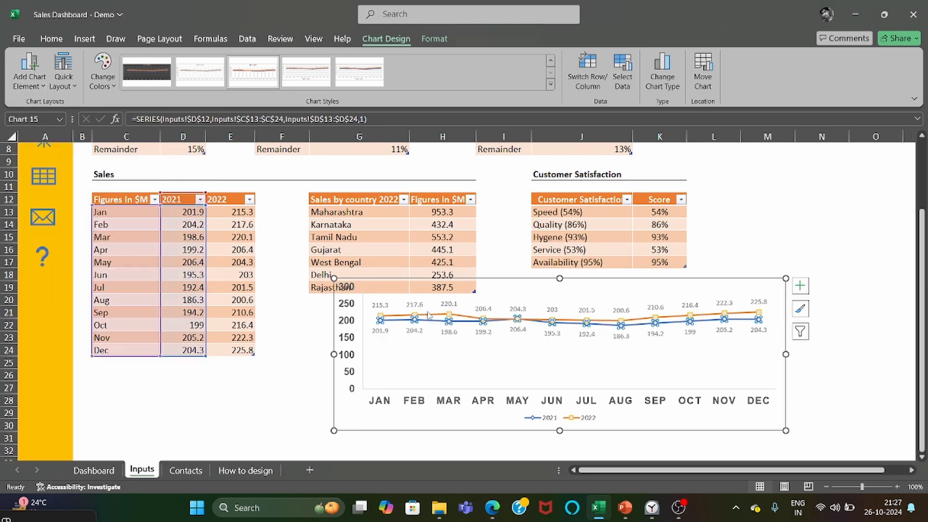
pyautogui.click(822, 377)
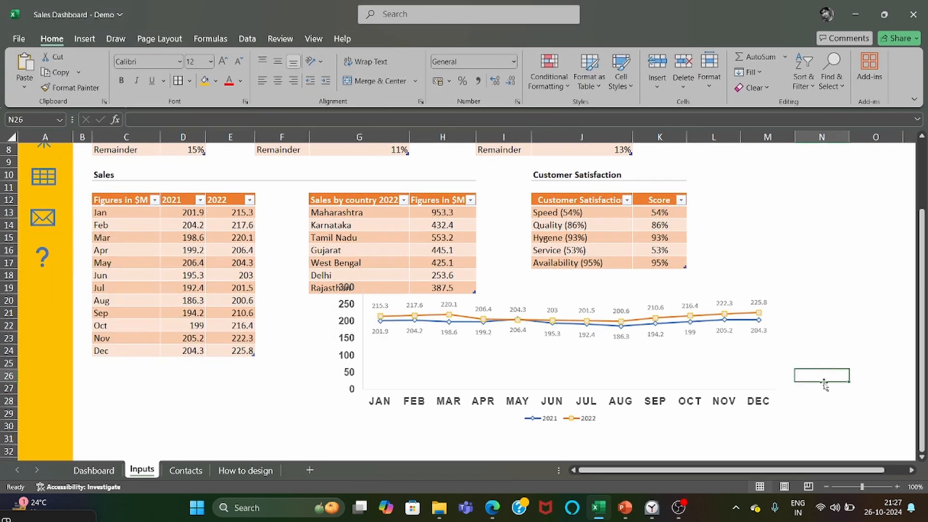
# Make the line chart's legend text bold at 12 pt.
pyautogui.click(691, 425)
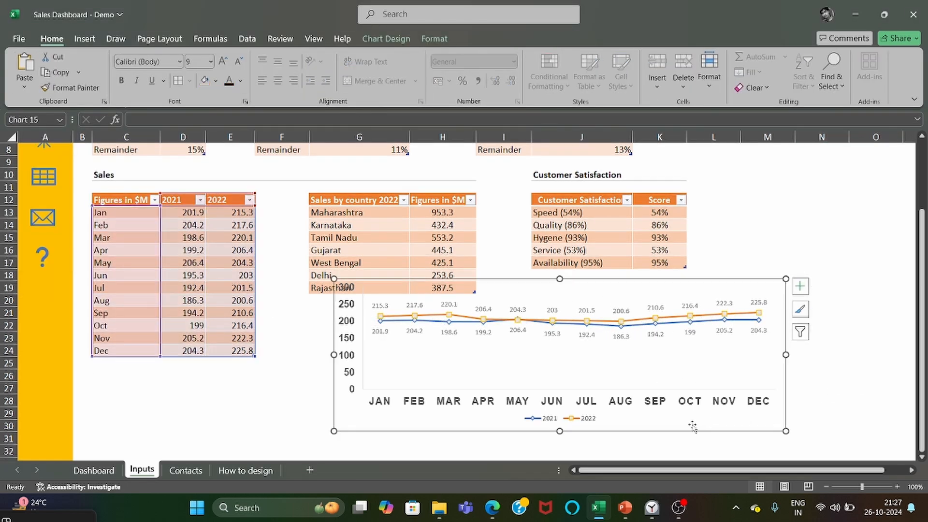
pyautogui.click(596, 424)
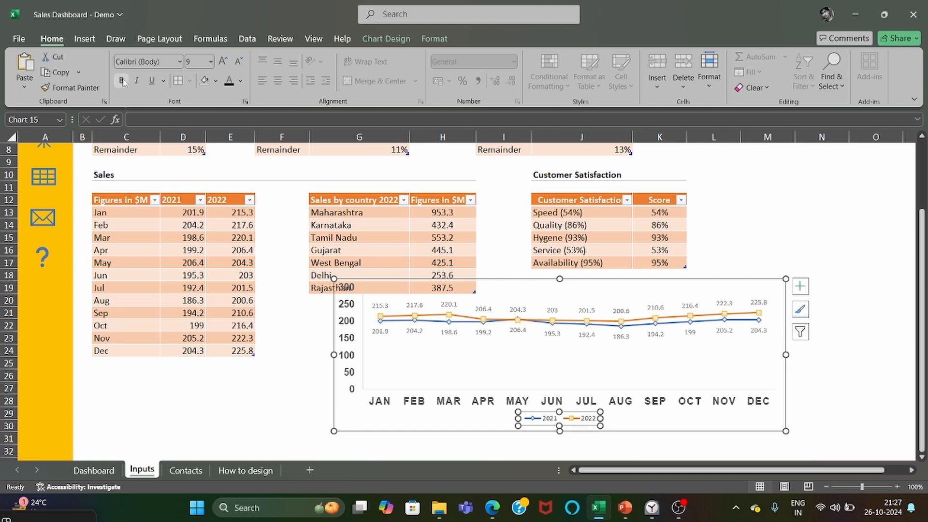
pyautogui.click(210, 61)
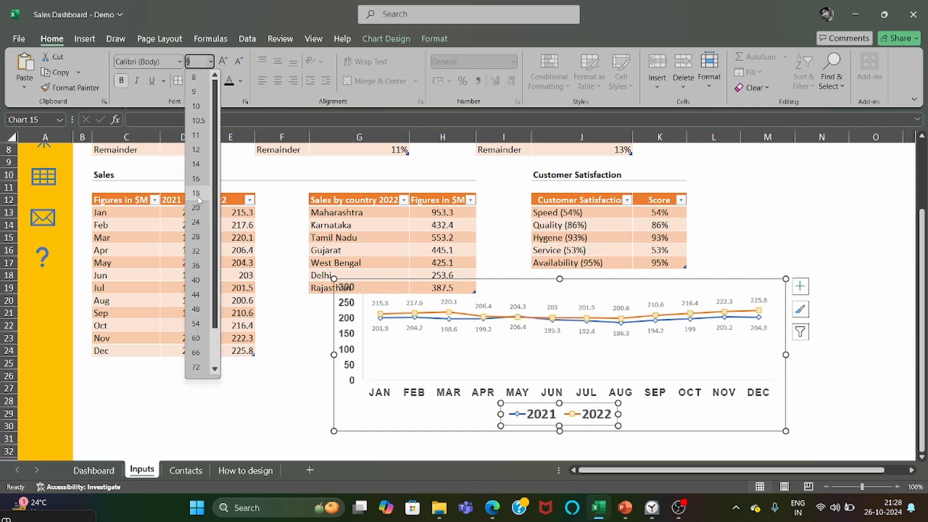
pyautogui.click(195, 149)
# Copy the finished line chart and delete the original from the Inputs sheet.
pyautogui.click(345, 425)
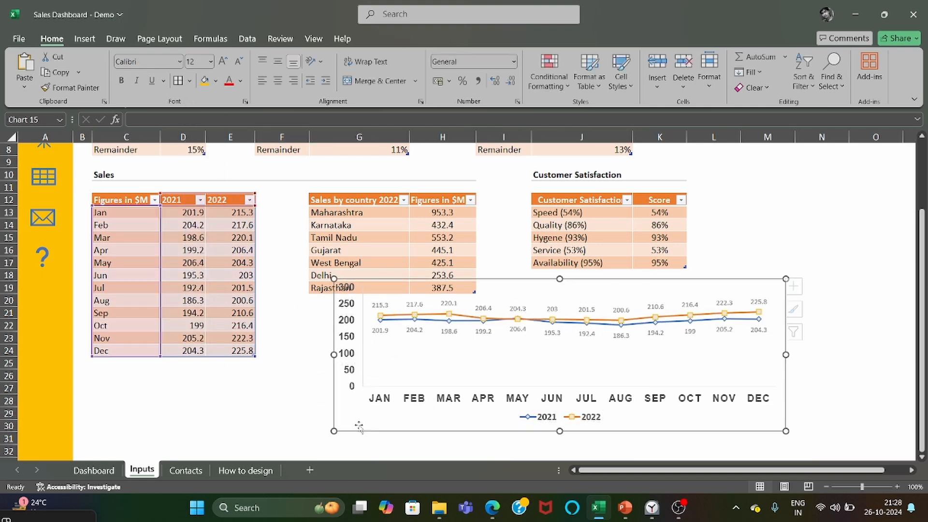
pyautogui.press('ctrl')
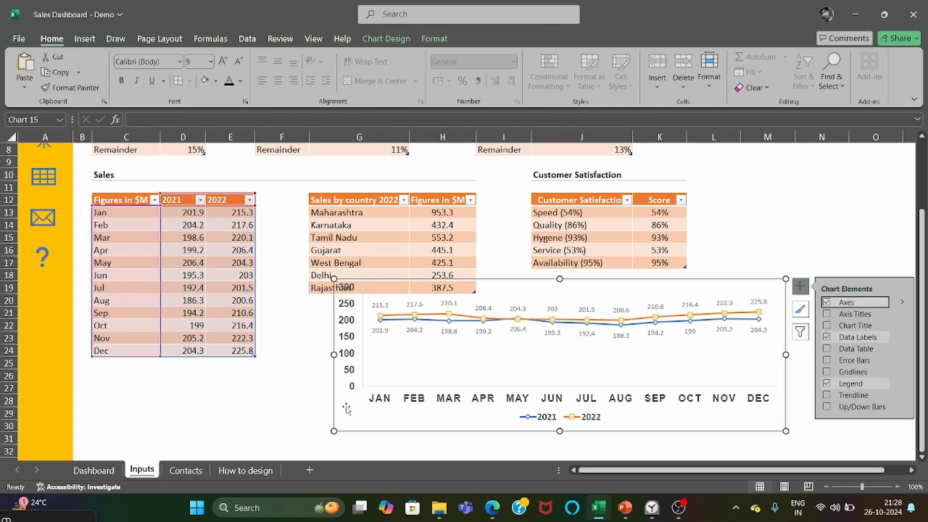
pyautogui.press('c')
pyautogui.click(282, 437)
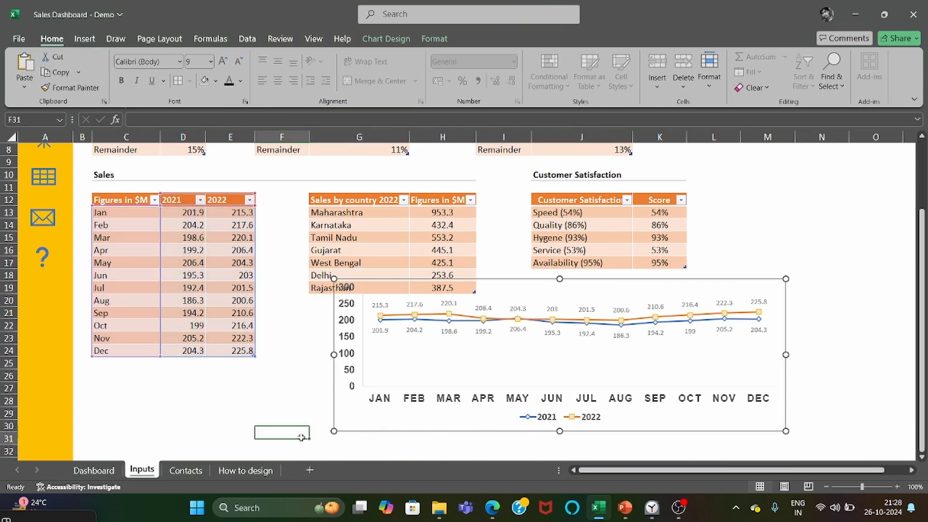
pyautogui.click(351, 423)
pyautogui.press('Delete')
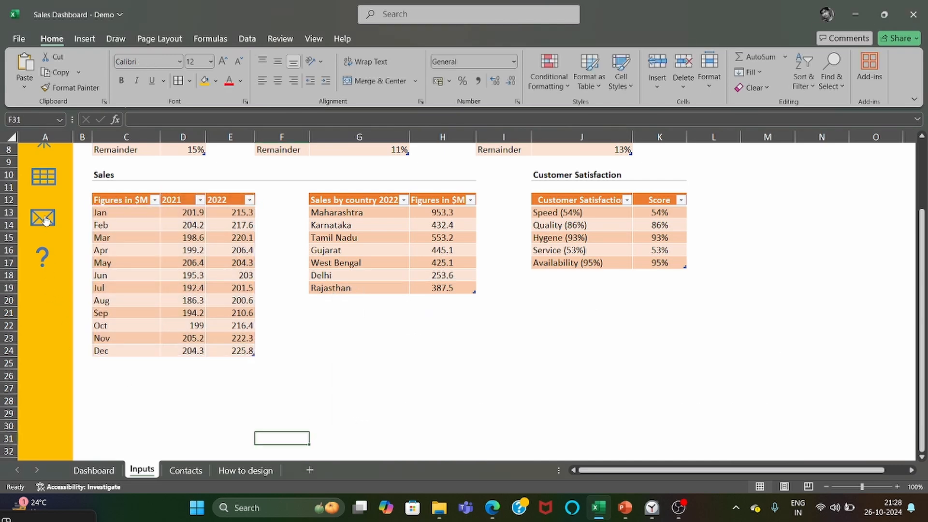
# Go to the Dashboard sheet and paste the line chart over the Monthly Sales (Million $) card.
pyautogui.scroll(2, 48, 195)
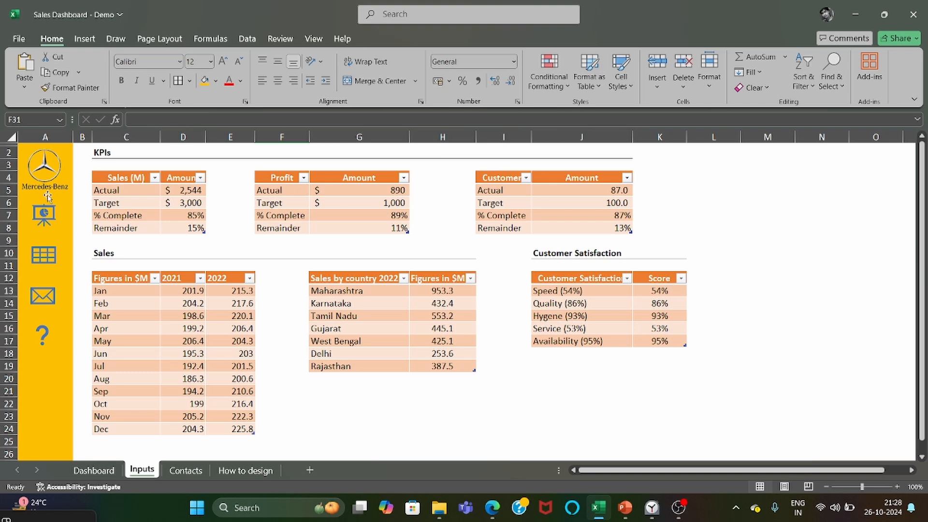
pyautogui.click(49, 227)
pyautogui.click(177, 353)
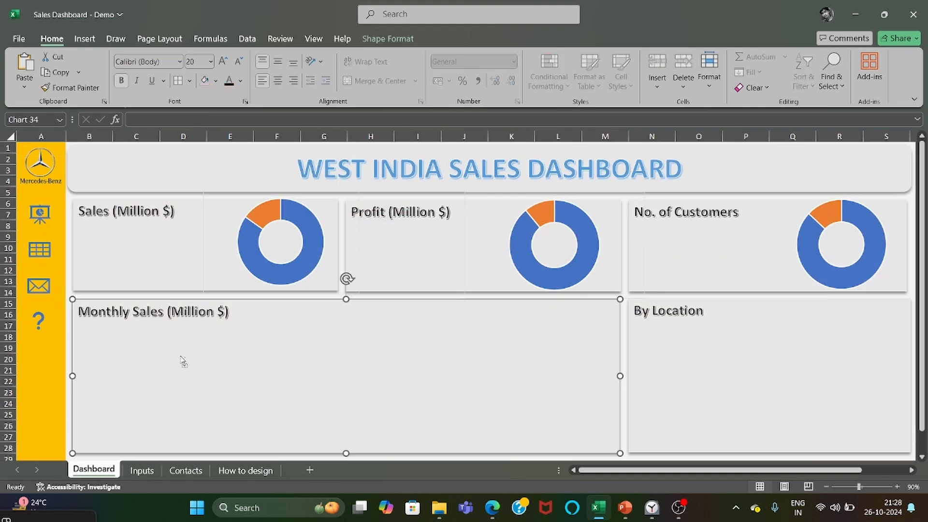
pyautogui.hotkey('ctrl', 'v')
# Place the pasted line chart beneath the Monthly Sales (Million $) title and widen it to nearly the full card width.
pyautogui.moveTo(435, 436); pyautogui.dragTo(441, 445)
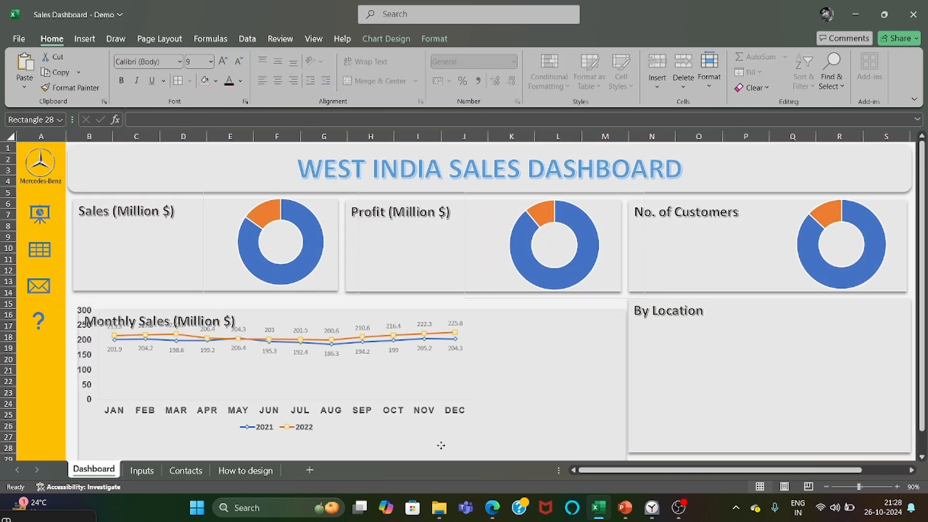
pyautogui.click(414, 419)
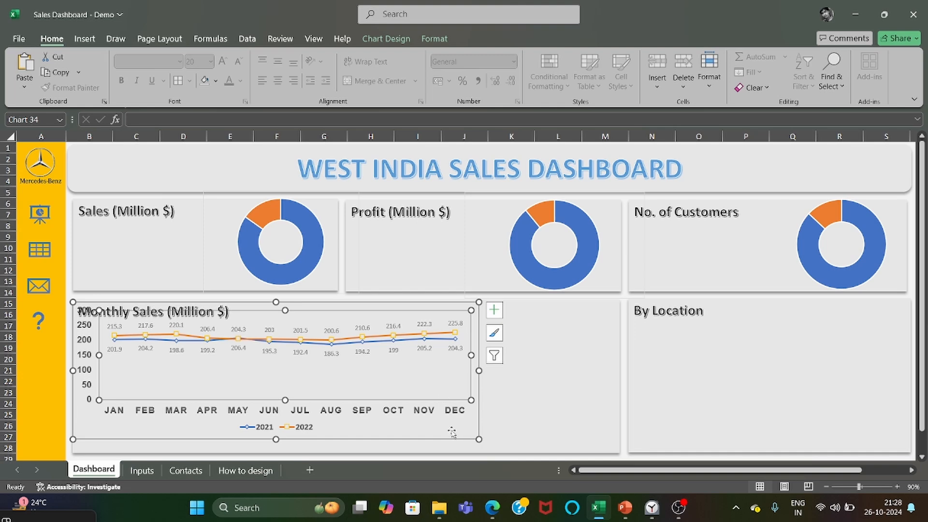
pyautogui.moveTo(448, 441); pyautogui.dragTo(448, 412)
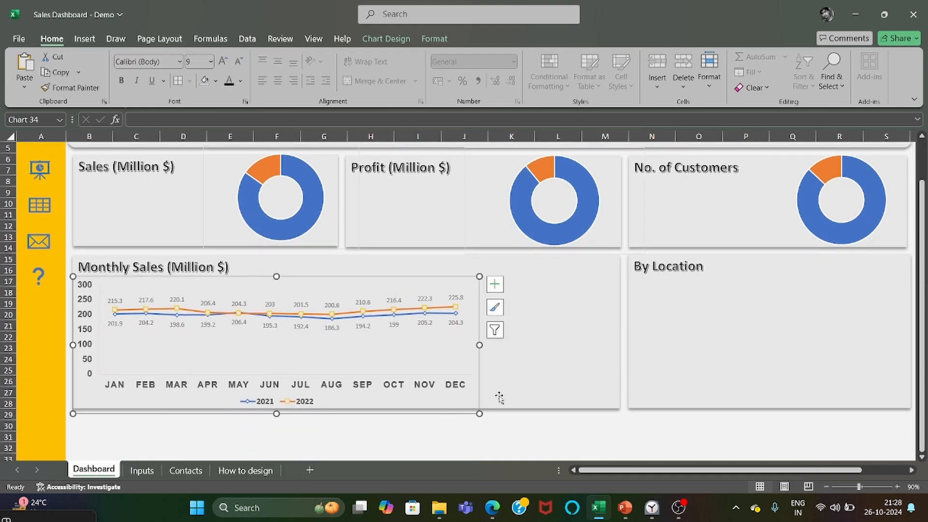
pyautogui.moveTo(479, 344); pyautogui.dragTo(613, 345)
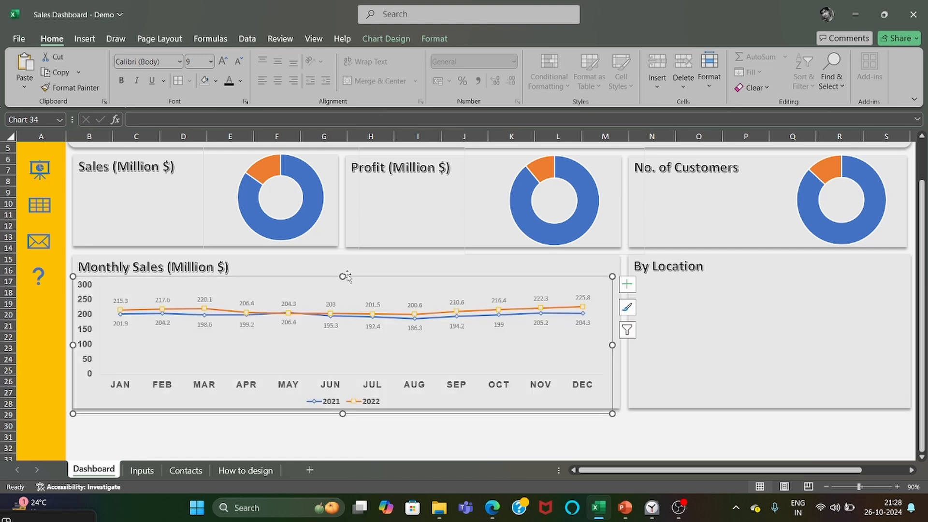
pyautogui.click(396, 423)
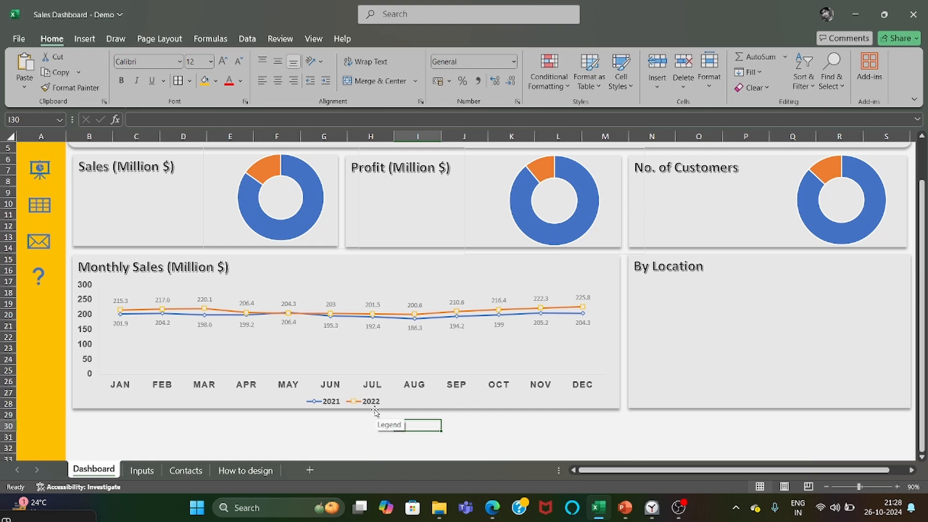
pyautogui.moveTo(604, 471); pyautogui.dragTo(621, 472)
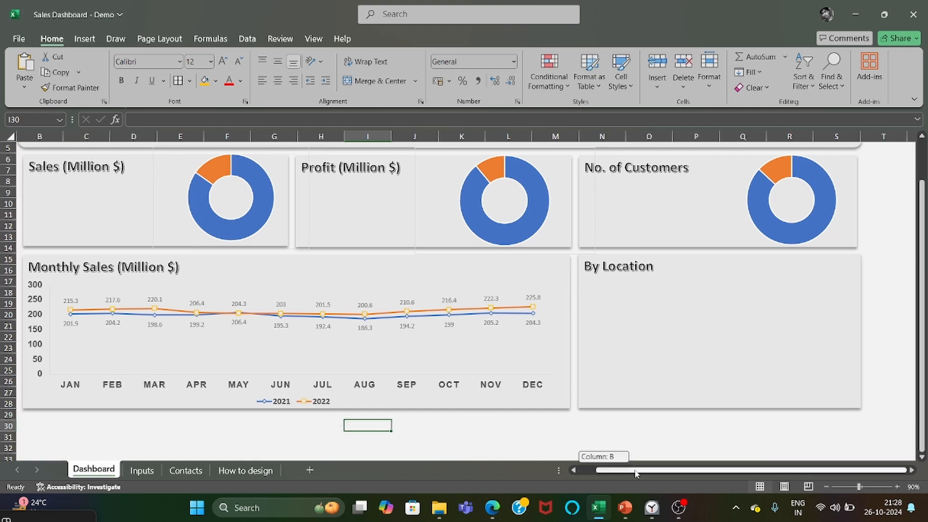
pyautogui.scroll(2, 533, 407)
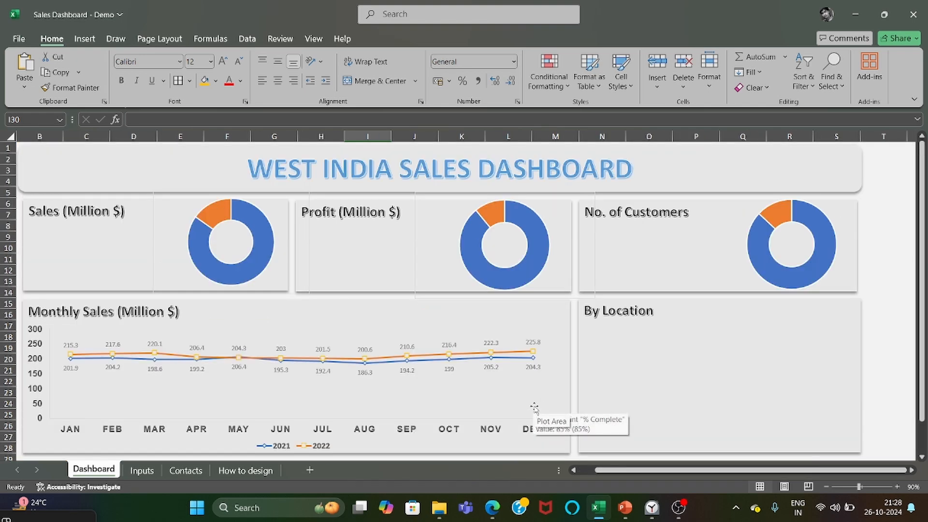
pyautogui.hscroll(-1, 498, 479)
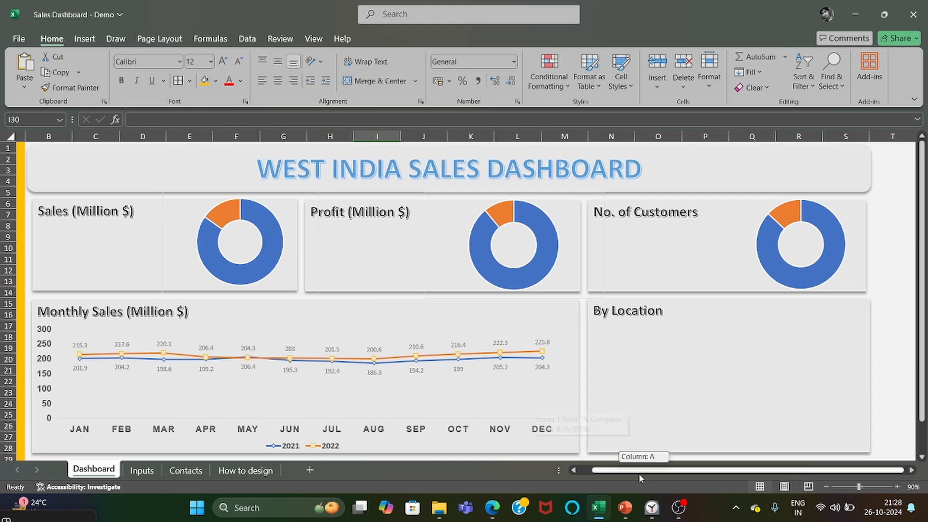
# Go to the Inputs sheet and insert a filled map chart from the Sales by country 2022 table and its figures.
pyautogui.click(42, 254)
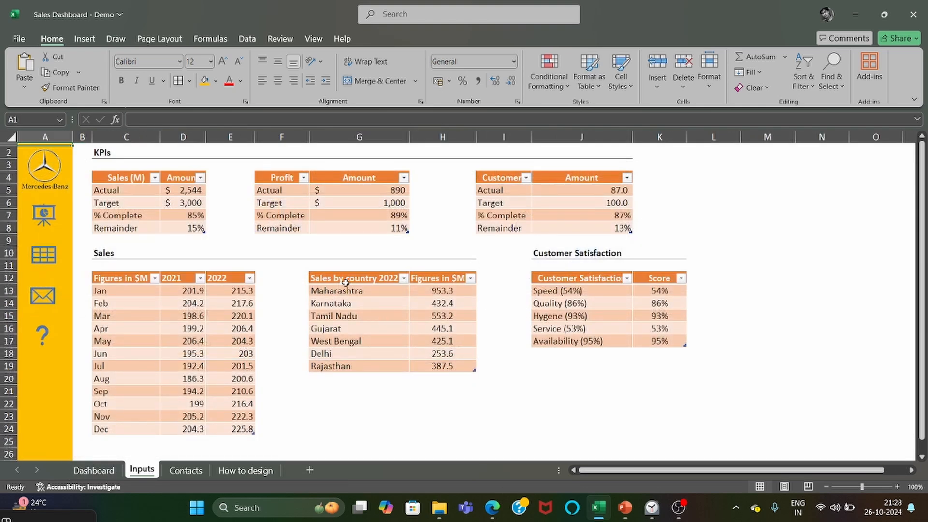
pyautogui.moveTo(346, 282); pyautogui.dragTo(451, 366)
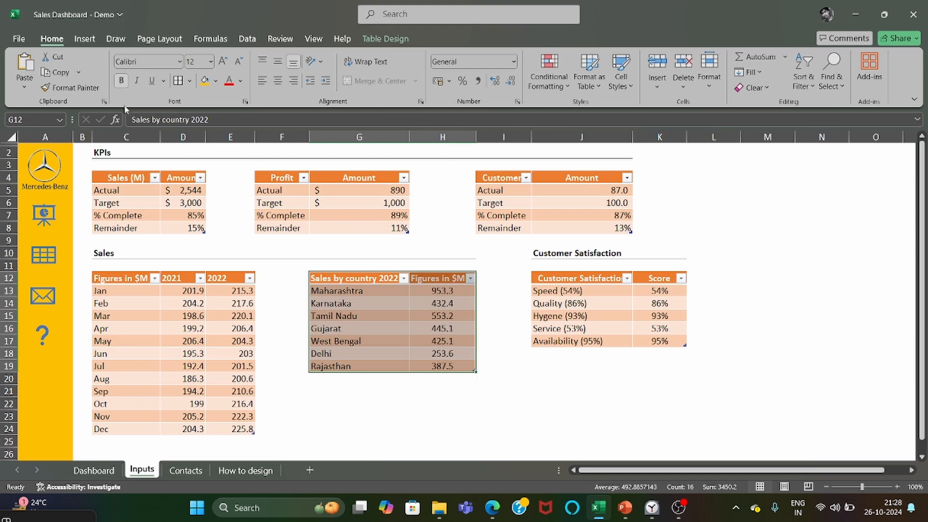
pyautogui.click(85, 41)
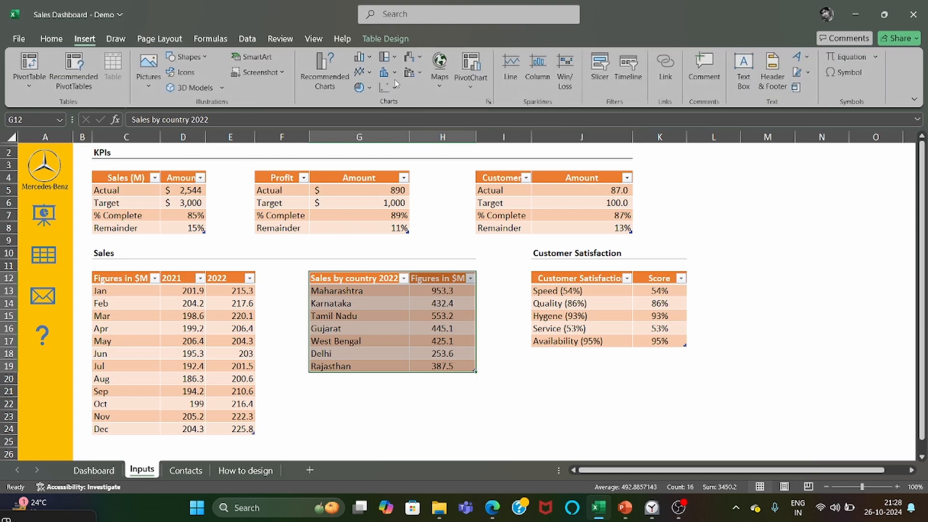
pyautogui.click(439, 62)
pyautogui.click(441, 130)
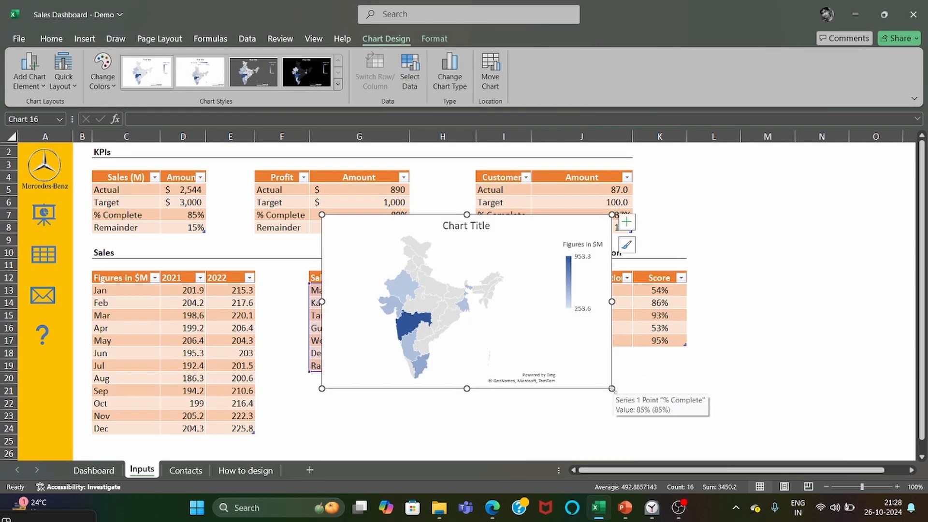
# Enlarge the map chart to about 15.7 cm wide by 8.7 cm high and remove its chart title, keeping the legend.
pyautogui.moveTo(612, 389); pyautogui.dragTo(680, 411)
pyautogui.click(694, 221)
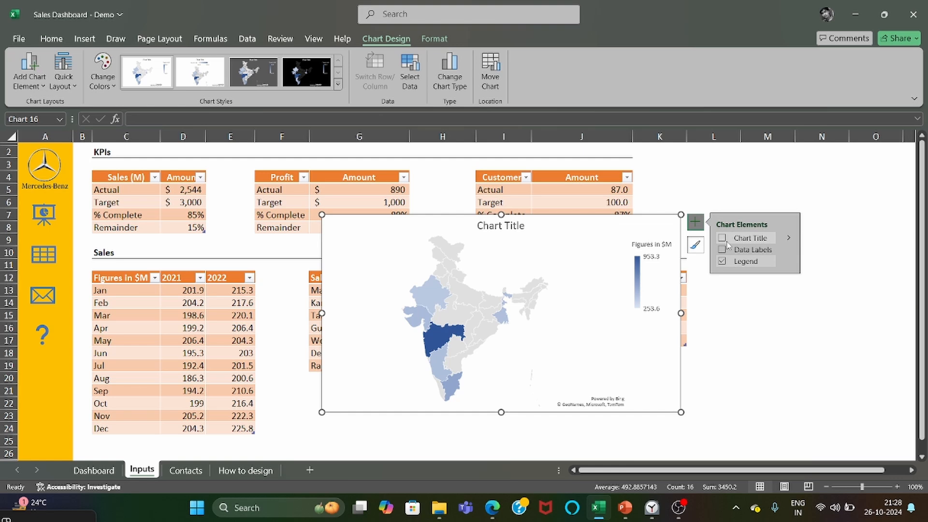
pyautogui.click(721, 261)
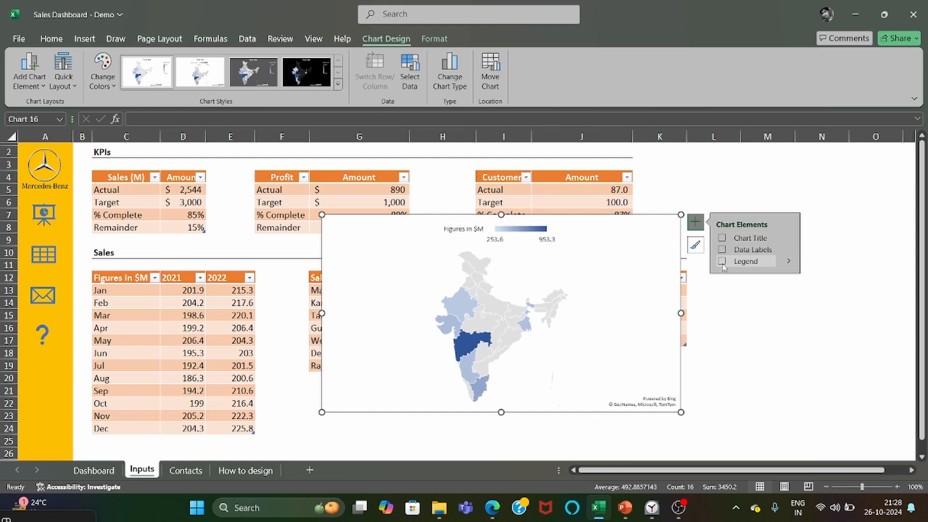
pyautogui.click(722, 263)
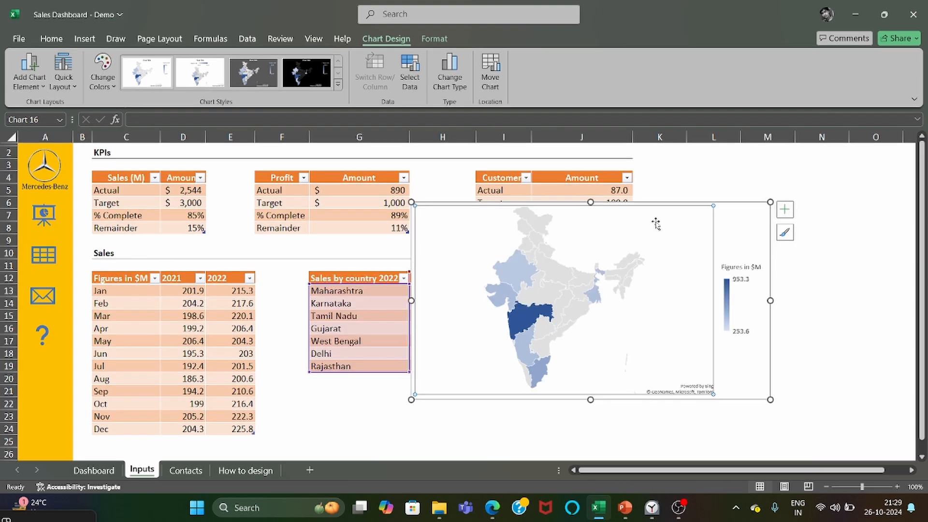
pyautogui.click(756, 193)
# Shift the map chart clear of the state names and remove its shape fill and outline.
pyautogui.click(712, 211)
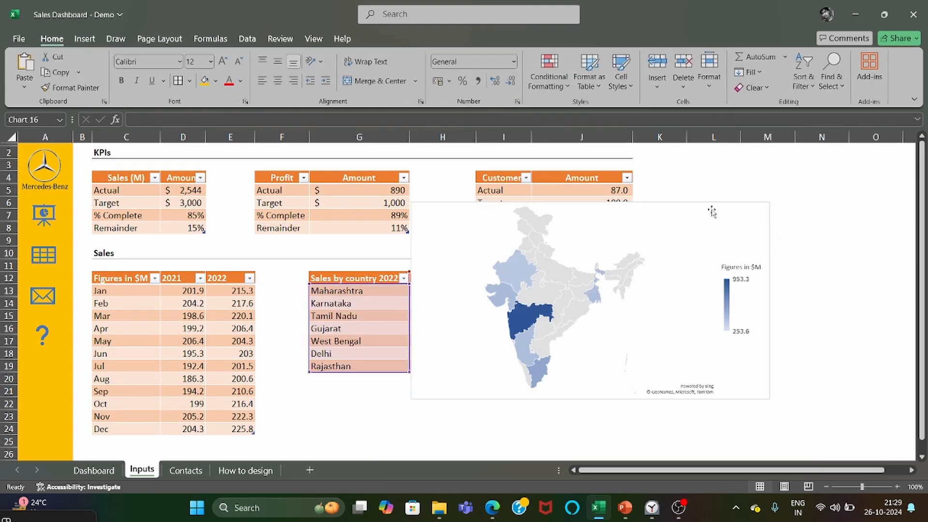
pyautogui.click(763, 214)
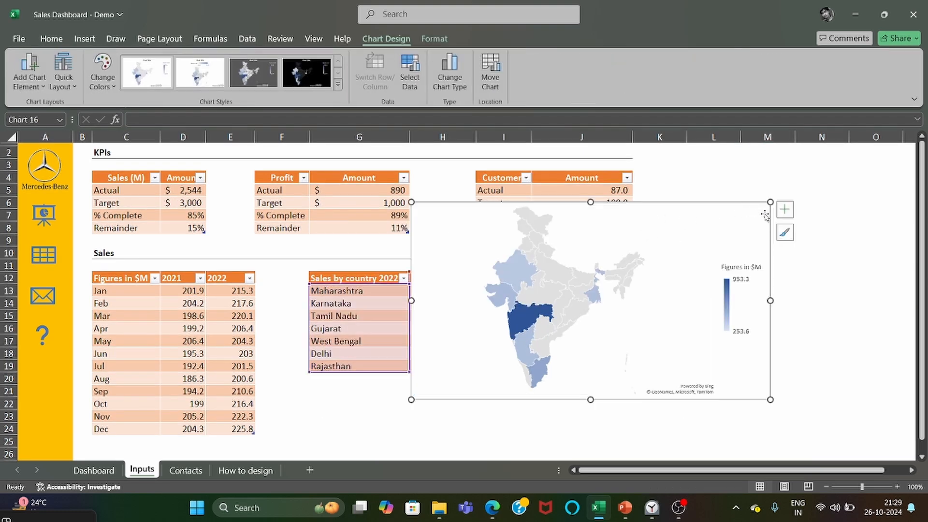
pyautogui.click(434, 41)
pyautogui.click(317, 57)
pyautogui.click(315, 74)
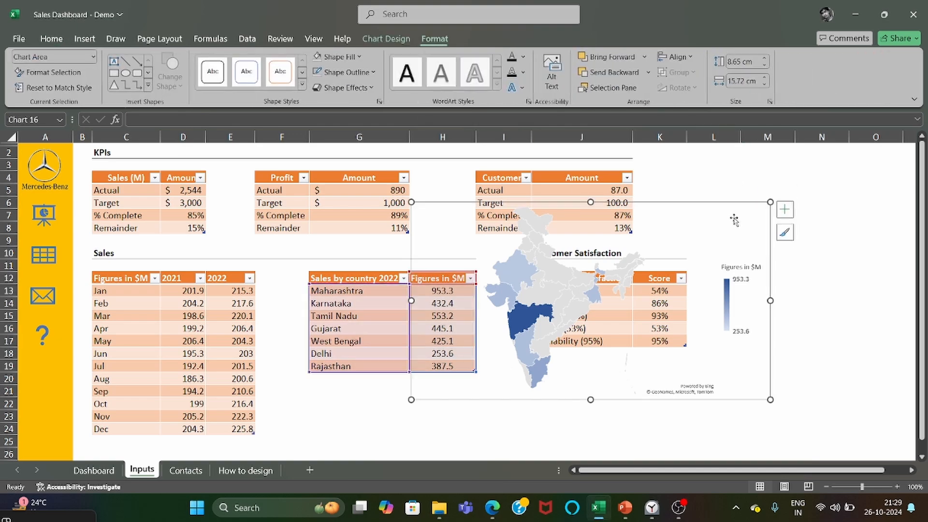
# Cut the map chart from the Inputs sheet and paste it onto the By Location card of the Dashboard sheet.
pyautogui.press('Delete')
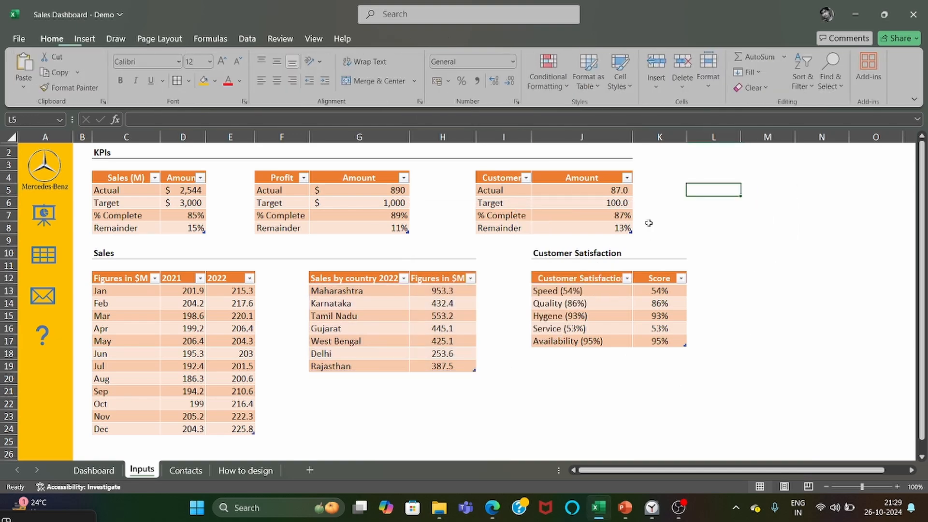
pyautogui.click(47, 229)
pyautogui.click(735, 373)
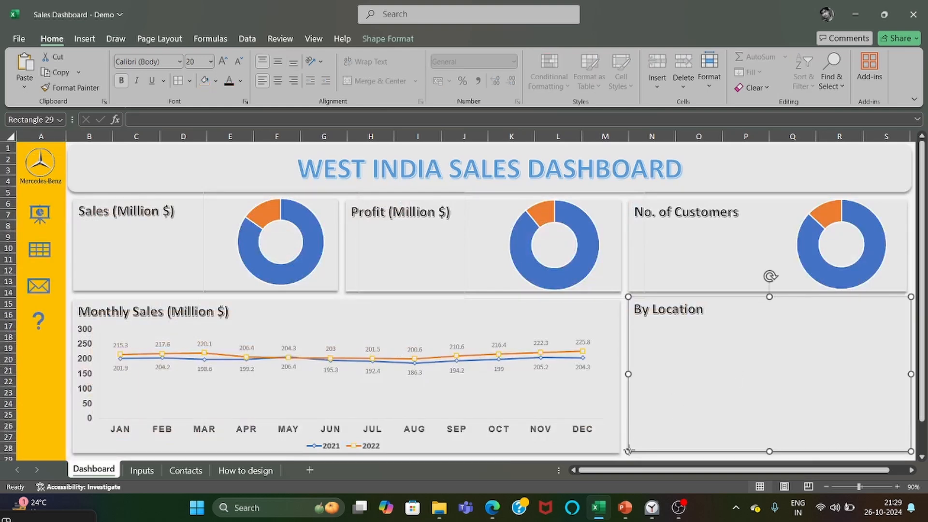
pyautogui.moveTo(628, 452); pyautogui.dragTo(627, 452)
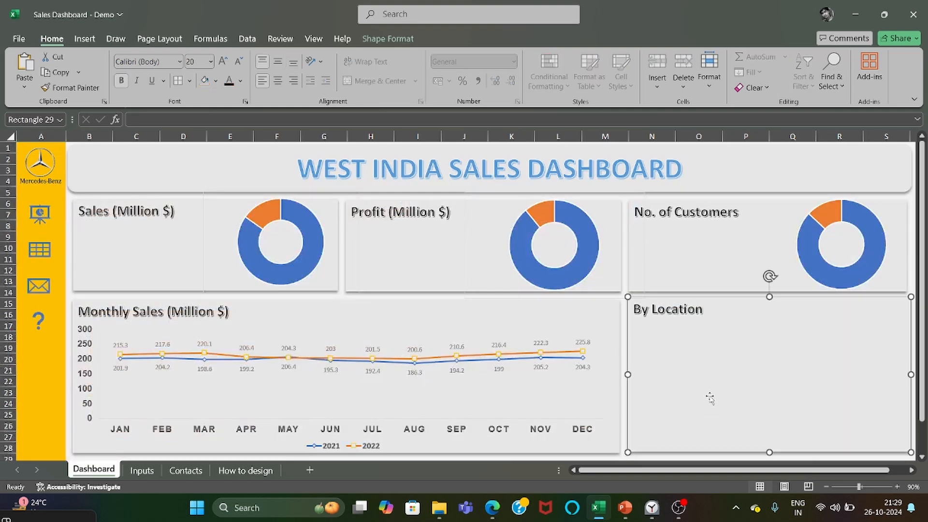
pyautogui.hotkey('ctrl', 'v')
# Shrink the pasted map chart and position it inside the By Location card beneath the title.
pyautogui.moveTo(829, 469); pyautogui.dragTo(833, 468)
pyautogui.click(601, 340)
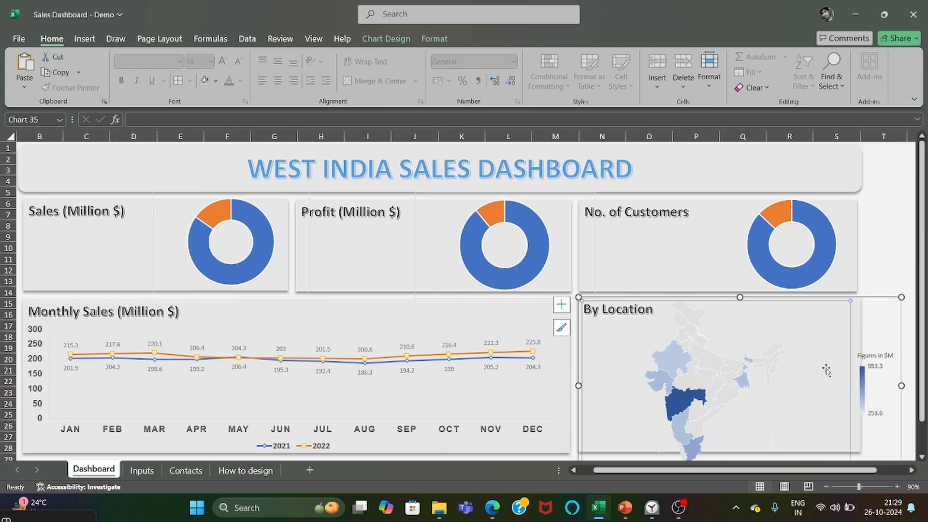
pyautogui.click(895, 300)
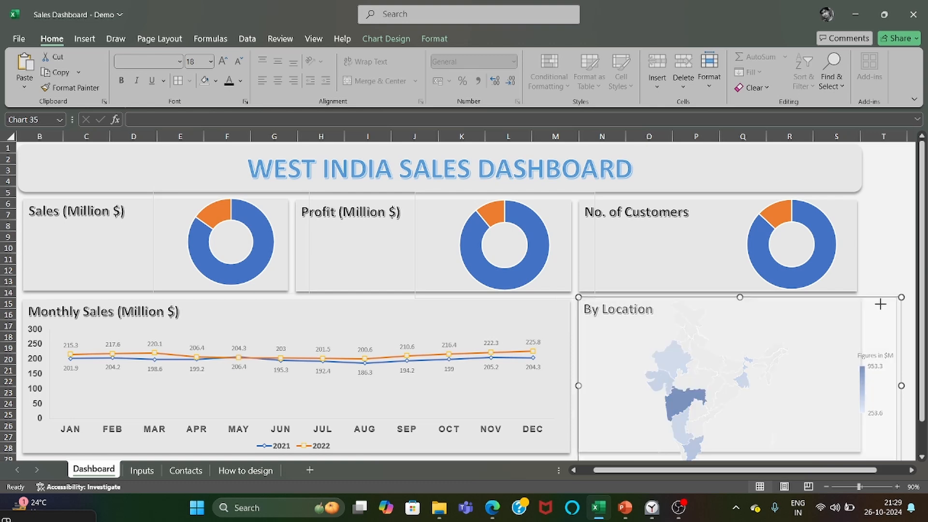
pyautogui.moveTo(879, 303); pyautogui.dragTo(809, 331)
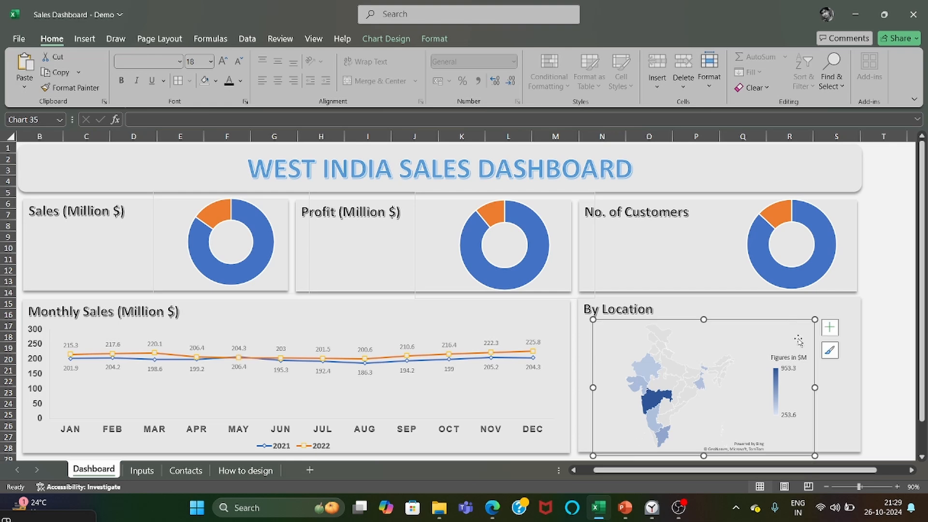
pyautogui.click(878, 336)
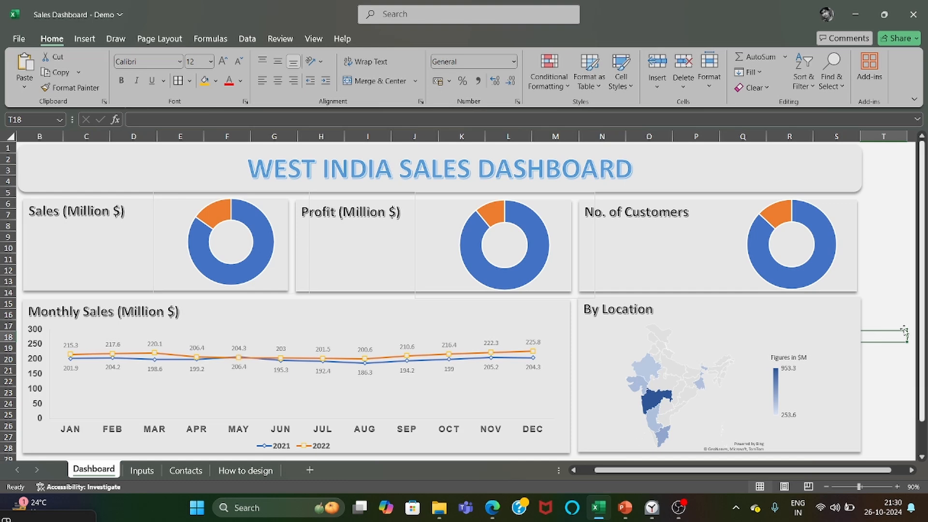
# Fill the No. of Customers and By Location cards with white.
pyautogui.click(635, 250)
pyautogui.click(388, 39)
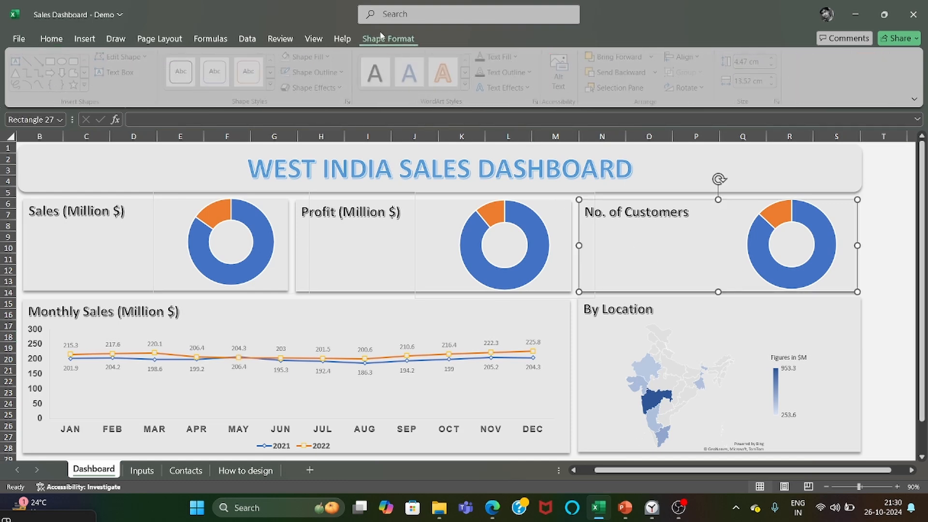
pyautogui.click(312, 57)
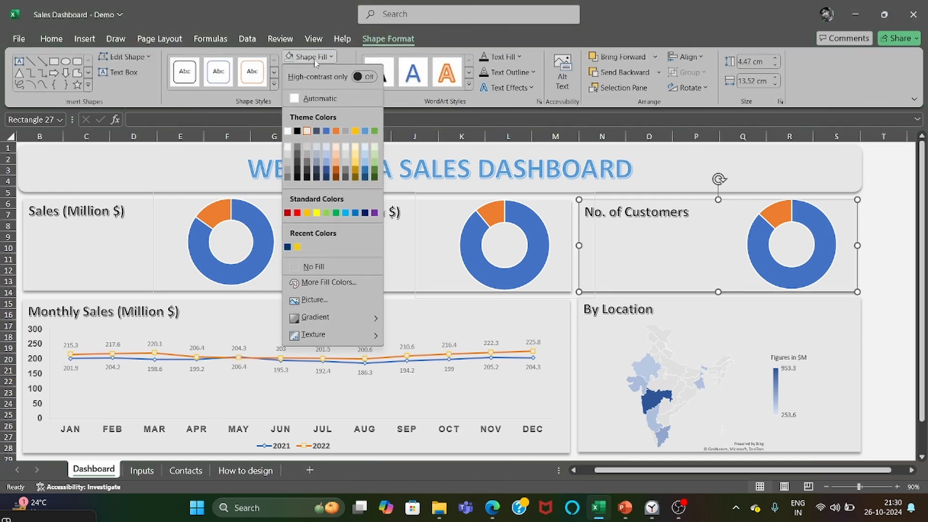
pyautogui.click(287, 131)
pyautogui.click(786, 311)
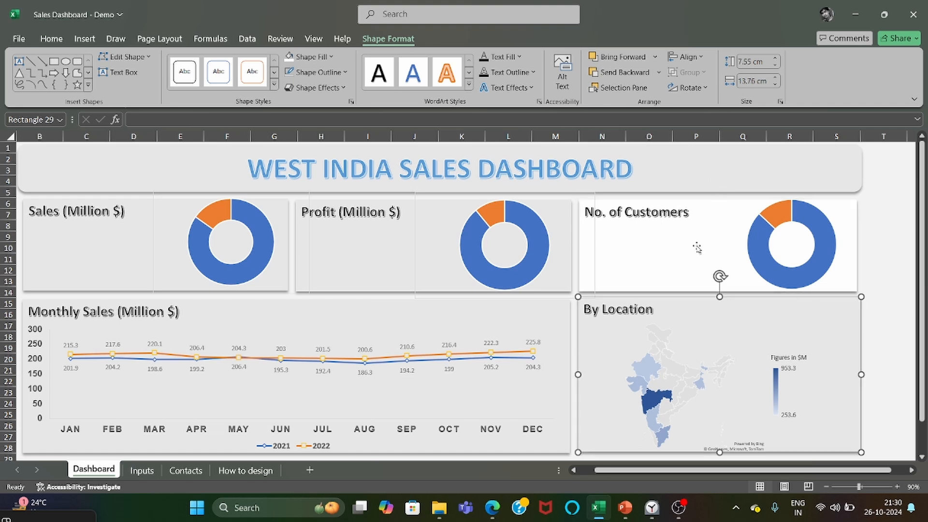
pyautogui.click(297, 58)
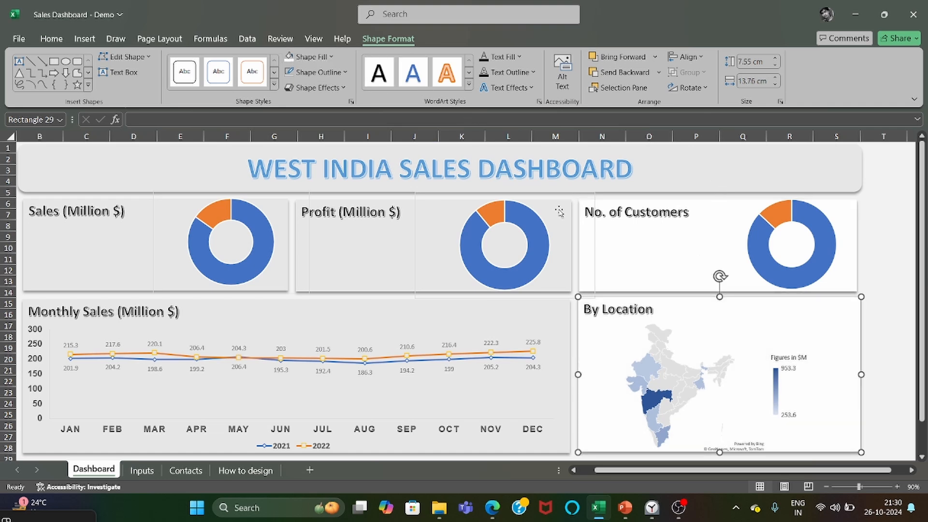
# Fill the Profit (Million $) and Sales (Million $) cards with white.
pyautogui.click(464, 203)
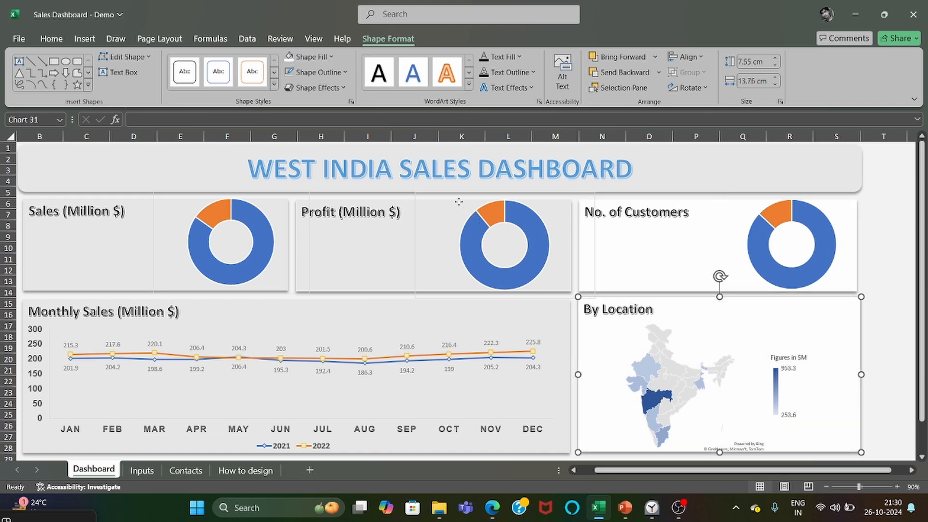
pyautogui.click(366, 229)
pyautogui.click(295, 57)
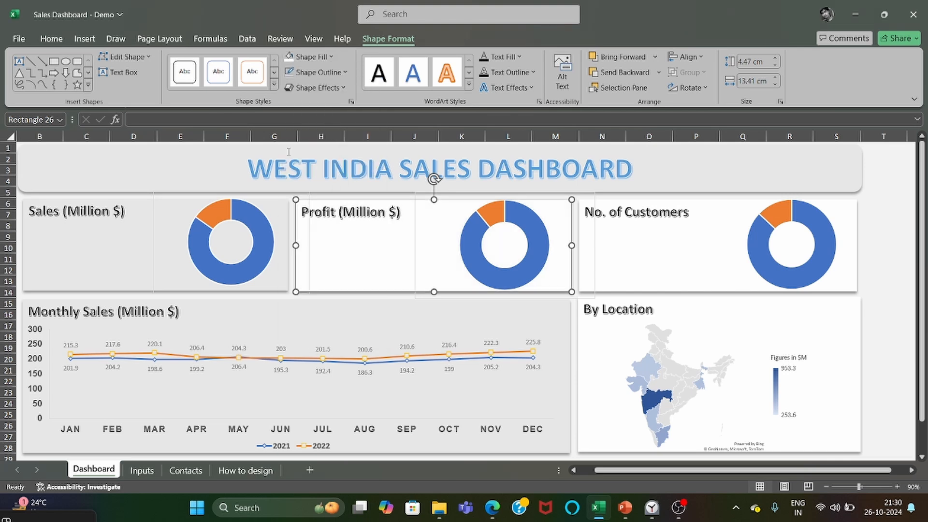
pyautogui.click(279, 204)
pyautogui.click(126, 207)
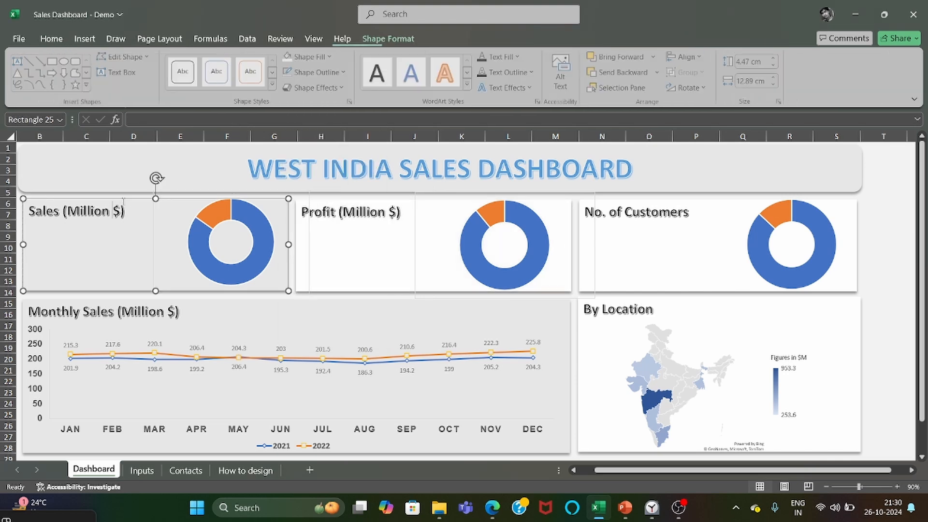
pyautogui.click(295, 57)
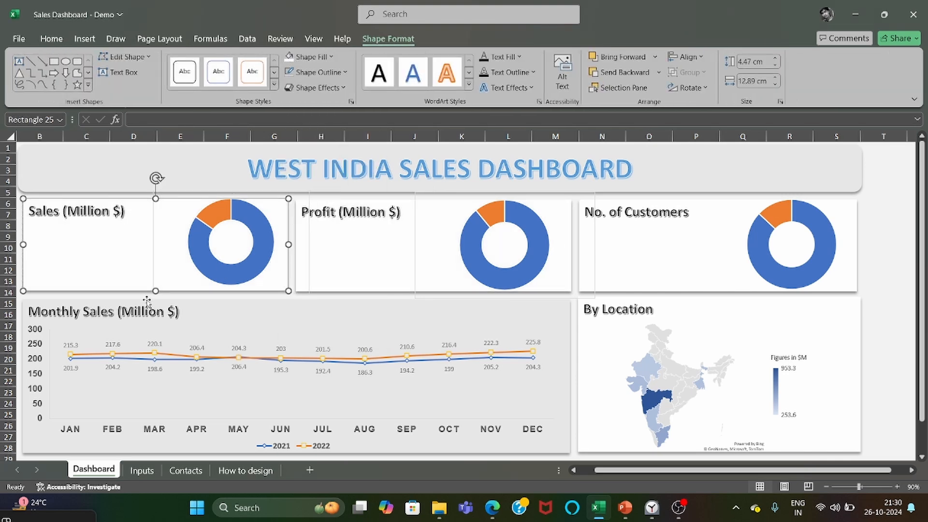
# Fill the Monthly Sales (Million $) card and the WEST INDIA SALES DASHBOARD banner with white.
pyautogui.click(200, 300)
pyautogui.click(294, 57)
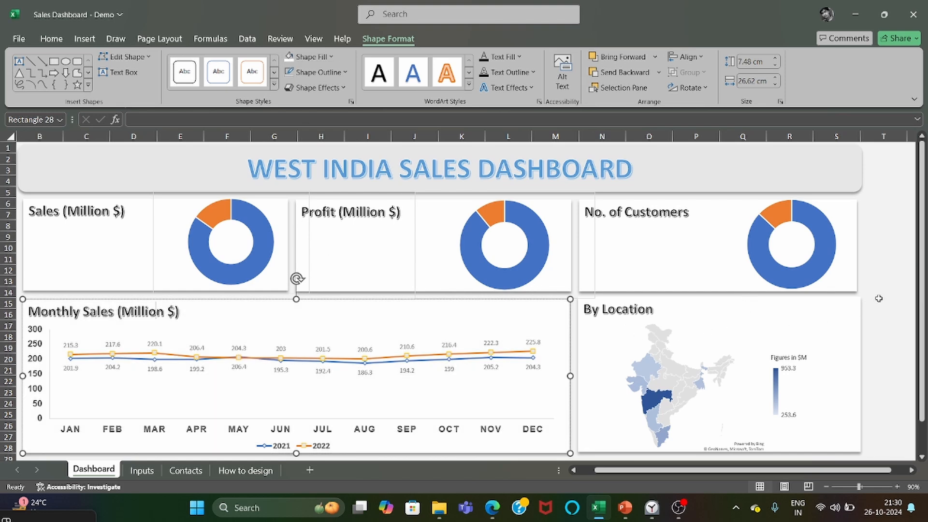
pyautogui.moveTo(815, 470); pyautogui.dragTo(777, 470)
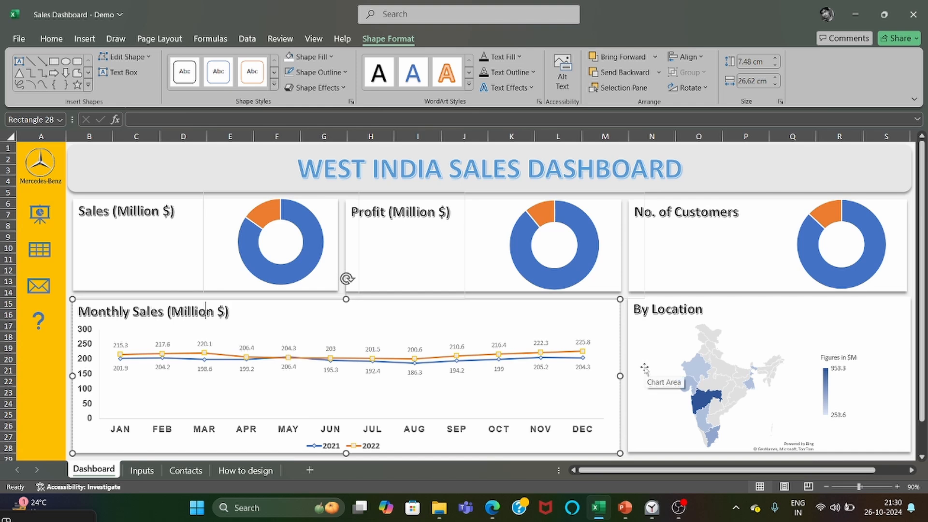
pyautogui.click(847, 184)
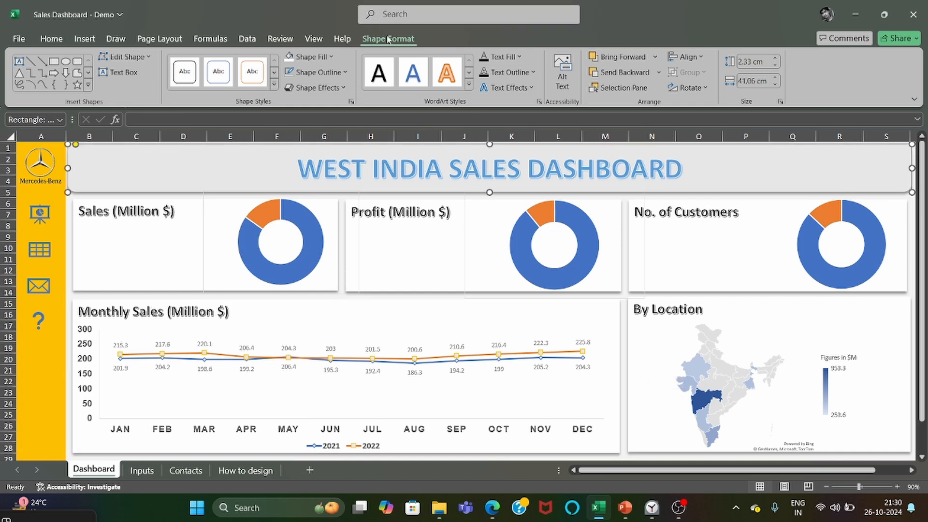
pyautogui.click(298, 57)
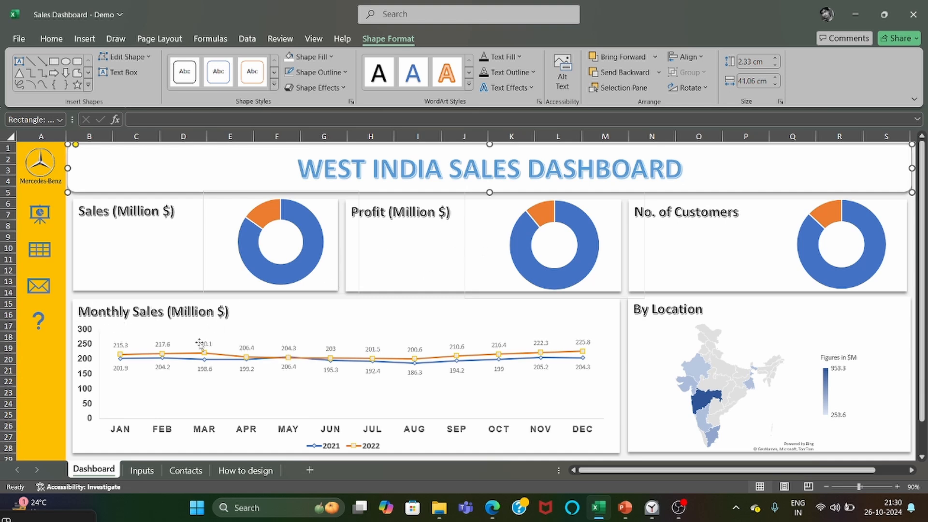
# View the Contacts sheet and the How to design sheet.
pyautogui.click(186, 471)
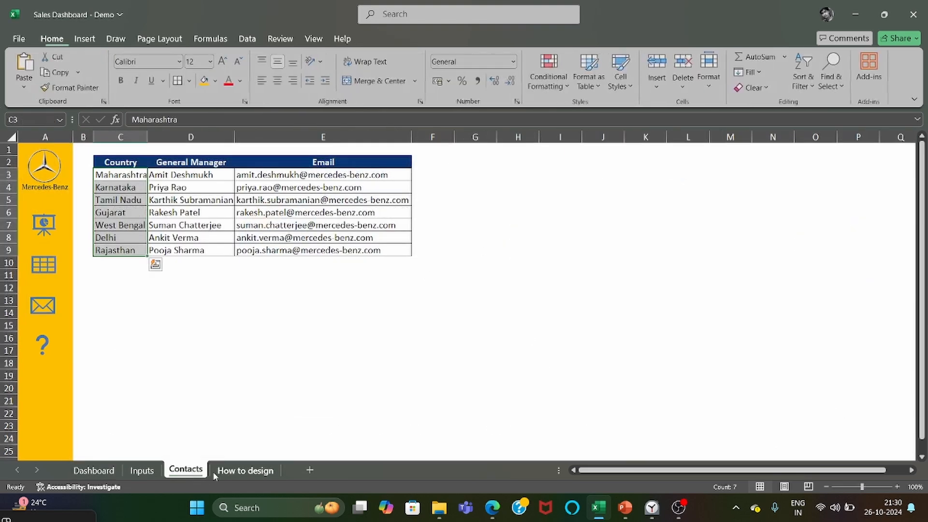
pyautogui.click(242, 471)
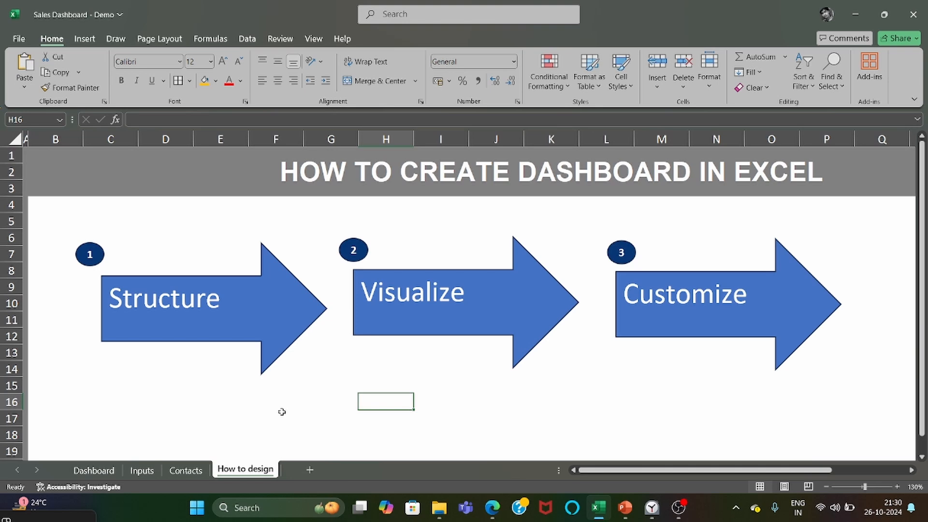
# Insert a text box in the centre of the Sales (Million $) doughnut on the Dashboard sheet.
pyautogui.click(92, 470)
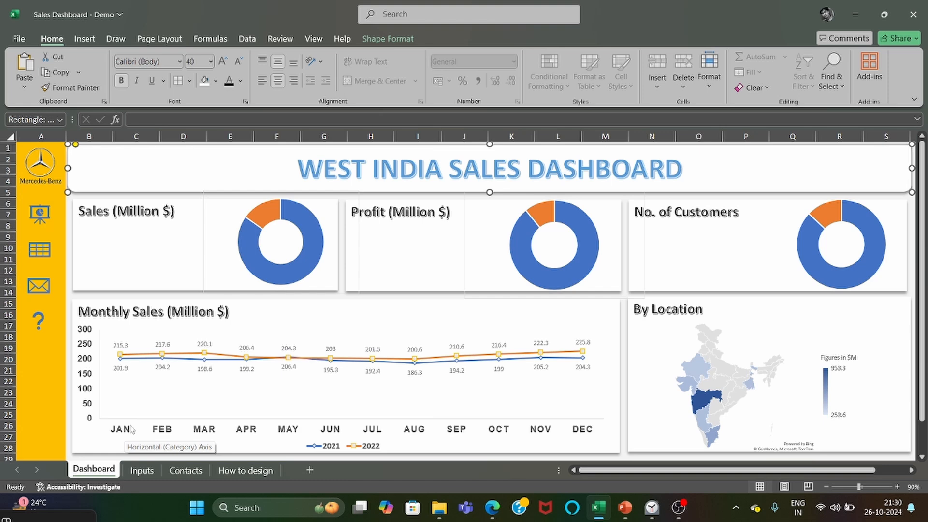
pyautogui.click(87, 39)
pyautogui.click(188, 57)
pyautogui.click(170, 89)
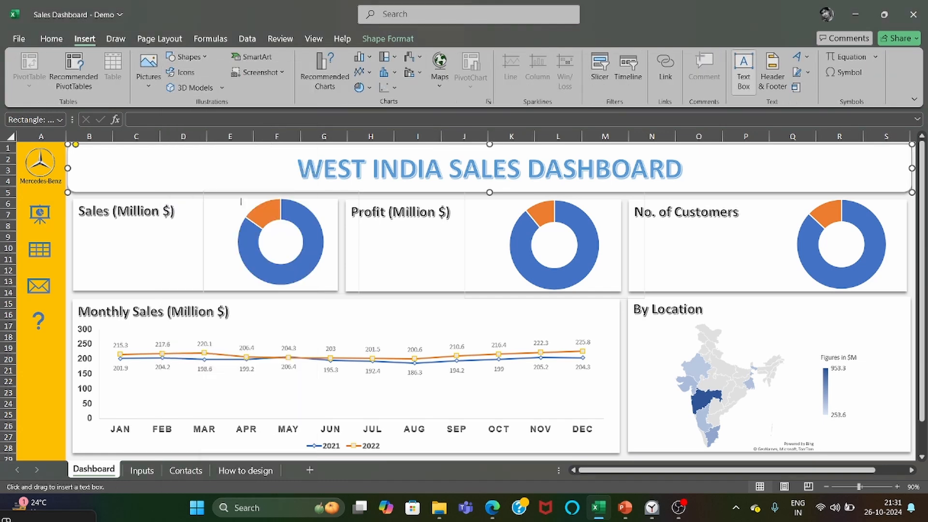
pyautogui.click(268, 235)
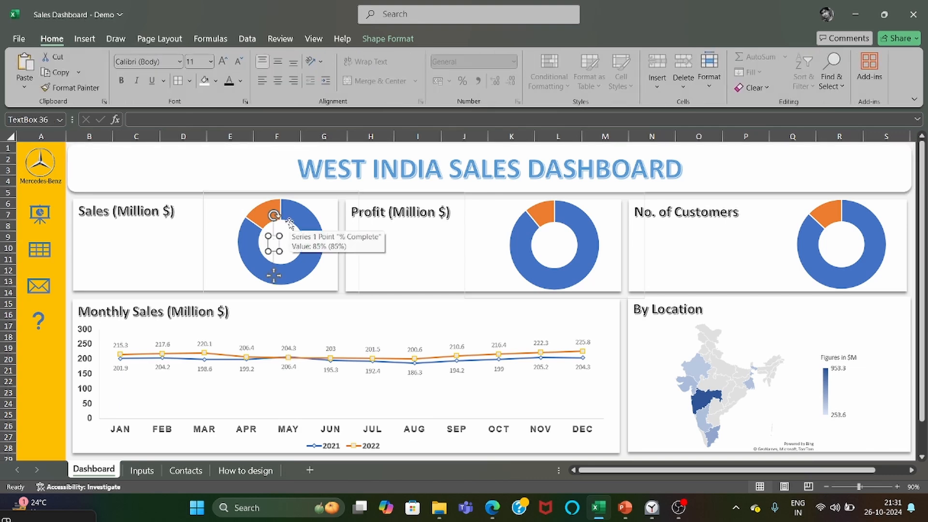
# Link the Sales doughnut's text box to the sales % Complete value with the formula =Inputs!D7.
pyautogui.write('=')
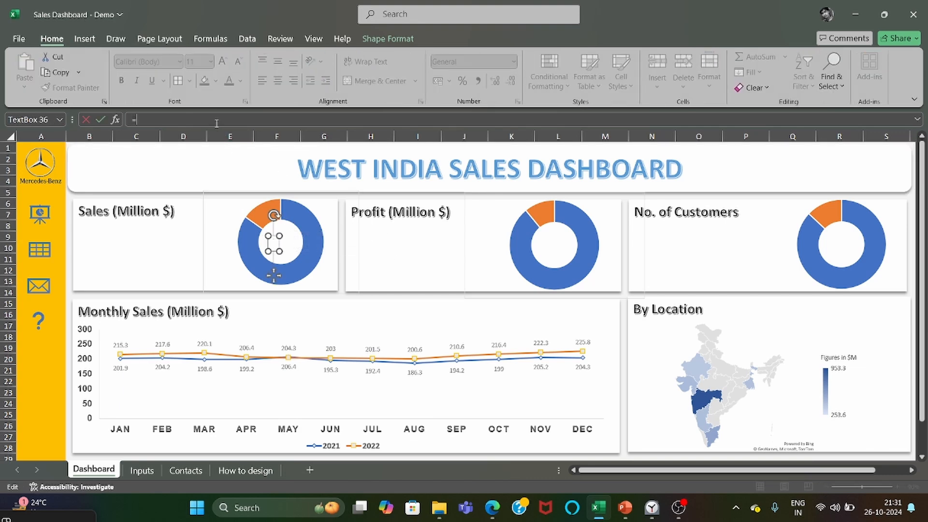
pyautogui.click(142, 470)
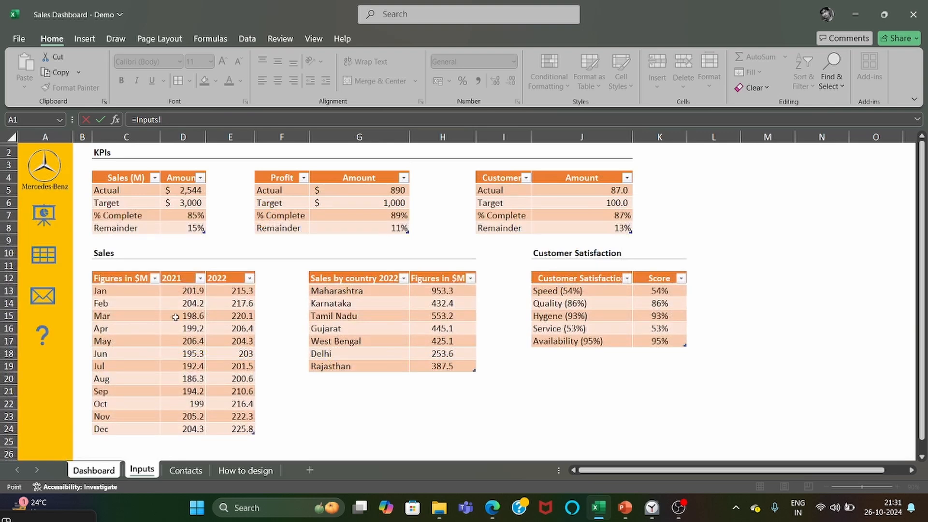
pyautogui.click(188, 215)
pyautogui.press('Return')
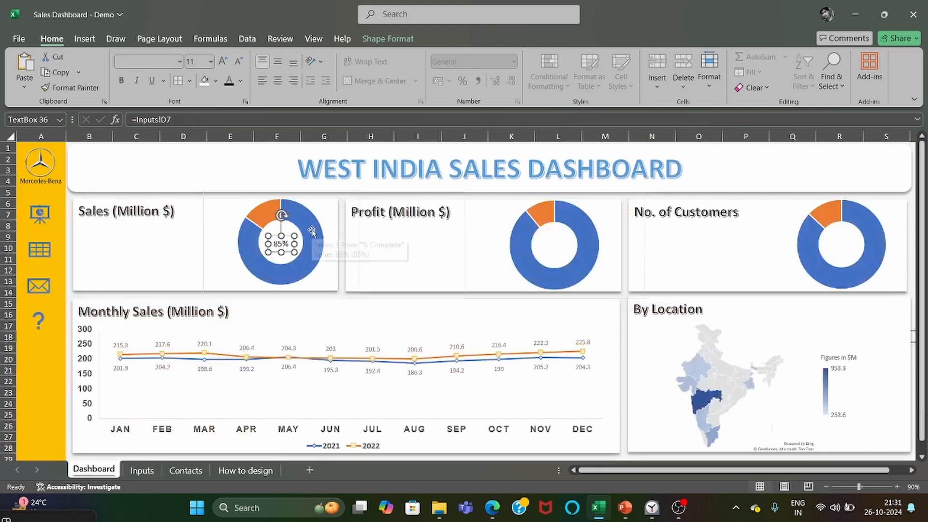
# Format the percentage label inside the Sales doughnut as bold Calibri text at size 28.
pyautogui.click(180, 61)
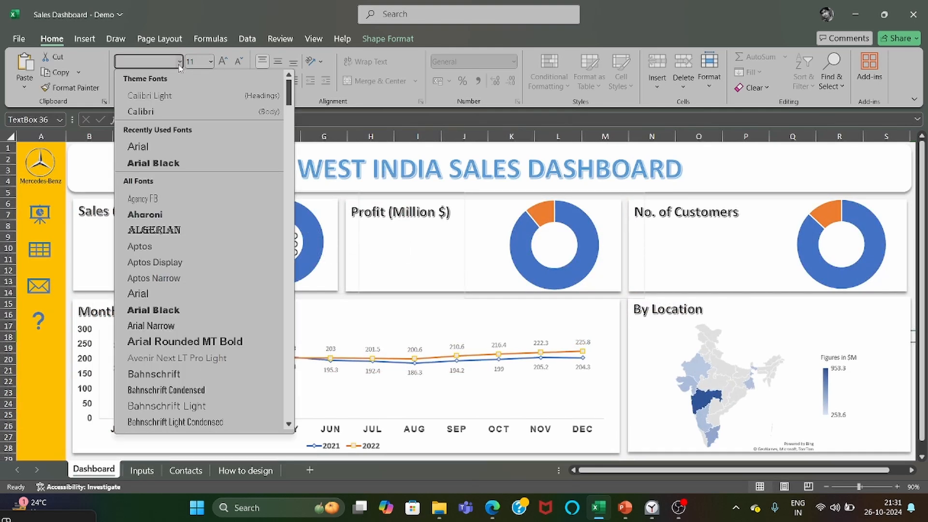
pyautogui.click(145, 145)
pyautogui.click(211, 61)
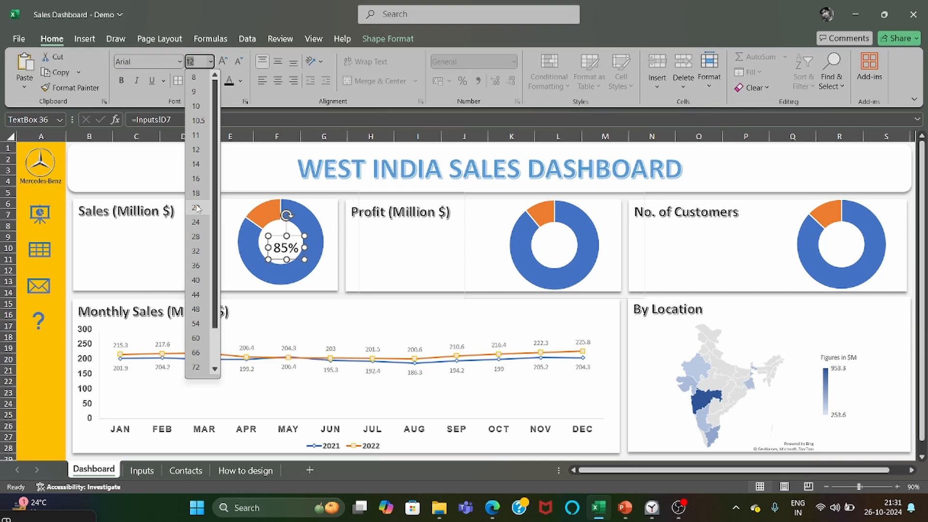
pyautogui.click(195, 222)
pyautogui.hotkey('ctrl', 'b')
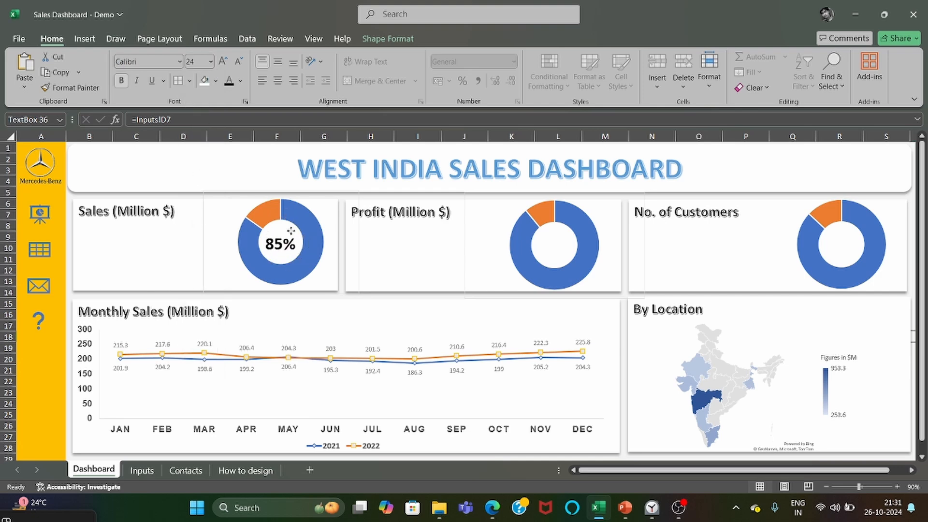
pyautogui.click(294, 239)
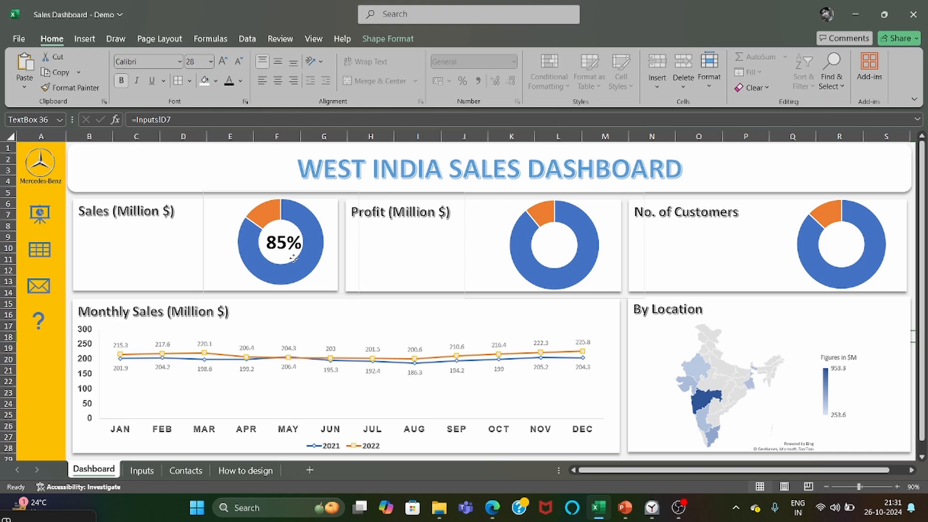
pyautogui.click(294, 259)
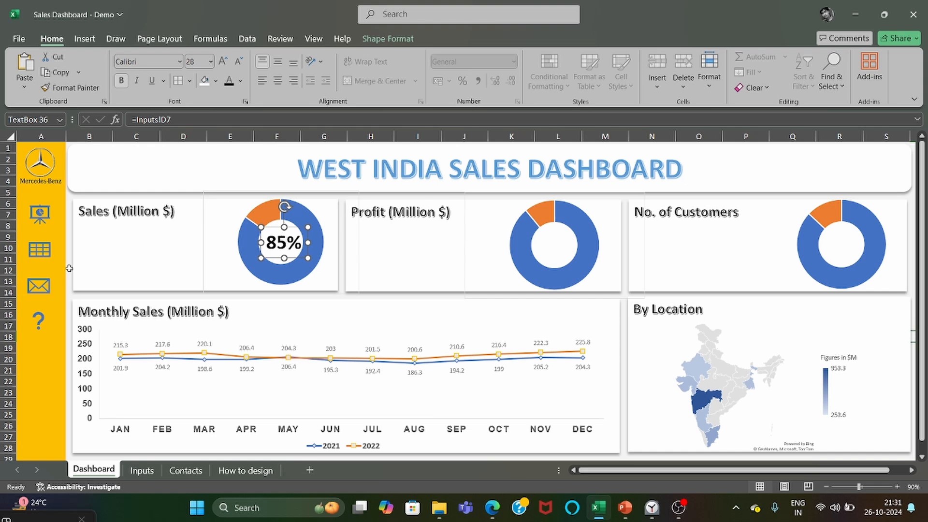
# Check the sidebar links by viewing the Inputs sheet and returning to the Dashboard.
pyautogui.click(38, 250)
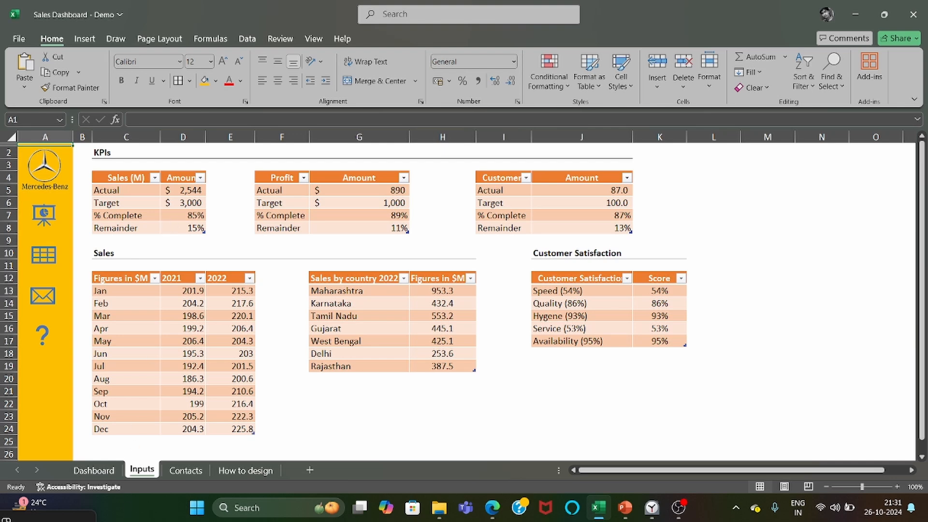
pyautogui.click(45, 213)
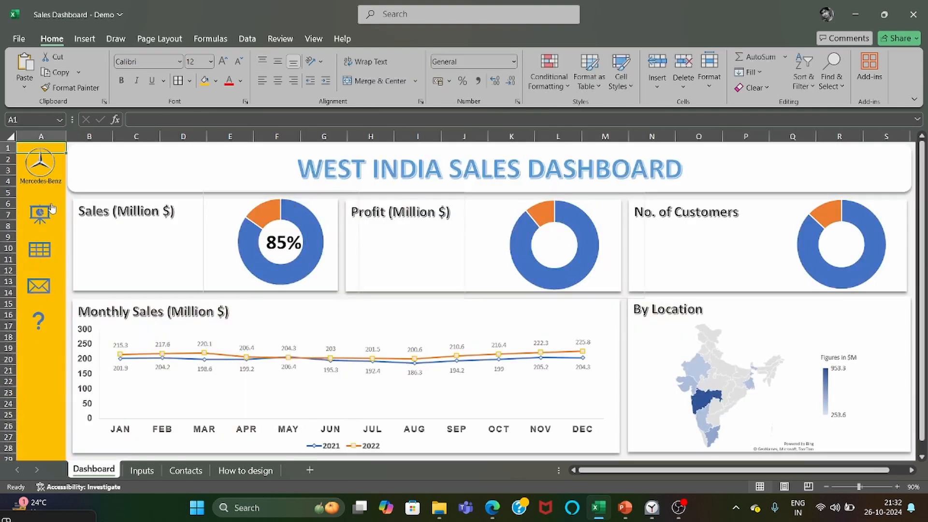
pyautogui.click(335, 266)
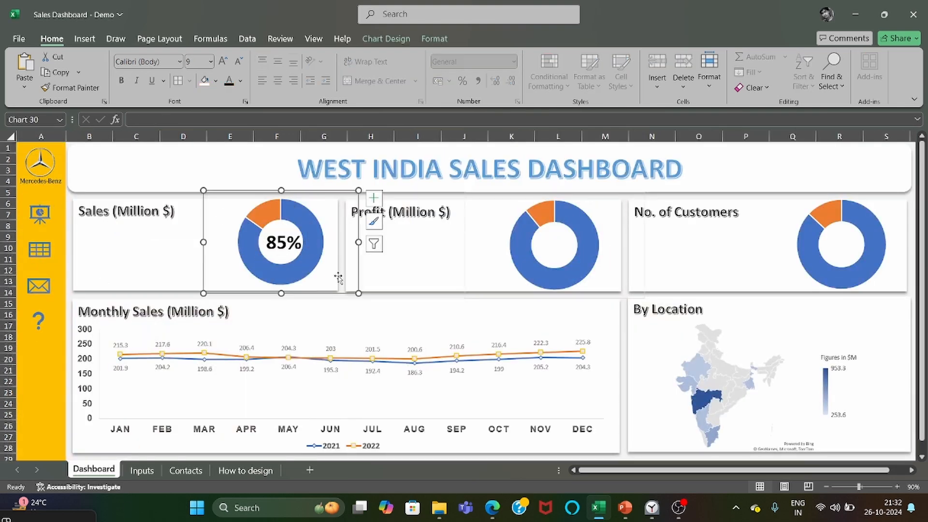
# Add a text box in the centre of the Profit doughnut, linked with =Inputs!$G$7 and formatted as bold Arial size 24.
pyautogui.click(561, 259)
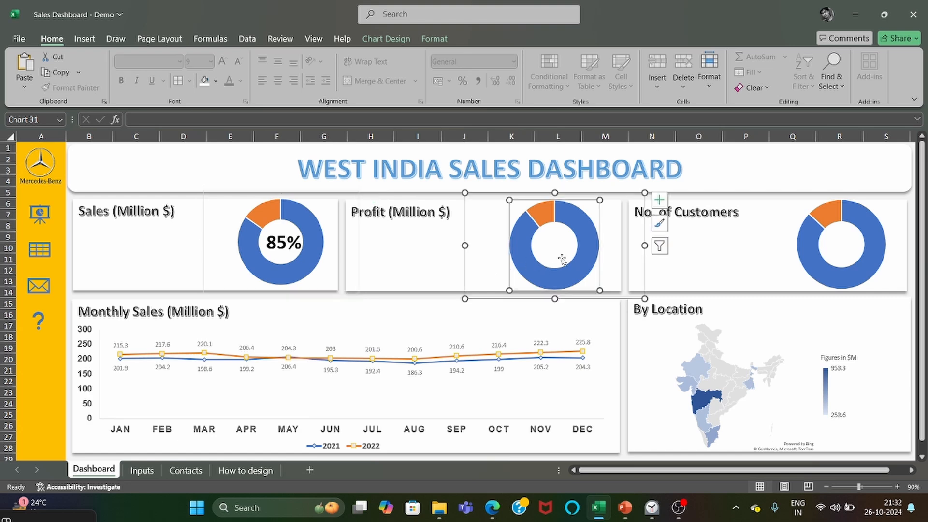
pyautogui.click(86, 40)
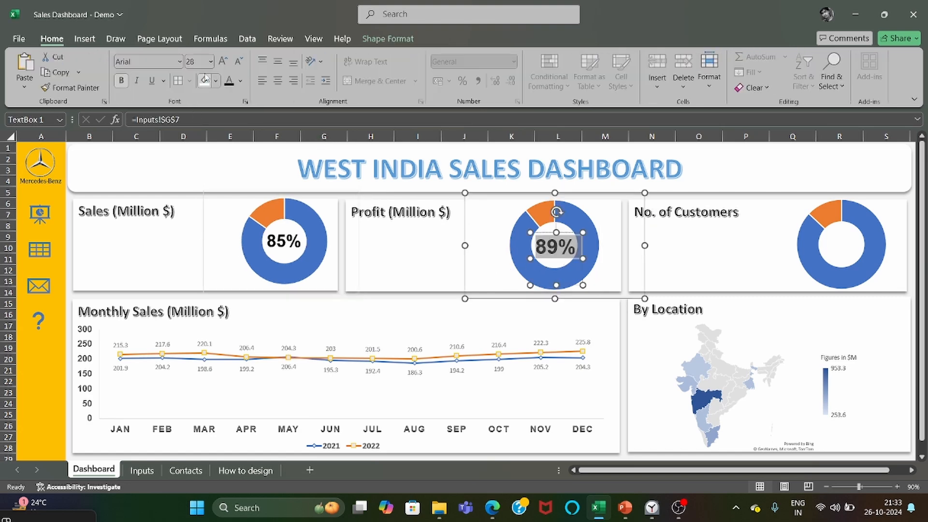
pyautogui.click(210, 62)
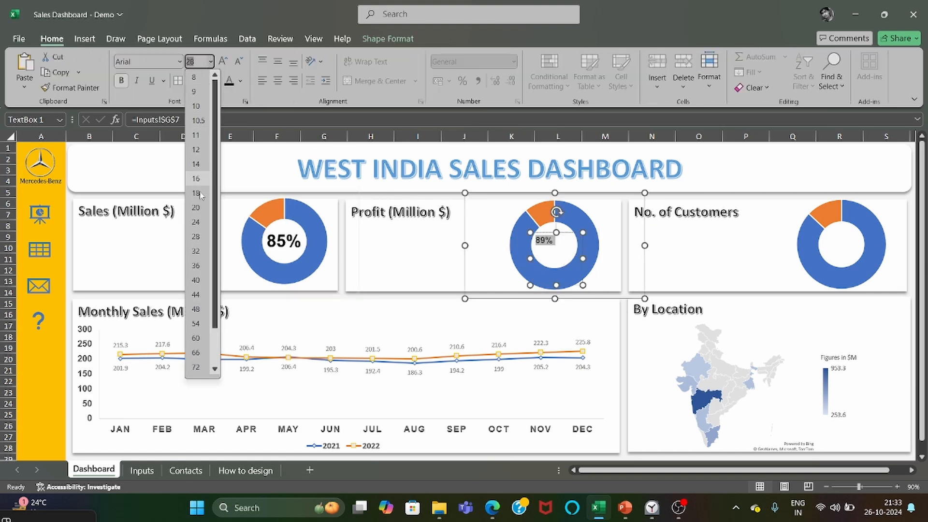
pyautogui.click(200, 240)
pyautogui.click(590, 269)
pyautogui.click(550, 250)
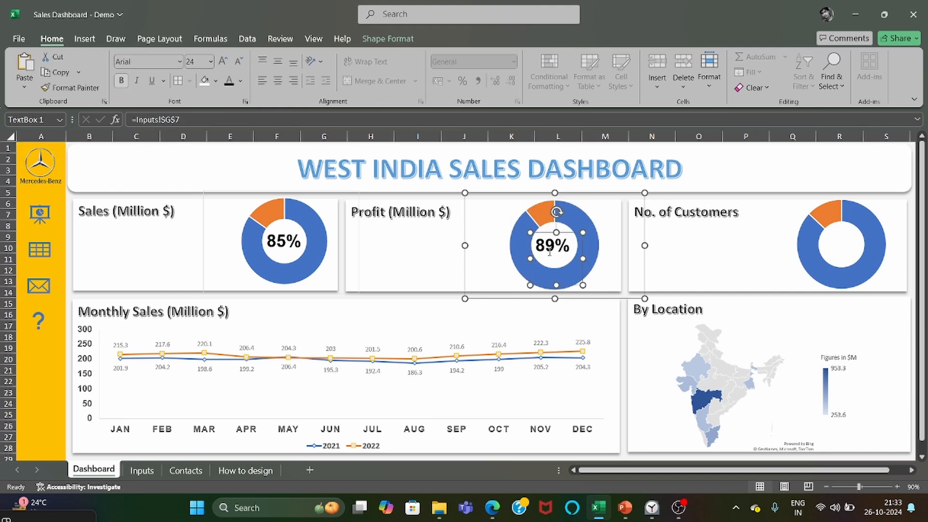
# Insert a text box in the No. of Customers doughnut and link it with the formula =Inputs!J7.
pyautogui.click(761, 245)
pyautogui.click(909, 470)
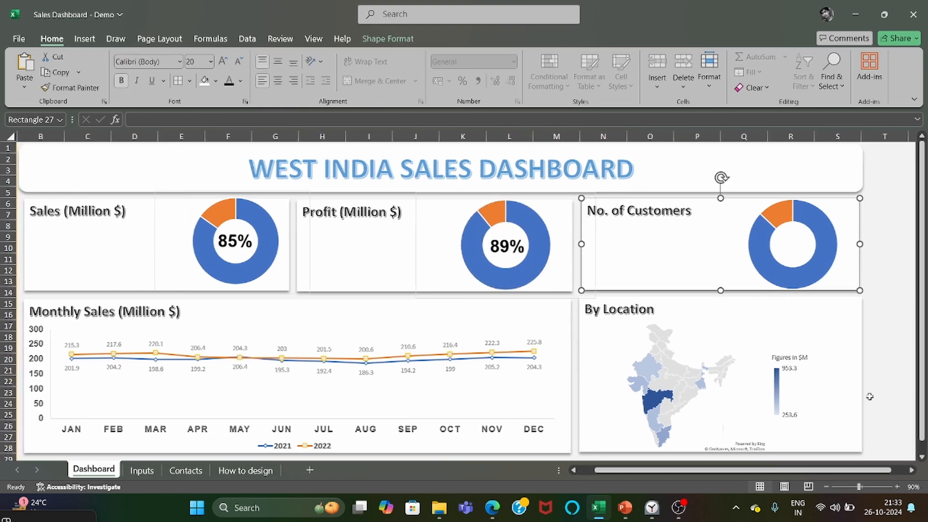
pyautogui.moveTo(808, 259)
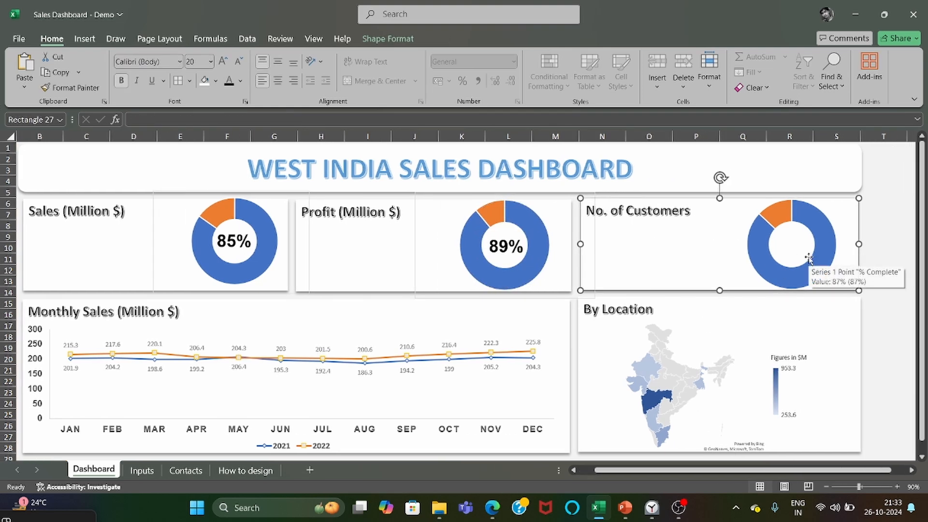
pyautogui.click(98, 43)
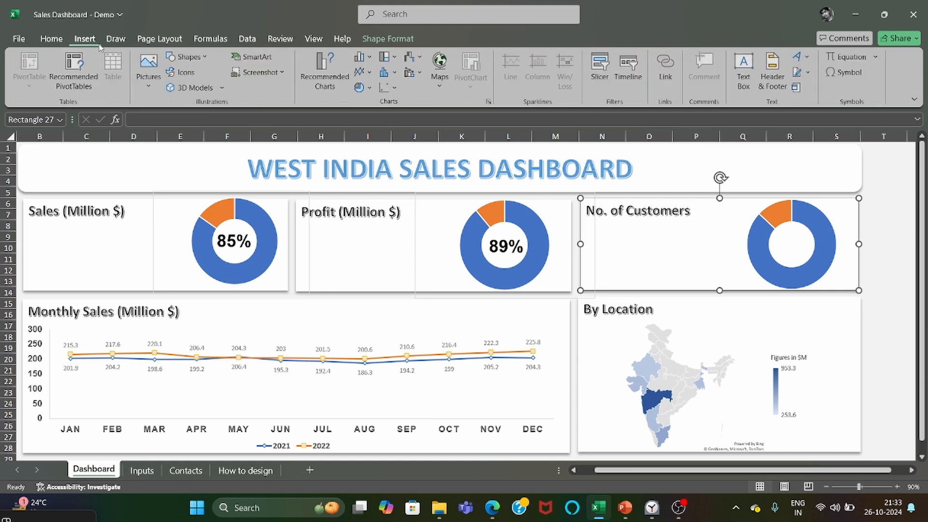
pyautogui.click(186, 57)
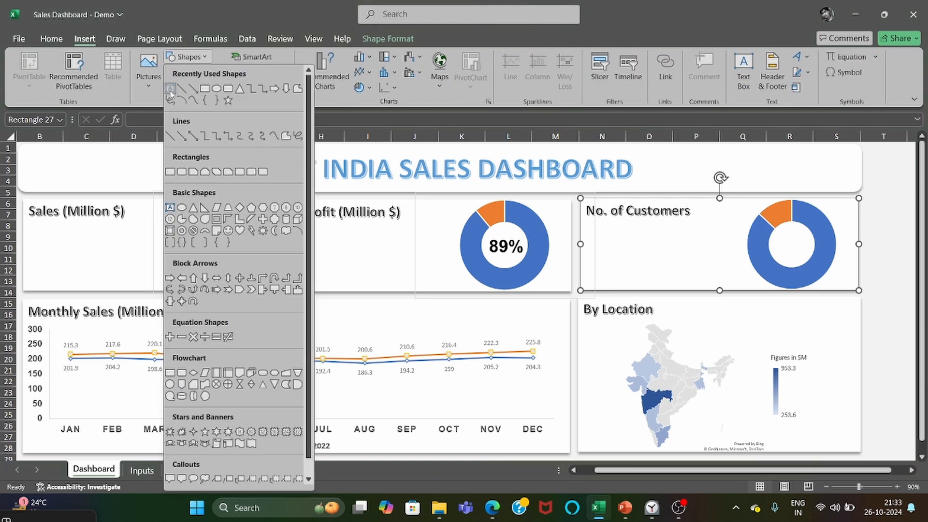
pyautogui.click(170, 91)
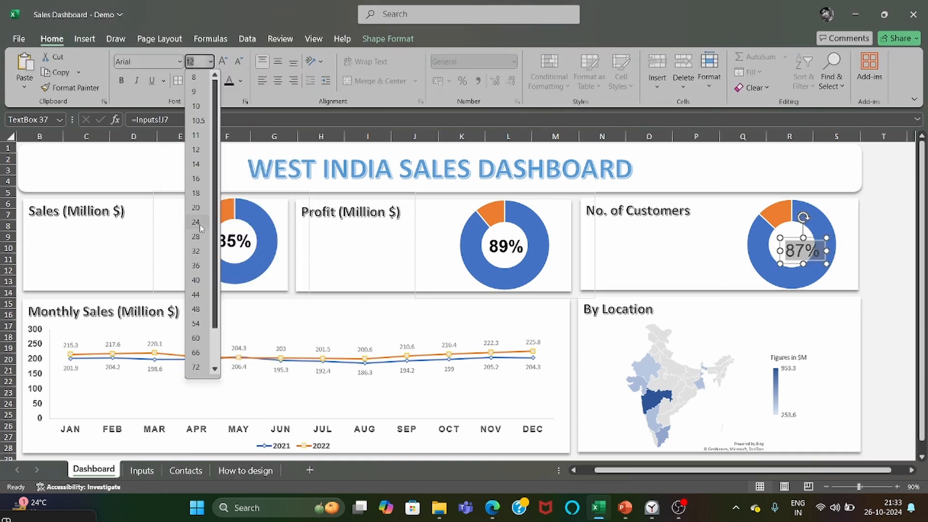
# Format the No. of Customers percentage label as bold Arial size 24 and centre it inside the doughnut.
pyautogui.click(199, 221)
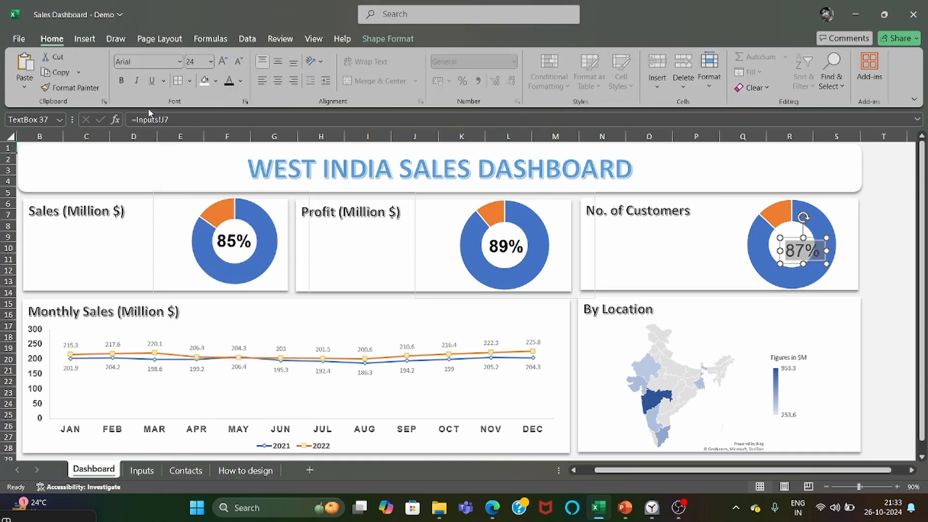
pyautogui.click(121, 80)
pyautogui.click(800, 263)
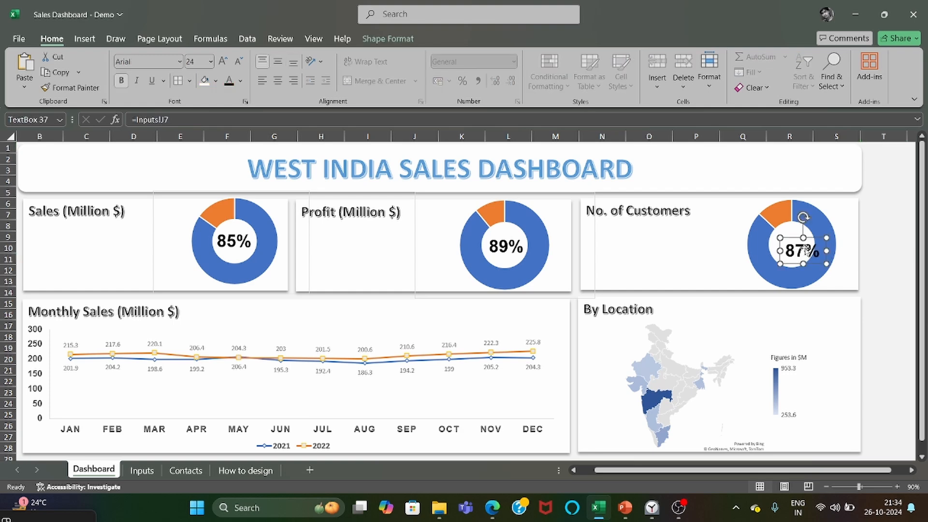
pyautogui.moveTo(796, 265); pyautogui.dragTo(786, 261)
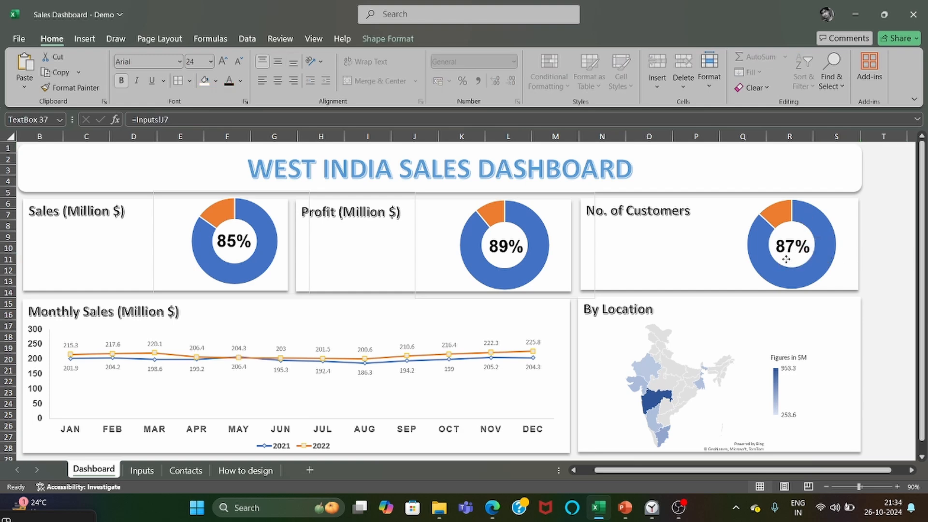
pyautogui.click(871, 264)
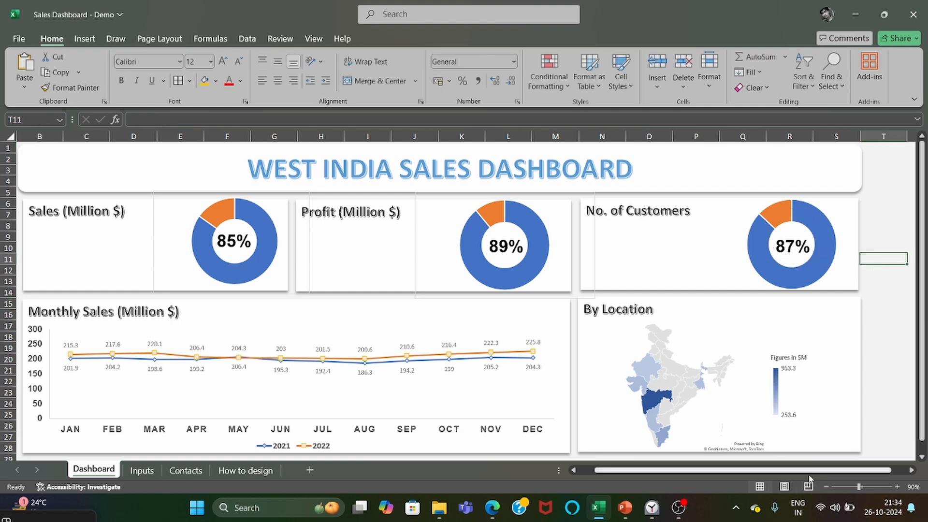
# Insert a text box beneath the title in the Sales (Million $) card.
pyautogui.hscroll(-1, 802, 469)
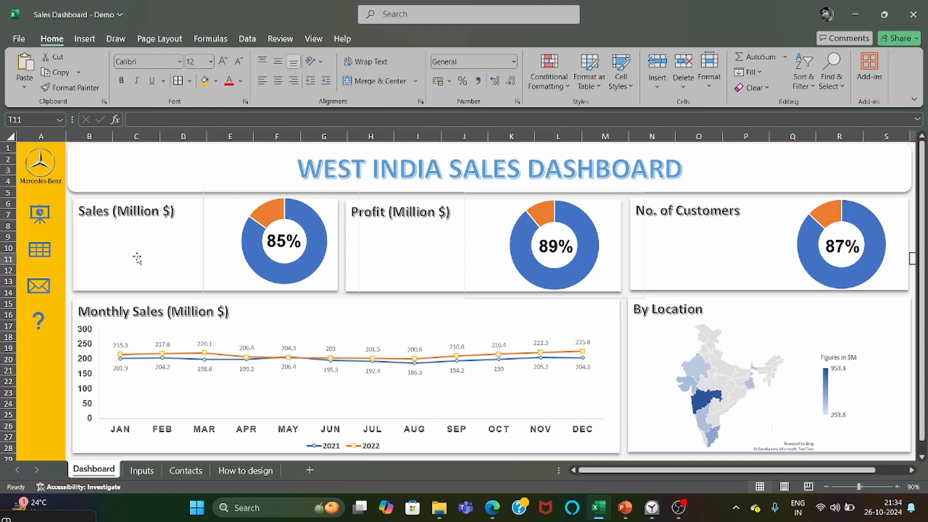
pyautogui.click(86, 41)
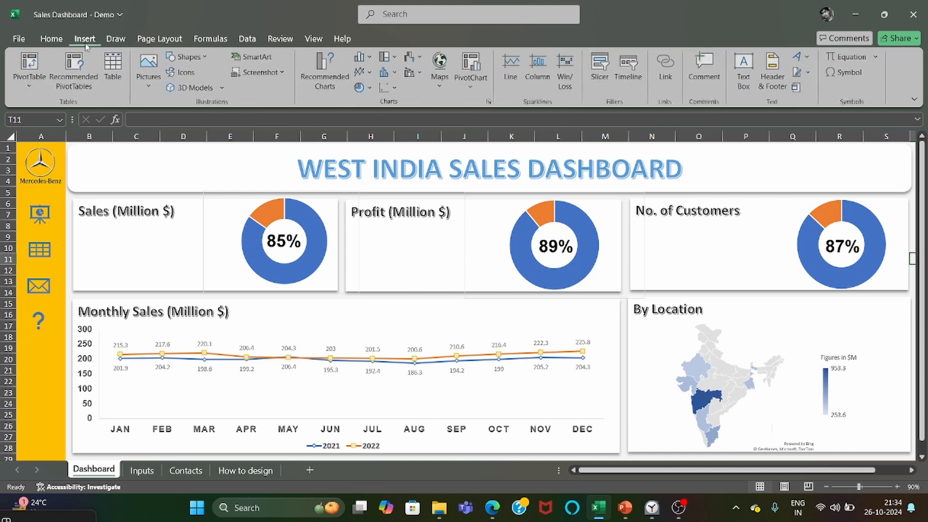
pyautogui.click(187, 57)
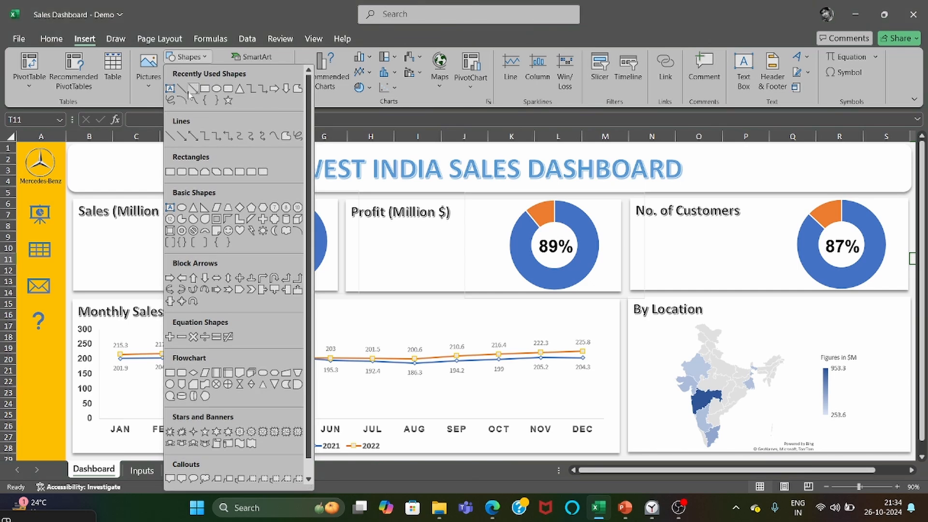
pyautogui.click(170, 88)
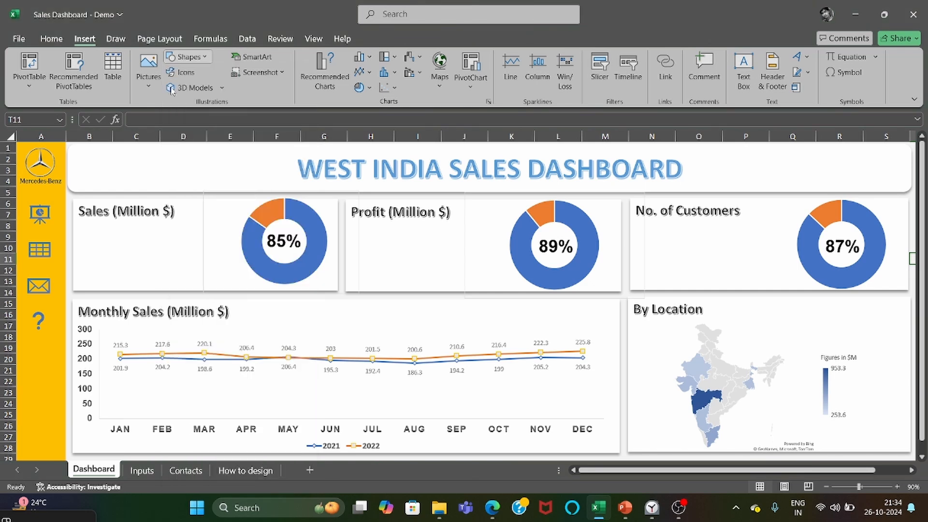
pyautogui.click(88, 241)
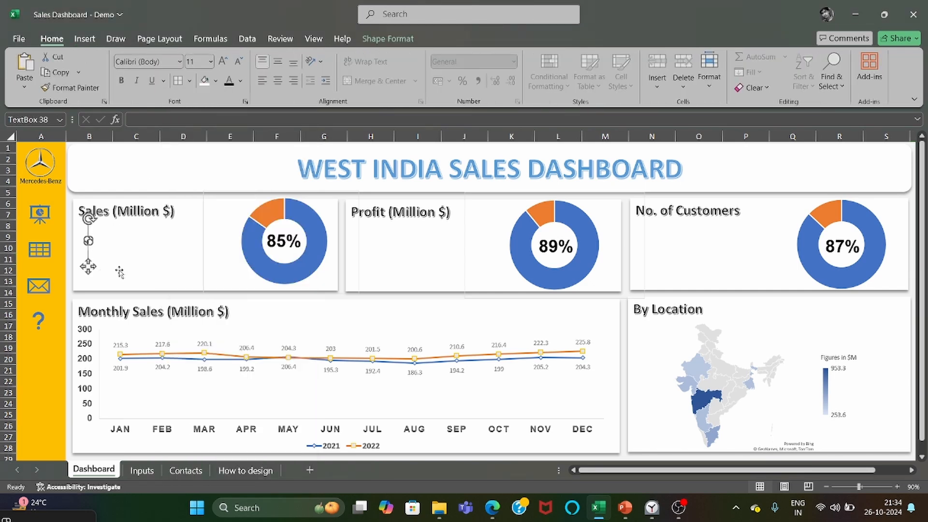
# Link the Sales card's new text box to the actual sales amount with =Inputs!D5 and enlarge the box to fit the value.
pyautogui.click(152, 120)
pyautogui.write('=')
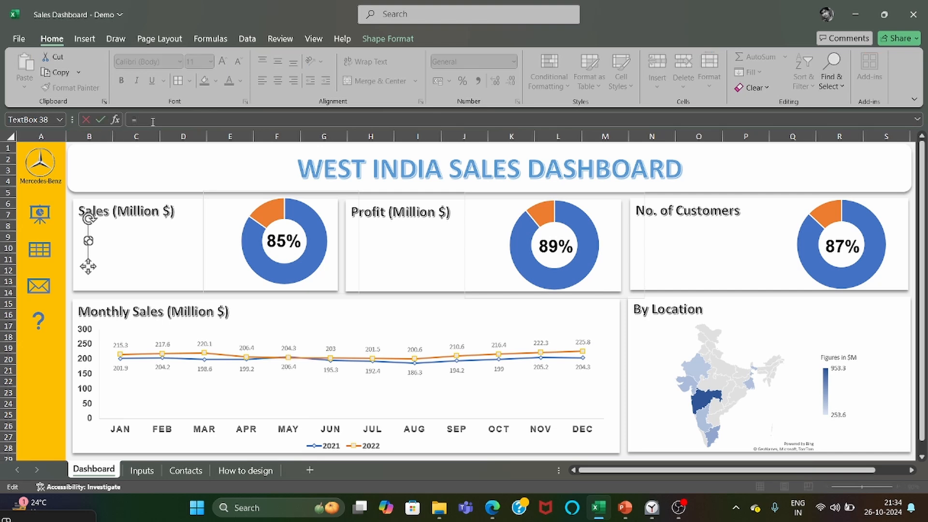
pyautogui.click(139, 474)
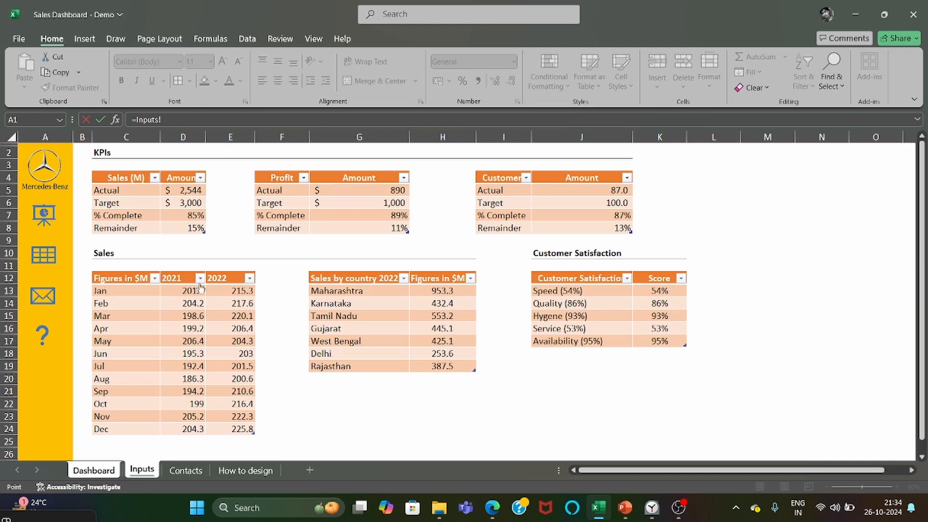
pyautogui.click(184, 192)
pyautogui.press('Return')
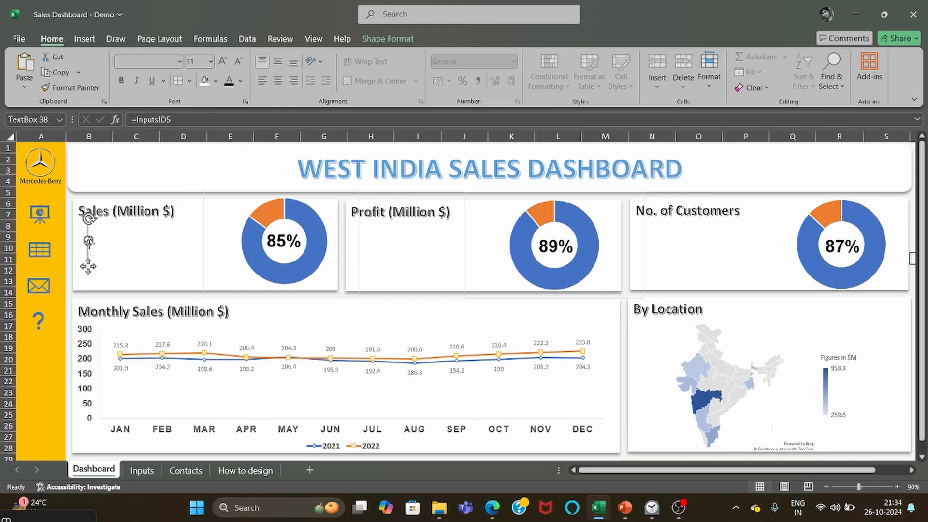
pyautogui.moveTo(89, 242); pyautogui.dragTo(128, 256)
pyautogui.click(106, 247)
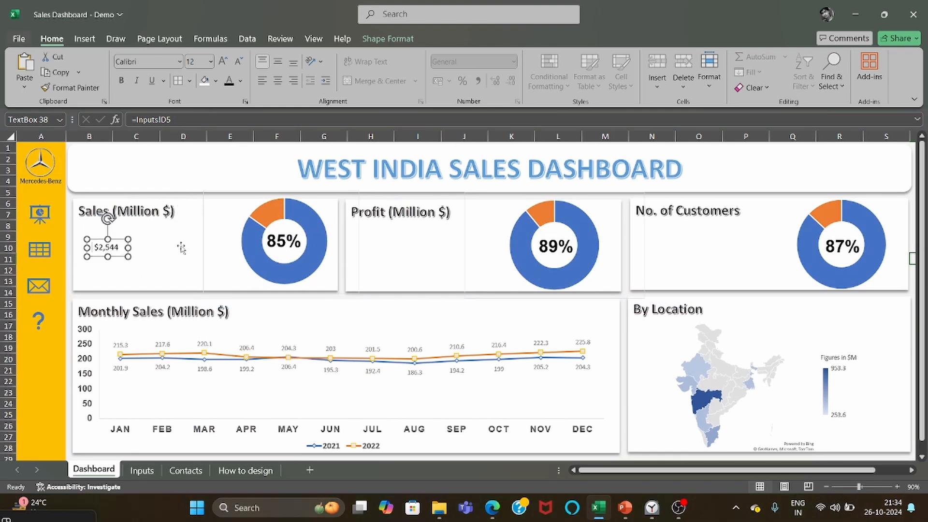
# Set the Sales amount to Arial size 28 and widen and heighten its text box to fit.
pyautogui.hotkey('ctrl', 'a')
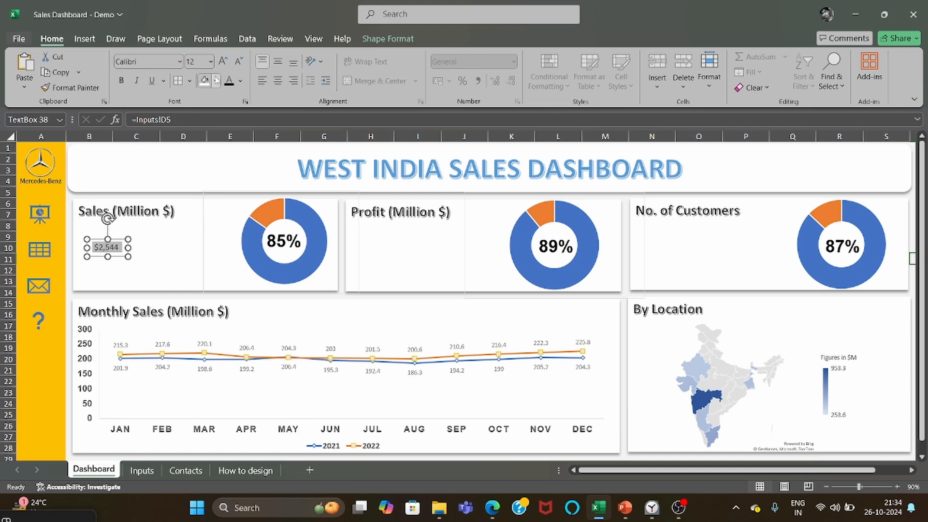
pyautogui.click(180, 61)
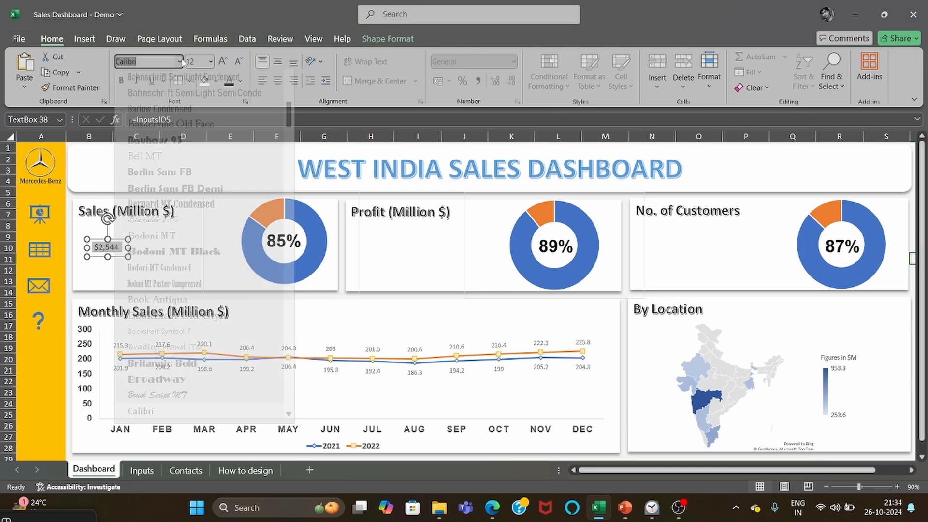
pyautogui.scroll(8, 165, 150)
pyautogui.click(135, 145)
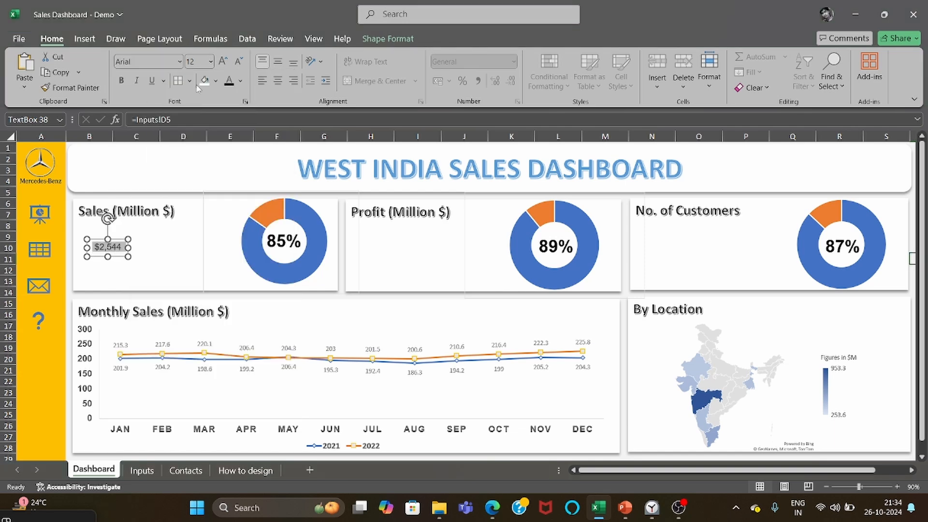
pyautogui.click(211, 61)
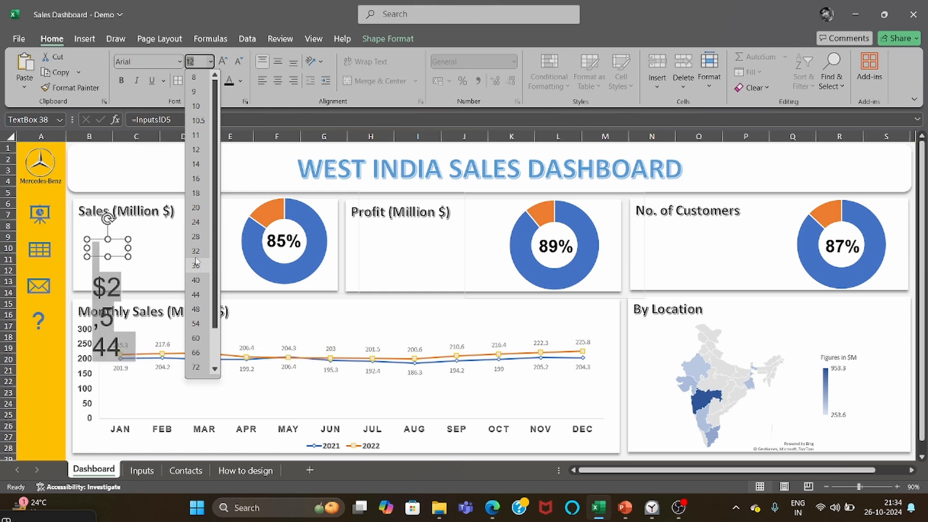
pyautogui.click(195, 236)
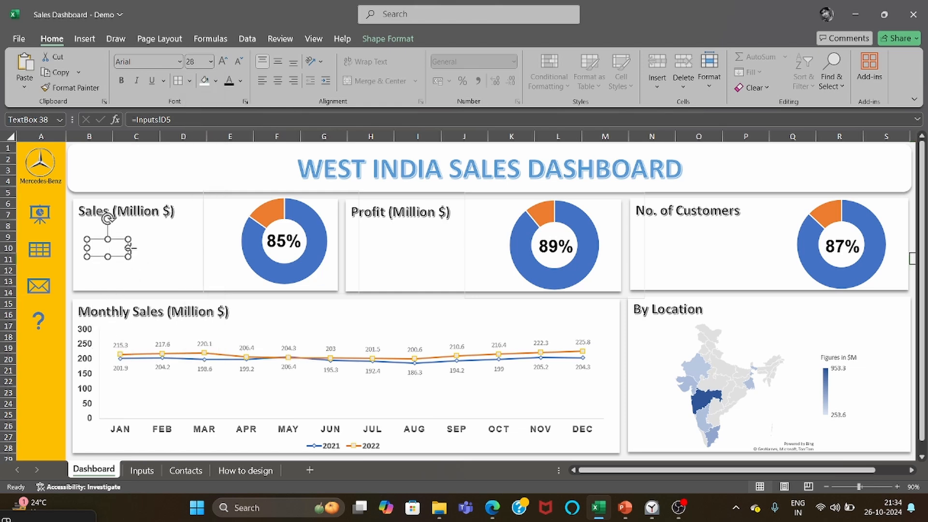
pyautogui.moveTo(128, 250); pyautogui.dragTo(218, 250)
pyautogui.moveTo(153, 256); pyautogui.dragTo(152, 276)
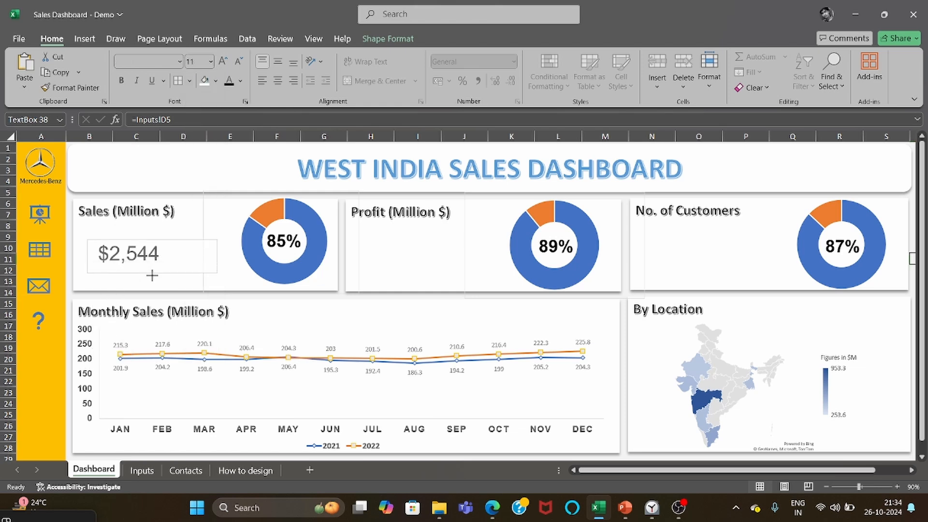
# Format the amount in the Sales card as bold at size 44.
pyautogui.hotkey('ctrl', 'a')
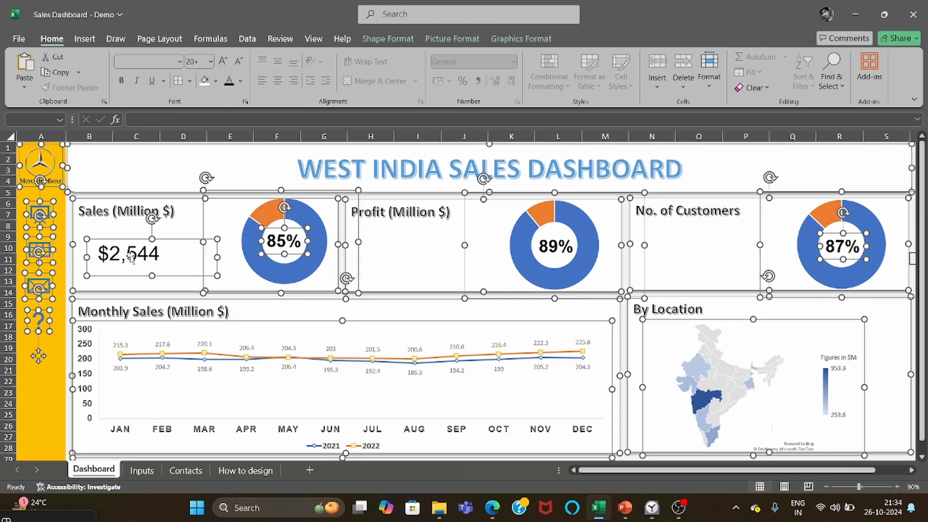
pyautogui.click(140, 312)
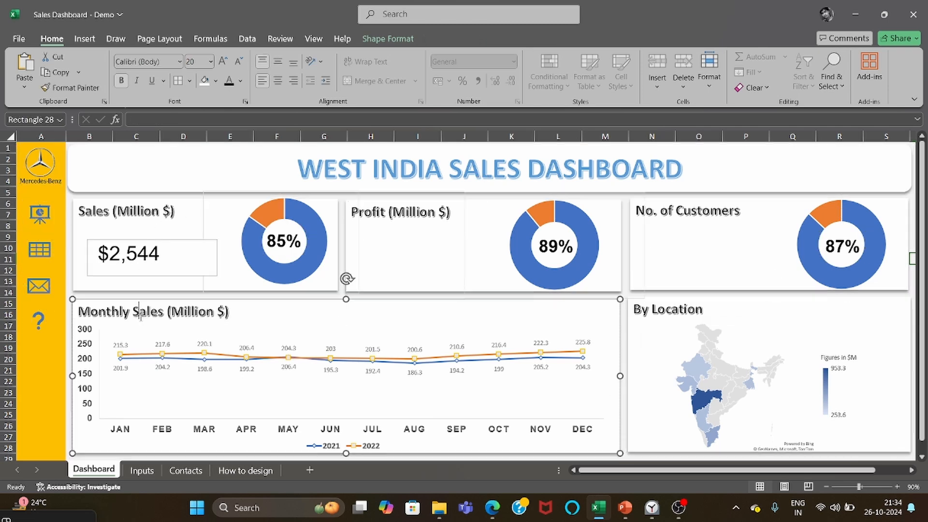
pyautogui.click(128, 255)
pyautogui.click(210, 61)
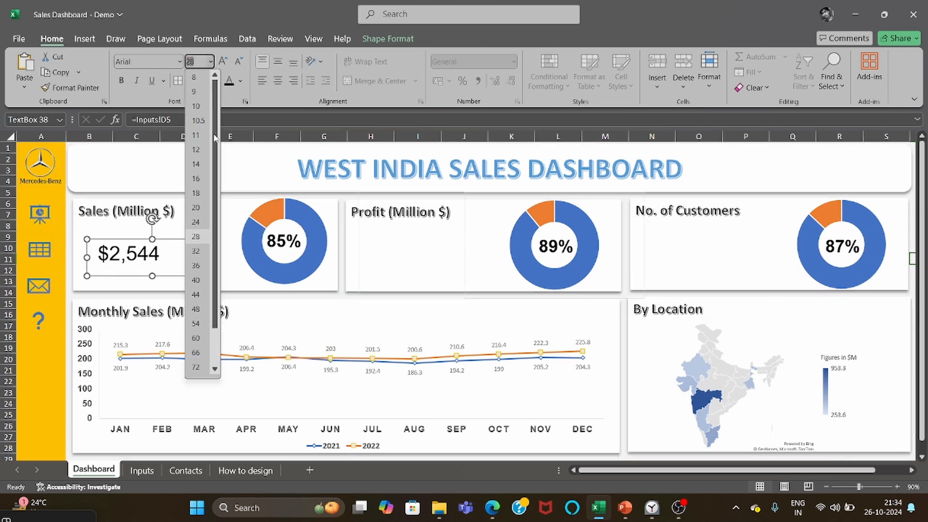
pyautogui.click(195, 294)
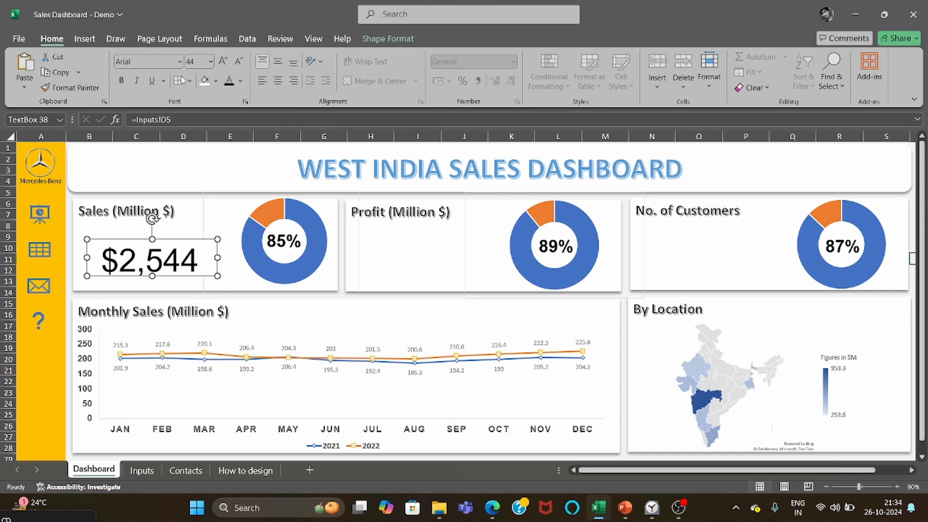
pyautogui.click(121, 80)
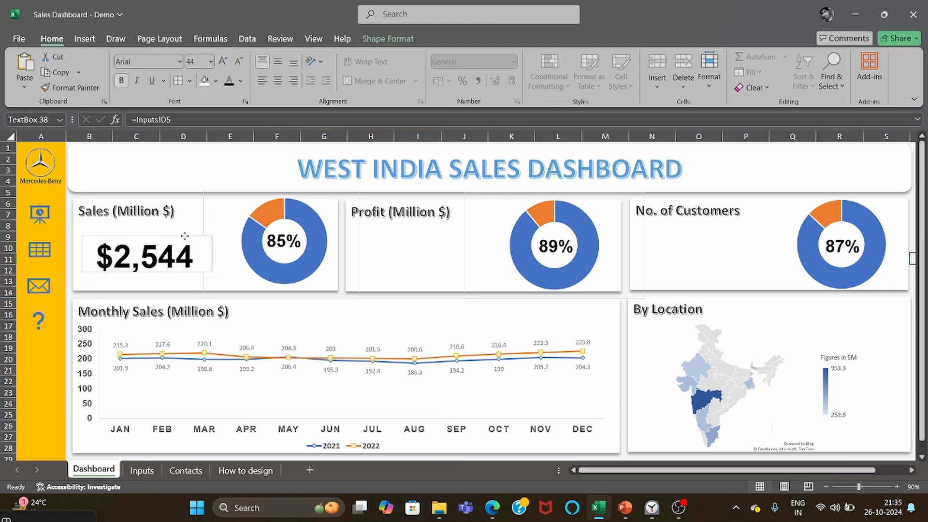
# Move the Sales amount text box up, closer beneath the Sales (Million $) title.
pyautogui.moveTo(184, 235); pyautogui.dragTo(182, 230)
pyautogui.click(198, 209)
pyautogui.click(180, 265)
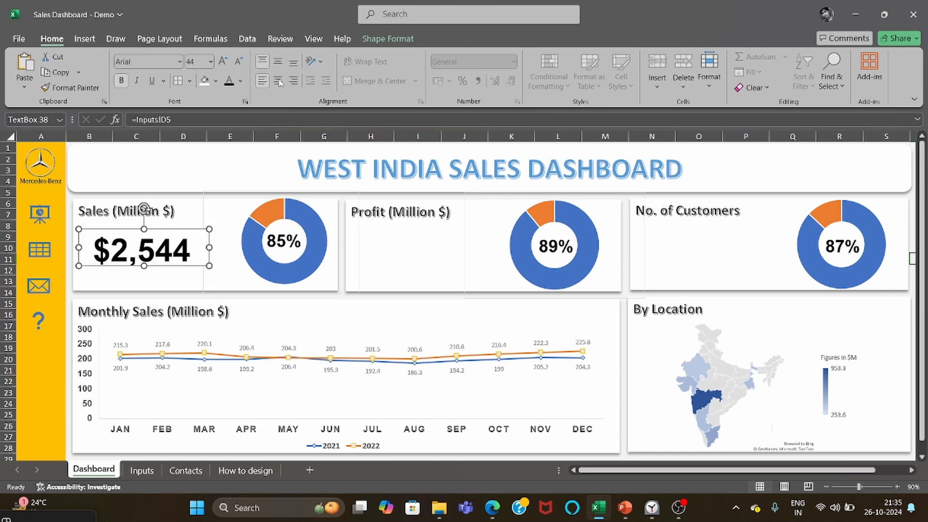
# Remove the outline from the Sales amount text box.
pyautogui.click(388, 39)
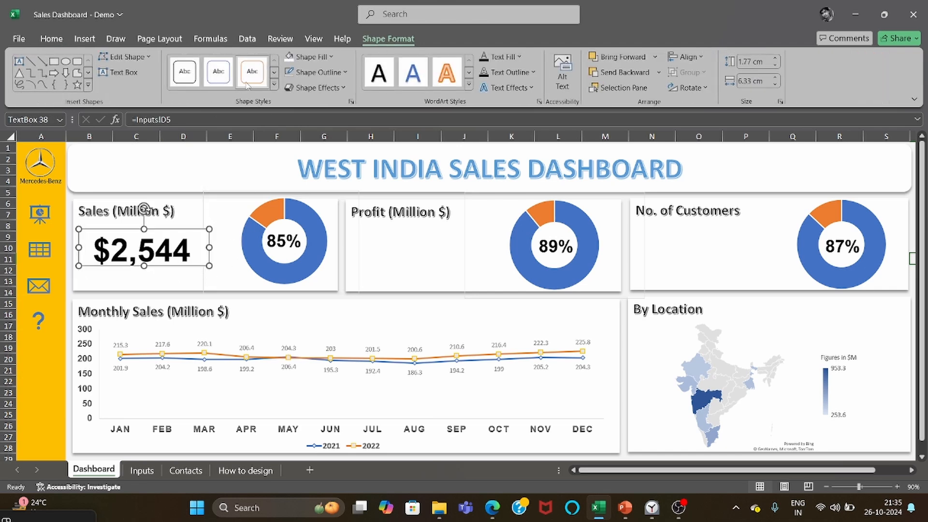
pyautogui.click(299, 71)
pyautogui.click(317, 272)
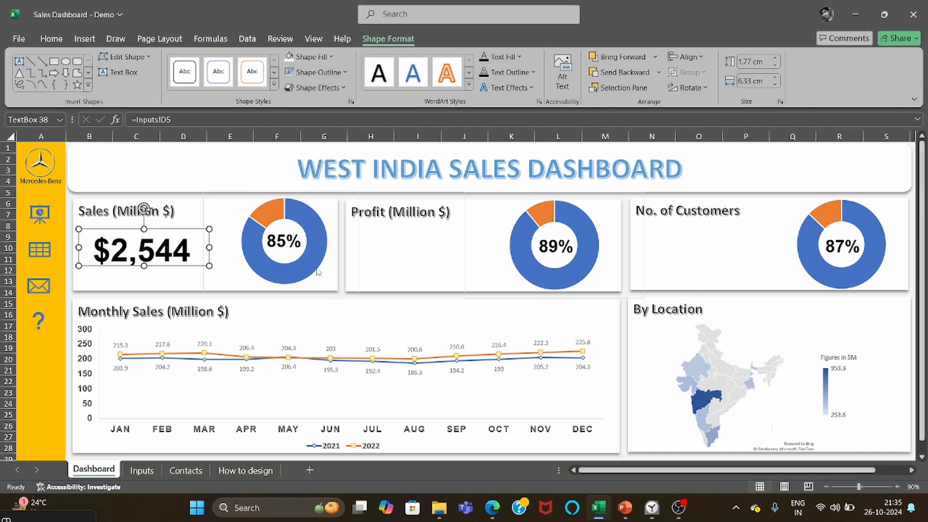
pyautogui.click(214, 262)
pyautogui.moveTo(279, 270)
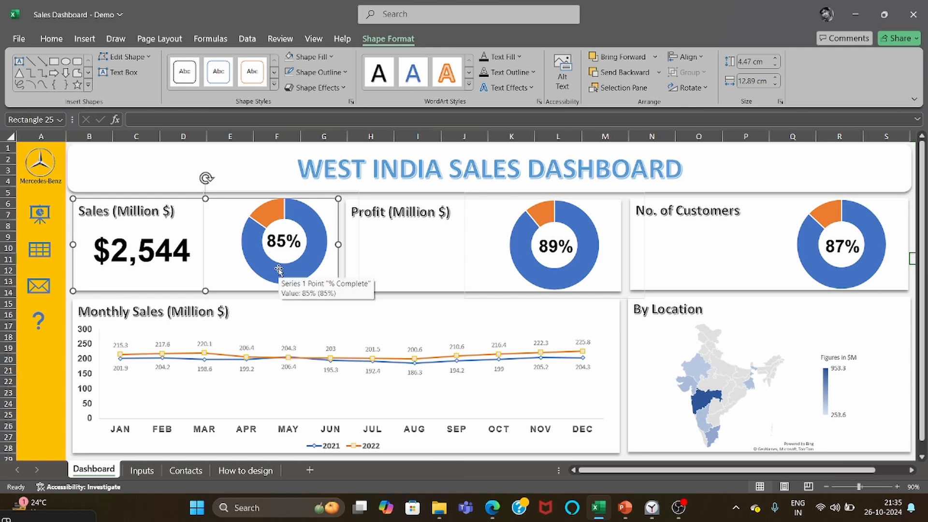
pyautogui.click(110, 250)
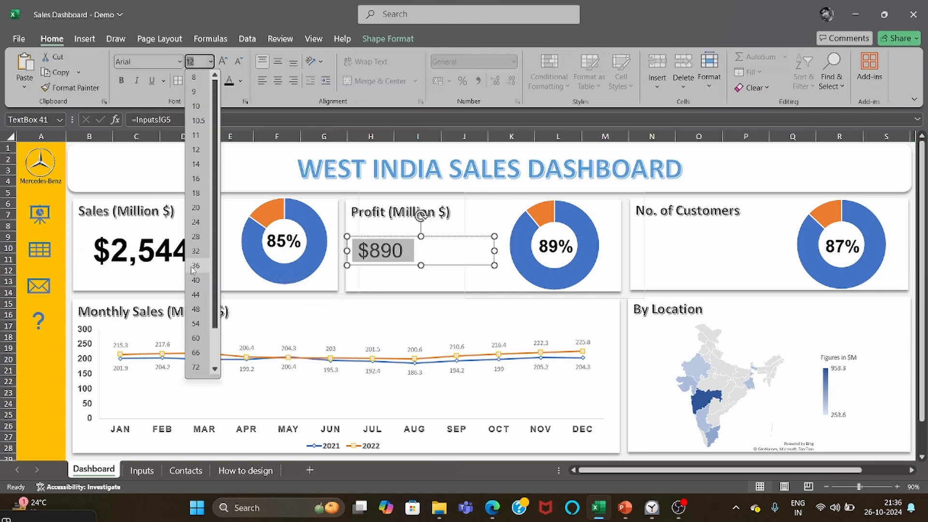
# Format the amount in the Profit card as bold at size 44.
pyautogui.click(198, 290)
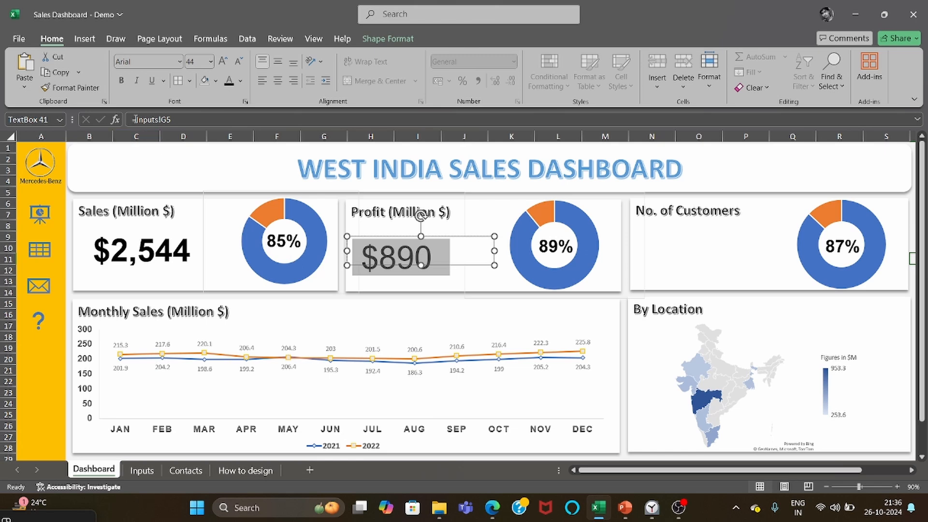
pyautogui.click(121, 81)
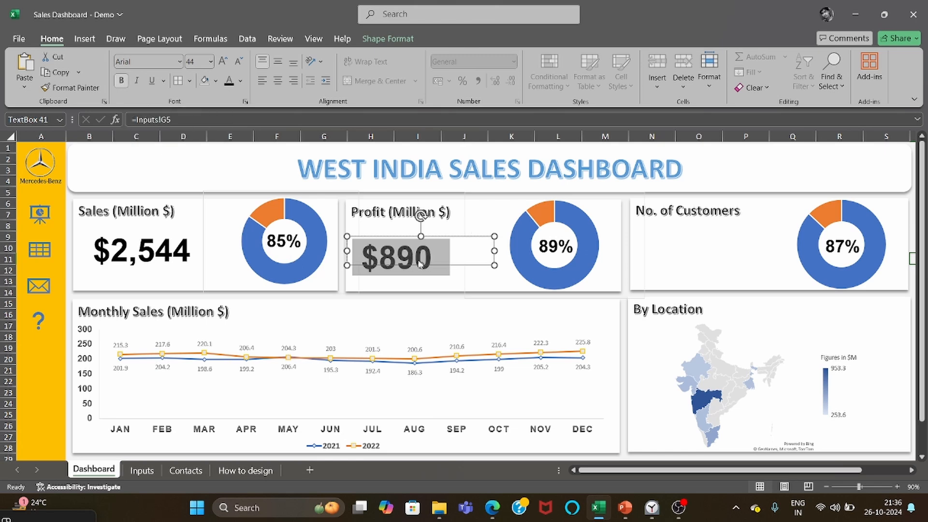
# Insert a text box in the No. of Customers card, beneath its title and beside the doughnut chart.
pyautogui.moveTo(713, 470); pyautogui.dragTo(758, 476)
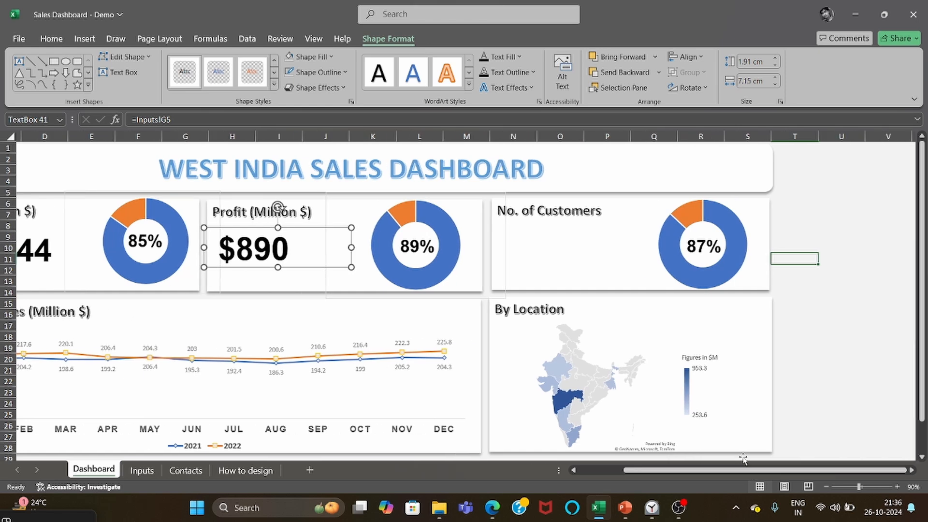
pyautogui.click(561, 275)
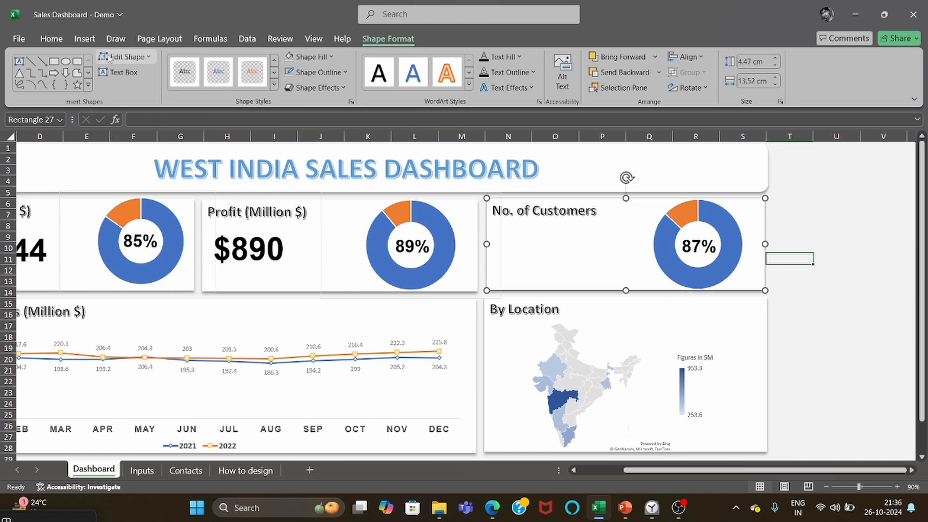
pyautogui.click(81, 44)
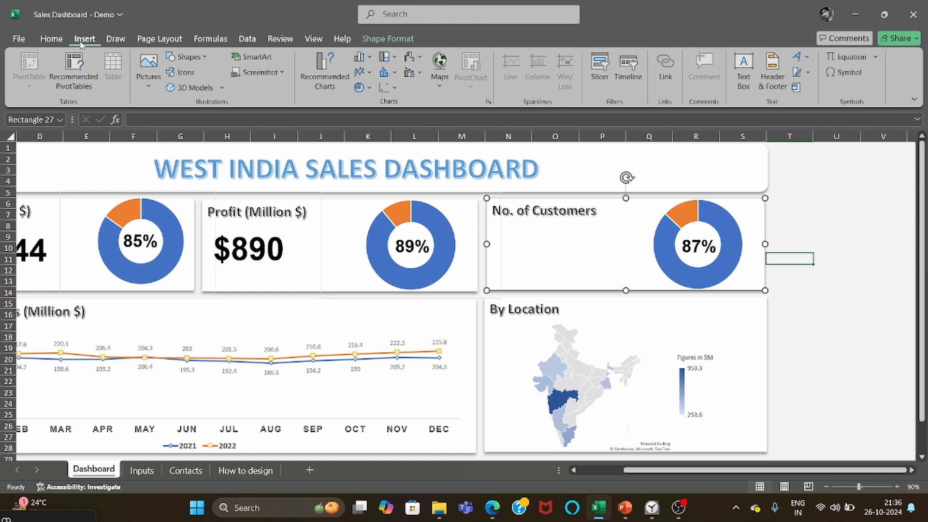
pyautogui.click(186, 56)
pyautogui.click(170, 90)
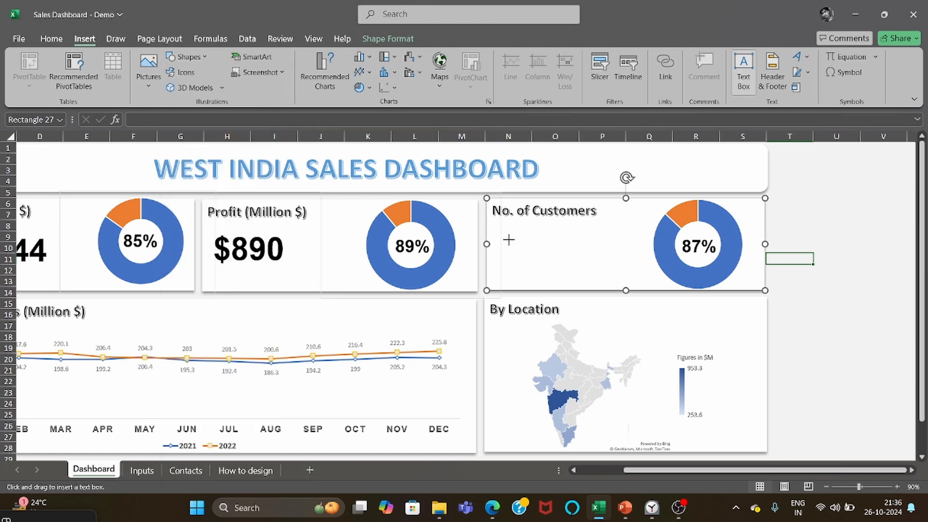
pyautogui.click(509, 242)
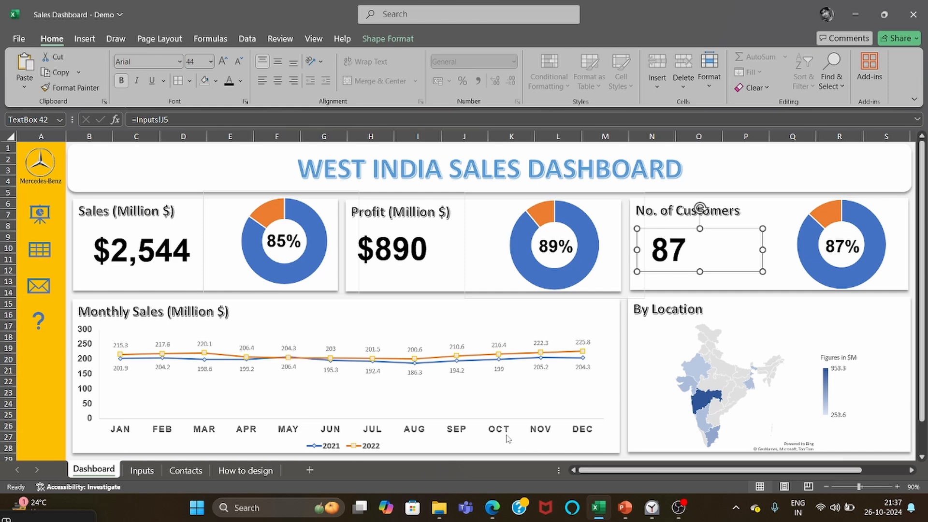
pyautogui.click(893, 304)
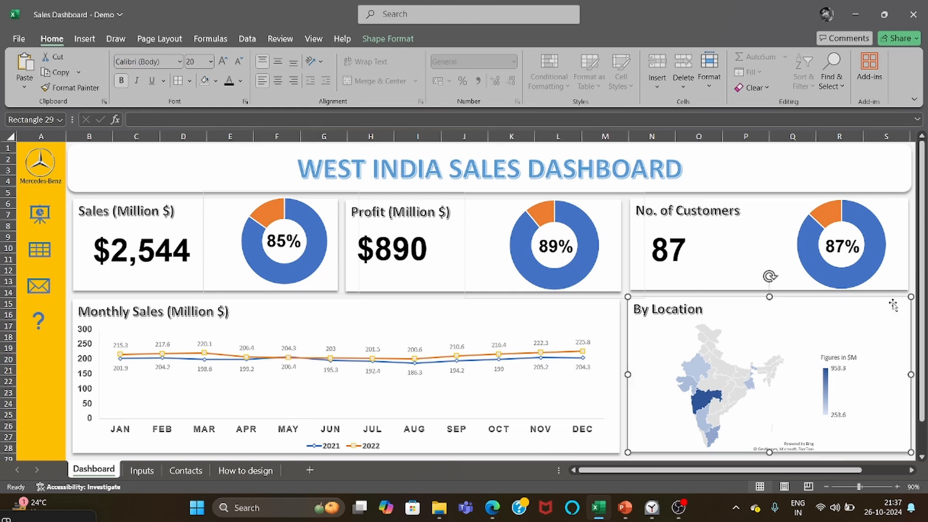
pyautogui.click(529, 321)
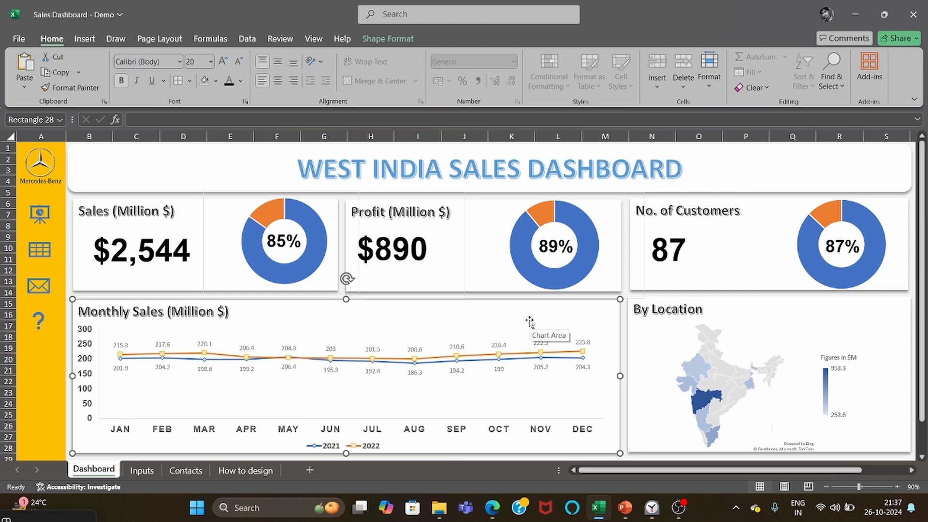